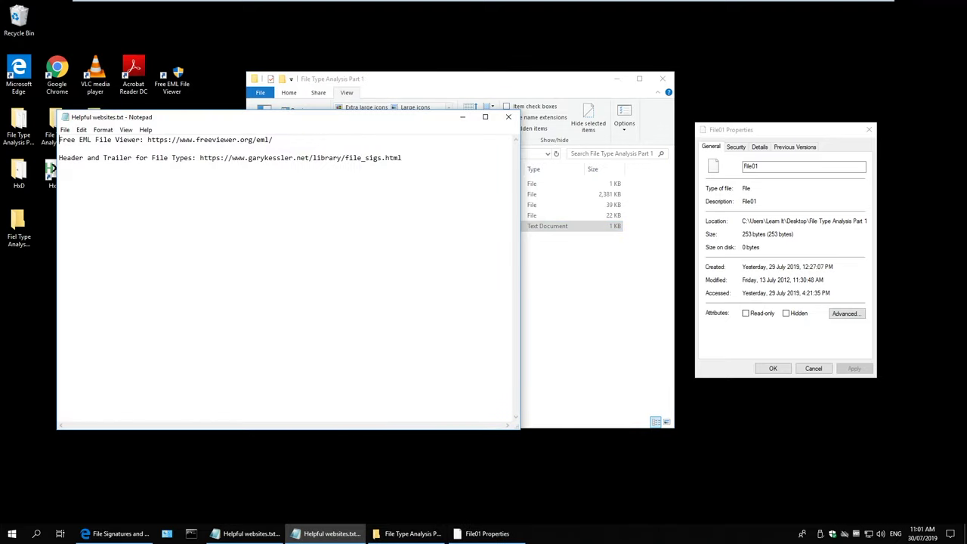
Step: Highlight the file signatures and EML viewer web addresses in Helpful websites.txt, and close the text file
left_click_drag(200, 158, 402, 158)
left_click_drag(147, 140, 253, 139)
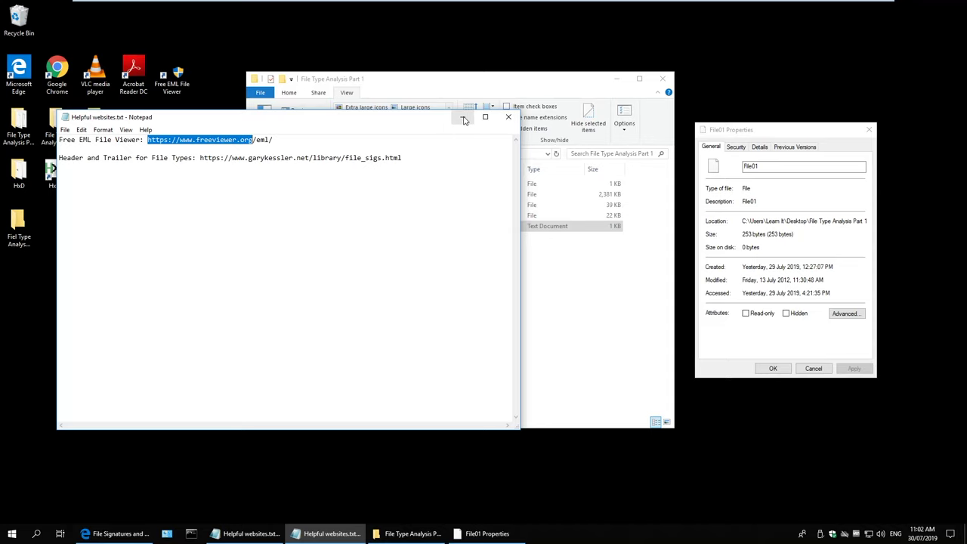
left_click(506, 119)
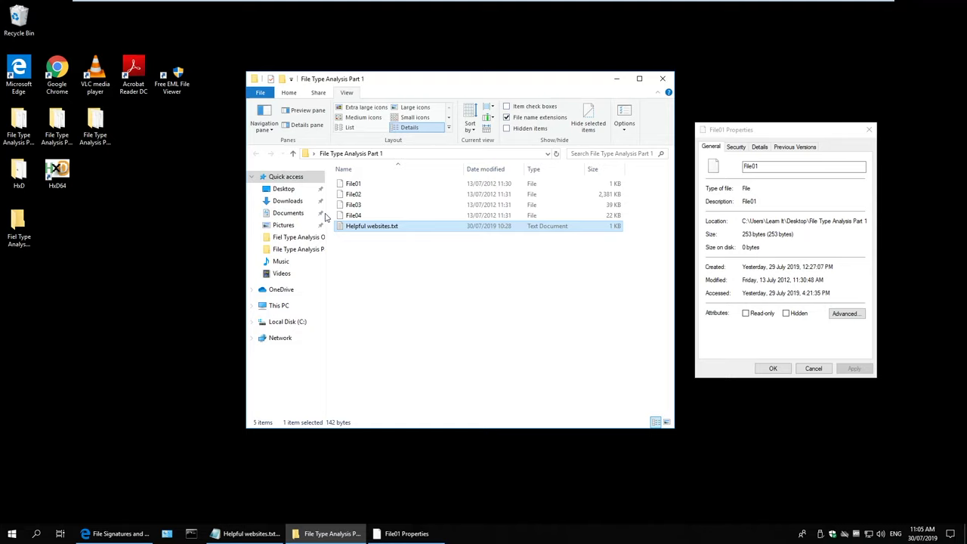
Step: Switch to Microsoft Edge, examine the title and introduction of the File Signatures Table page, and minimise the browser
left_click(94, 533)
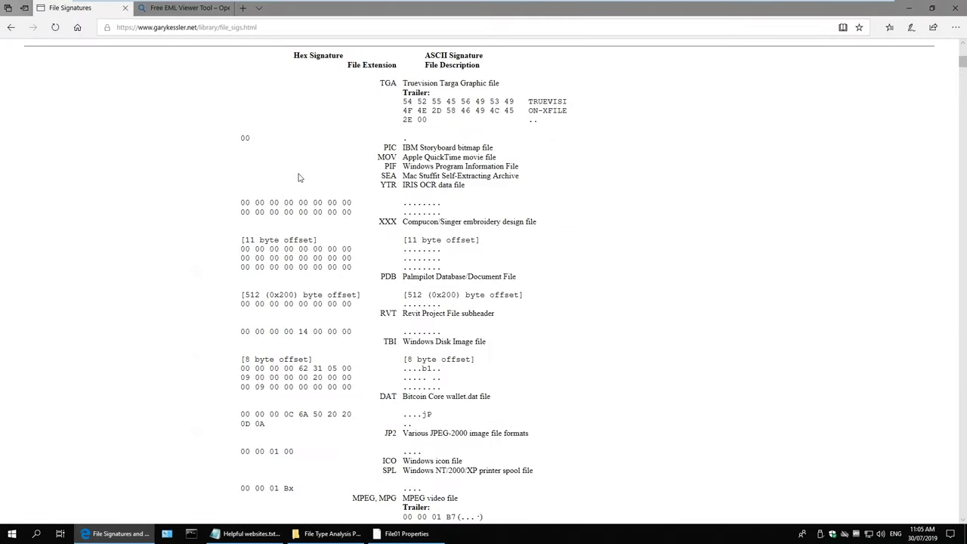
scroll(454, 218, "up", 5)
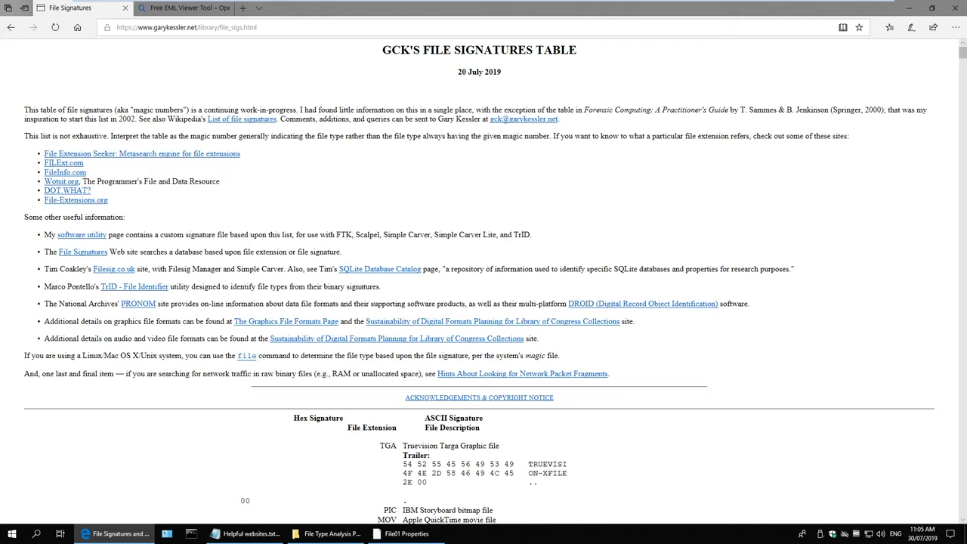
left_click_drag(378, 50, 578, 53)
left_click(652, 61)
scroll(624, 235, "down", 6)
scroll(582, 237, "up", 6)
scroll(581, 236, "down", 2)
scroll(585, 238, "up", 2)
left_click(117, 534)
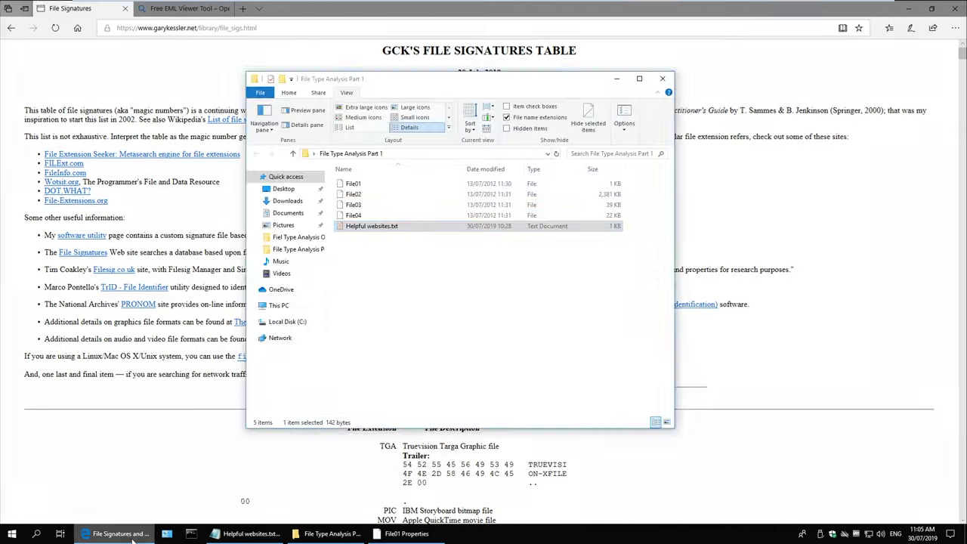
Step: Launch the HxD64 hex editor and reposition its window on the desktop
left_click(60, 171)
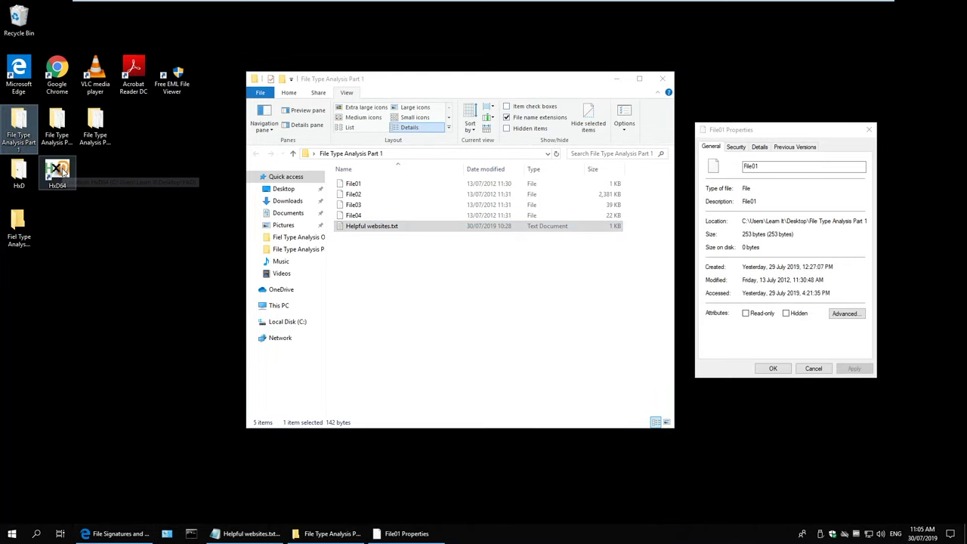
double_click(60, 171)
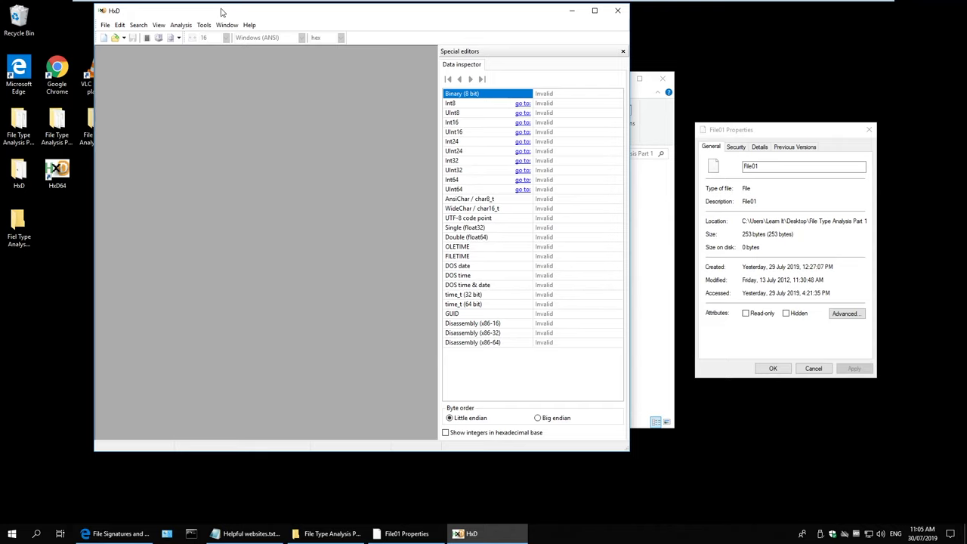
left_click_drag(216, 10, 200, 43)
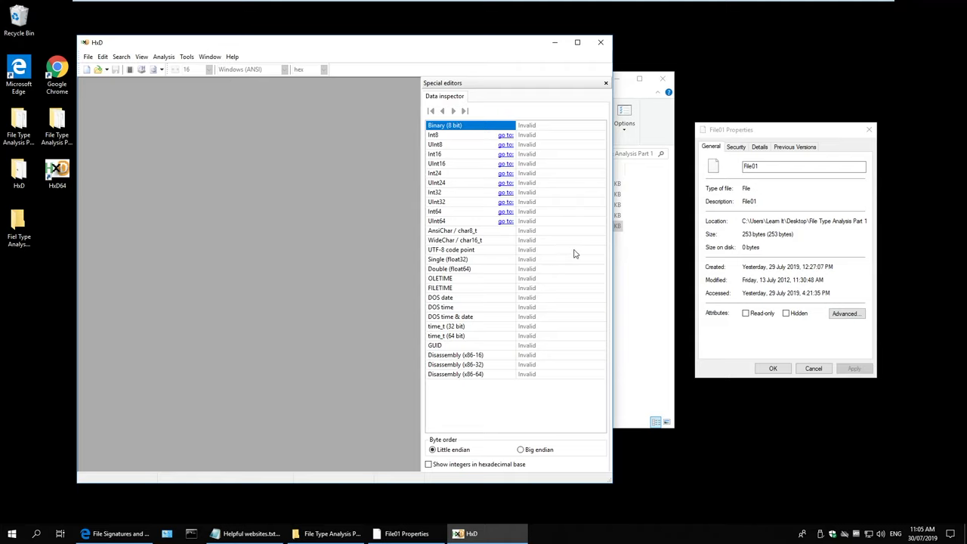
Step: Close the File01 properties window and move the File Type Analysis Part 1 folder window clear of HxD
left_click(869, 130)
left_click(637, 296)
left_click_drag(544, 97, 790, 97)
Step: Snap HxD beside the folder window, widen it to make room for the hex data, and open File01 in it
left_click_drag(491, 48, 446, 47)
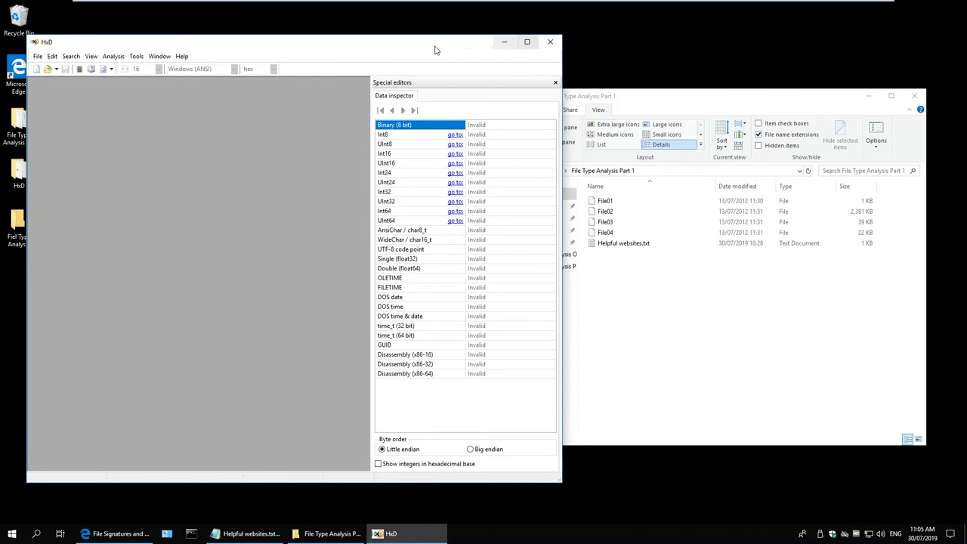
key("super+Left")
key("Return")
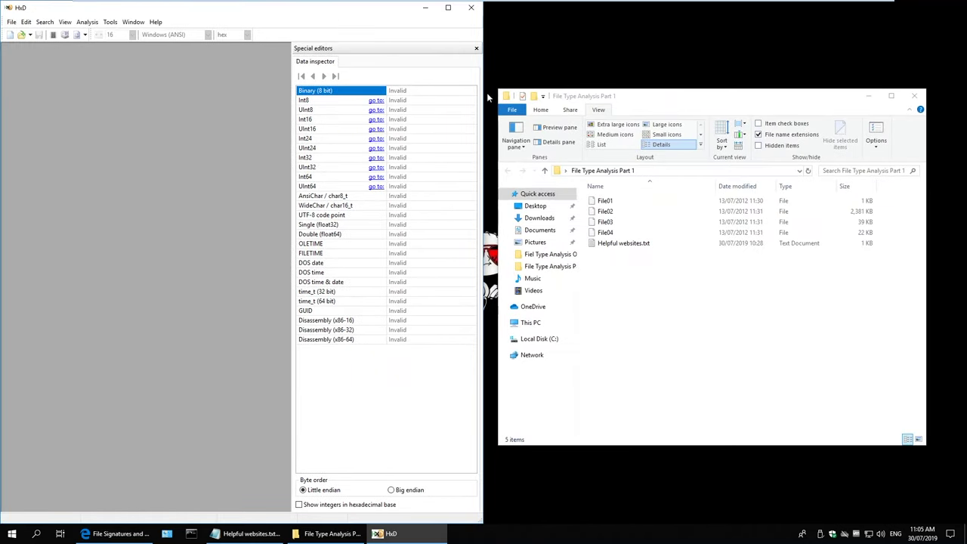
left_click_drag(486, 96, 571, 98)
left_click(789, 363)
left_click_drag(608, 202, 300, 186)
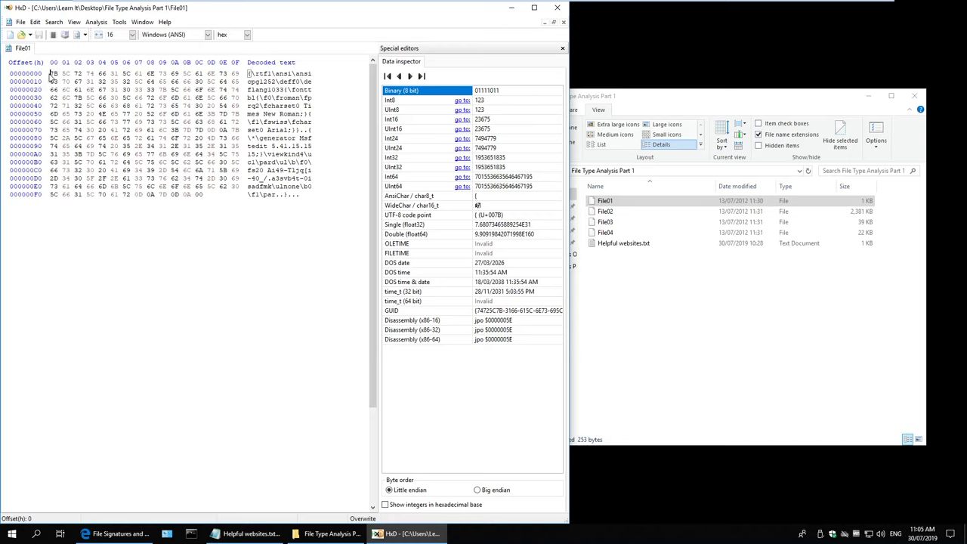
Step: Copy the first ten bytes of File01, 7B 5C 72 74 66 31 5C 61 6E 73
key("shift+Right")
key("shift+Right")
key("shift+Right")
key("shift+Right")
key("shift+Right")
key("shift+Right")
key("shift+Right")
key("shift+Right")
key("shift+Right")
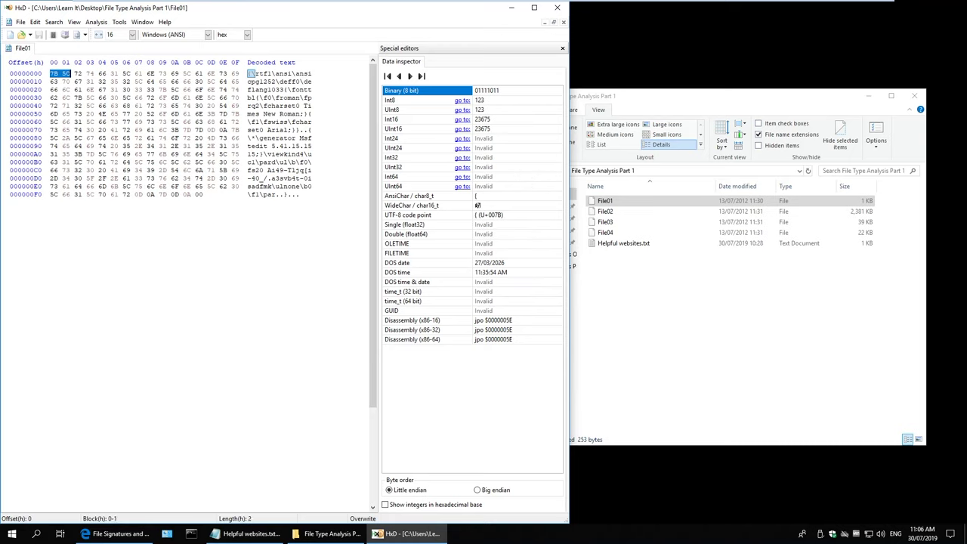
key("shift+Right")
key("ctrl+c")
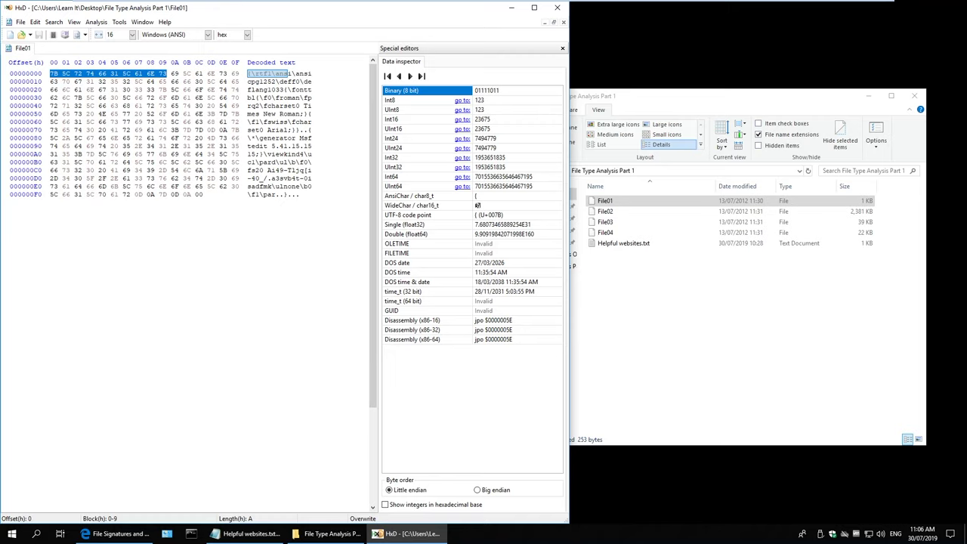
Step: Search the File Signatures page in Edge for the ten copied header bytes
left_click(117, 533)
scroll(509, 297, "down", 3)
scroll(509, 297, "up", 3)
key("ctrl+f")
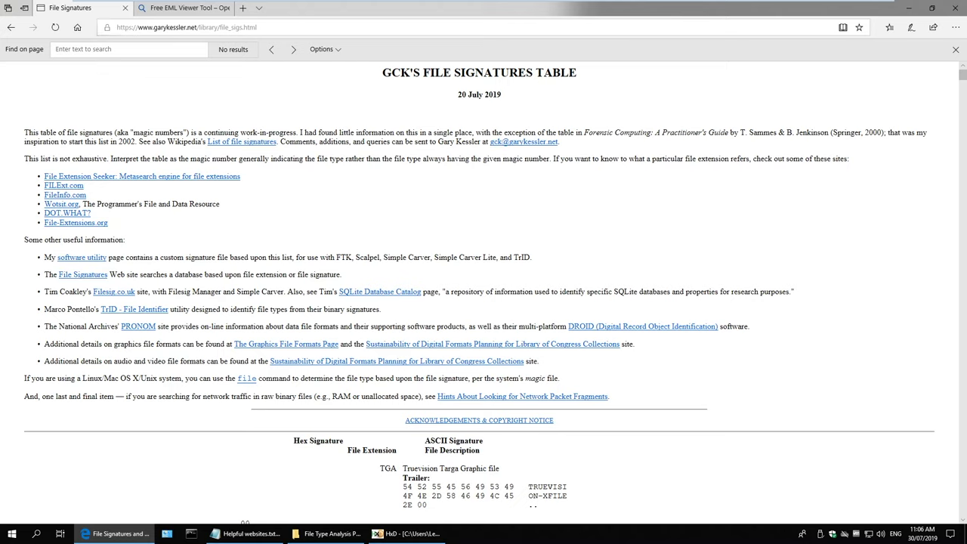
key("ctrl+v")
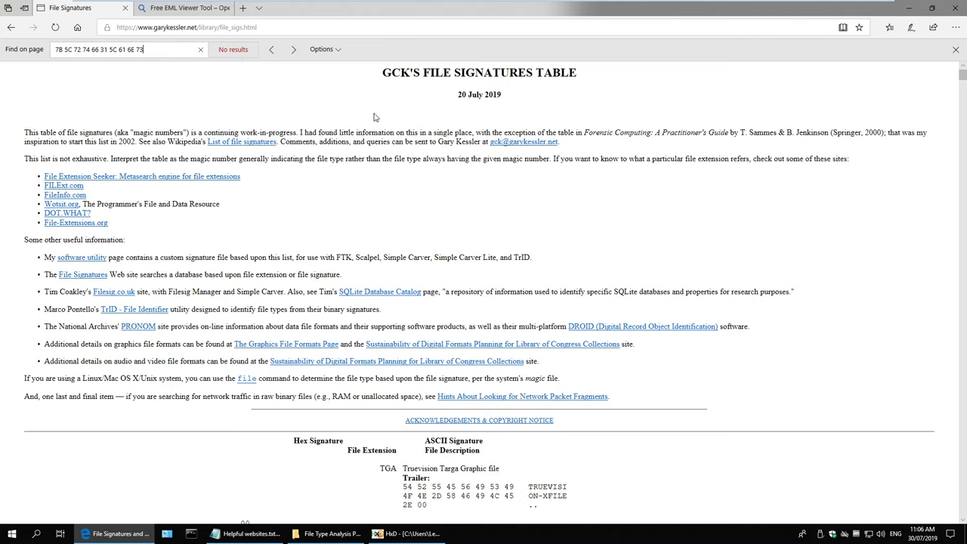
Step: Shorten the page search to 7B 5C 72 74 66 to look for a matching signature
key("BackSpace")
key("BackSpace")
key("BackSpace")
key("BackSpace")
key("BackSpace")
key("BackSpace")
key("BackSpace")
key("BackSpace")
key("BackSpace")
key("BackSpace")
key("BackSpace")
key("BackSpace")
key("BackSpace")
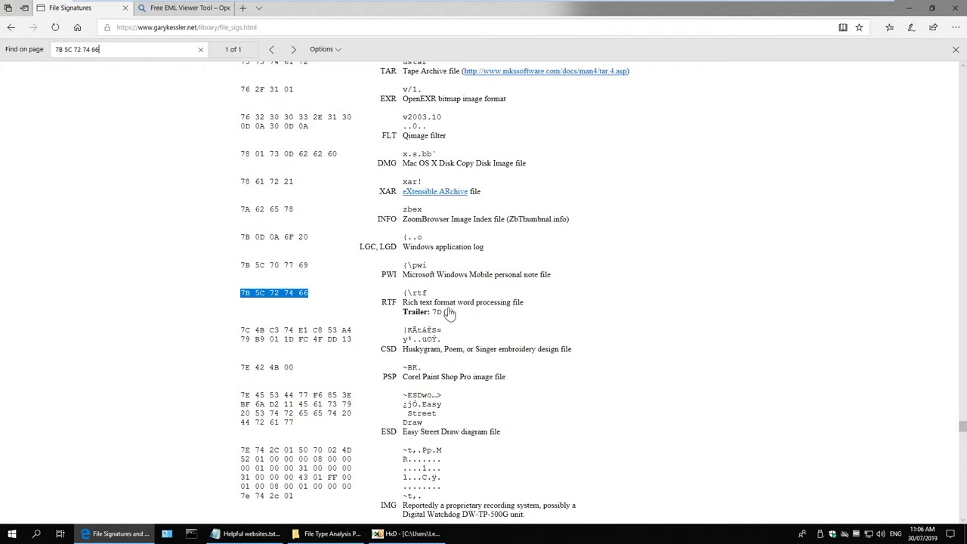
Step: Compare File01's header bytes in HxD with the highlighted RTF signature entry and its trailer on the web page
left_click(410, 534)
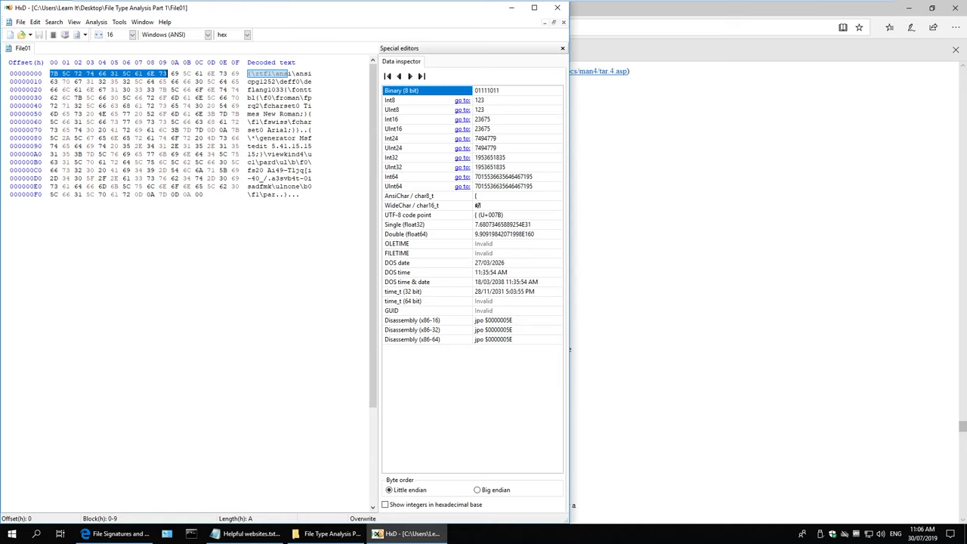
key("alt+Tab")
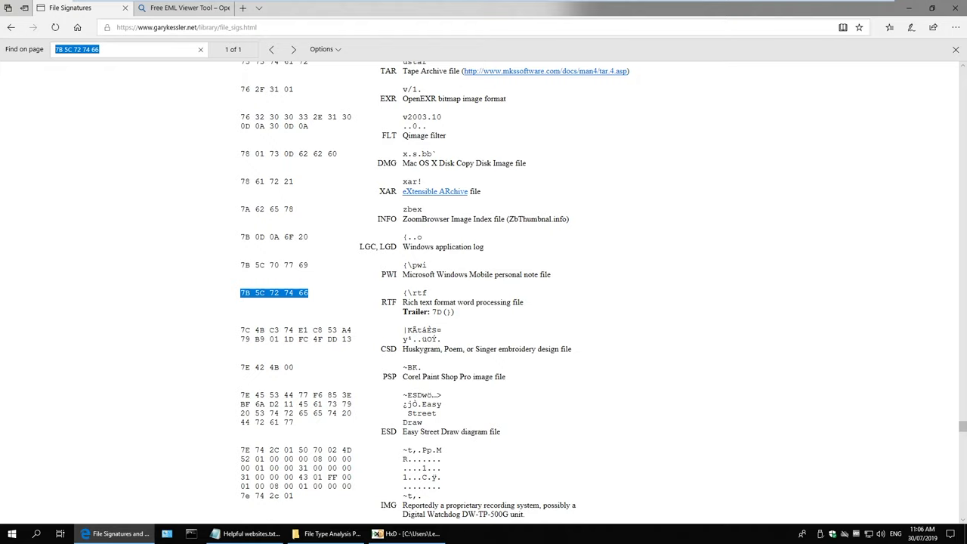
left_click(446, 312)
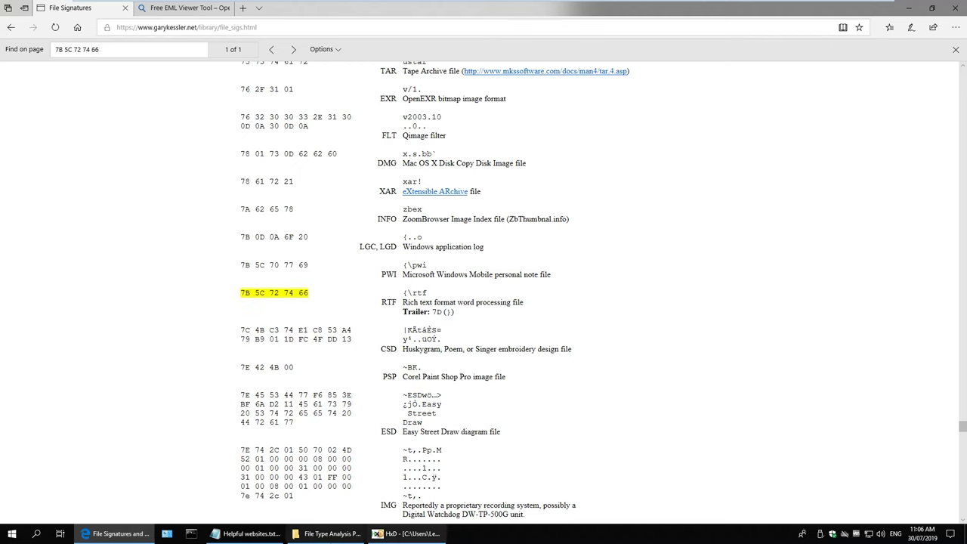
Step: Return to HxD and select the bytes 7D 0D 0A near the end of File01 to check the trailer
left_click(388, 534)
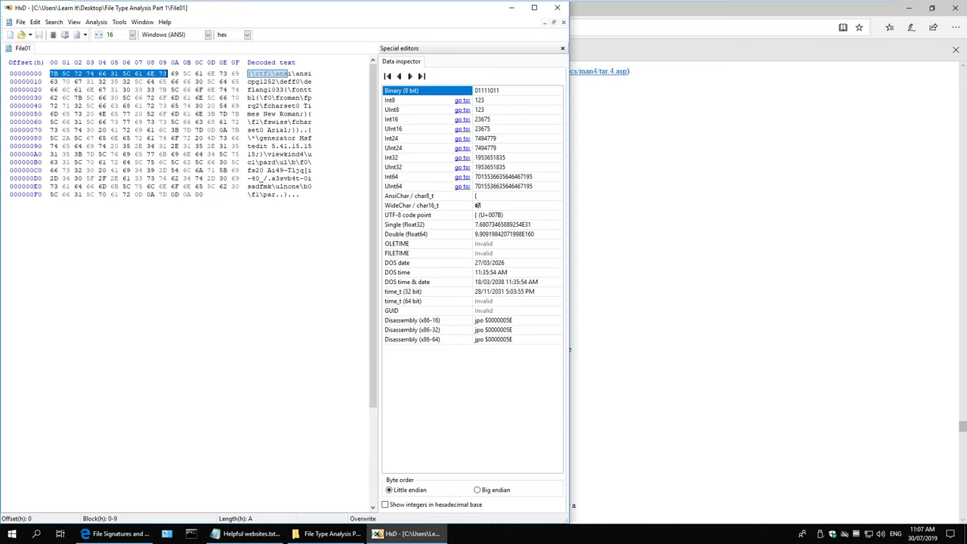
left_click(162, 194)
key("shift+Right")
key("shift+Right")
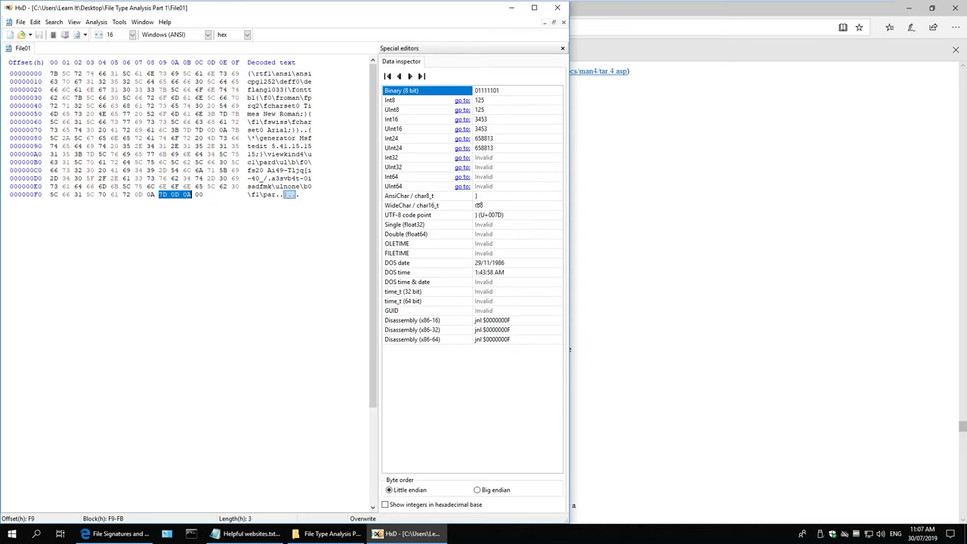
key("shift+Left")
key("shift+Left")
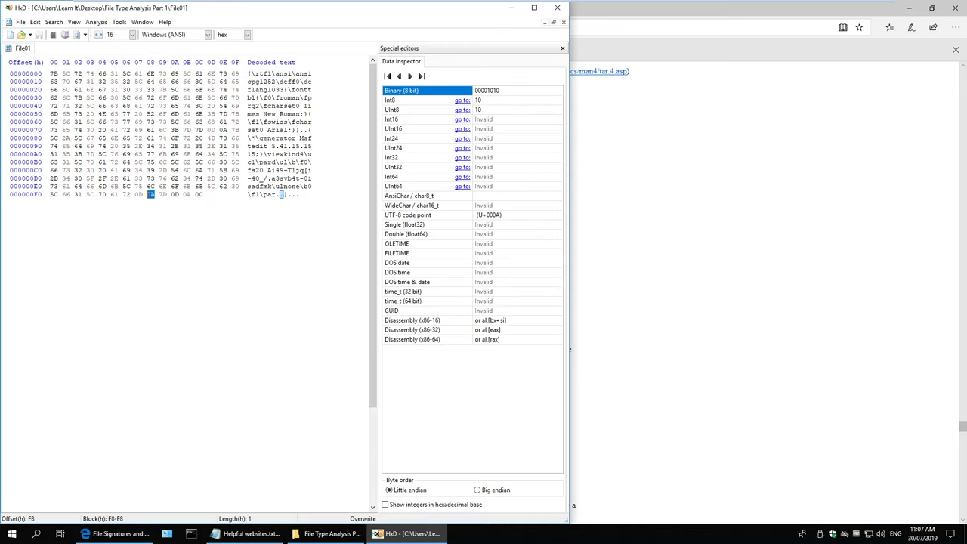
key("shift+Right")
key("shift+Right")
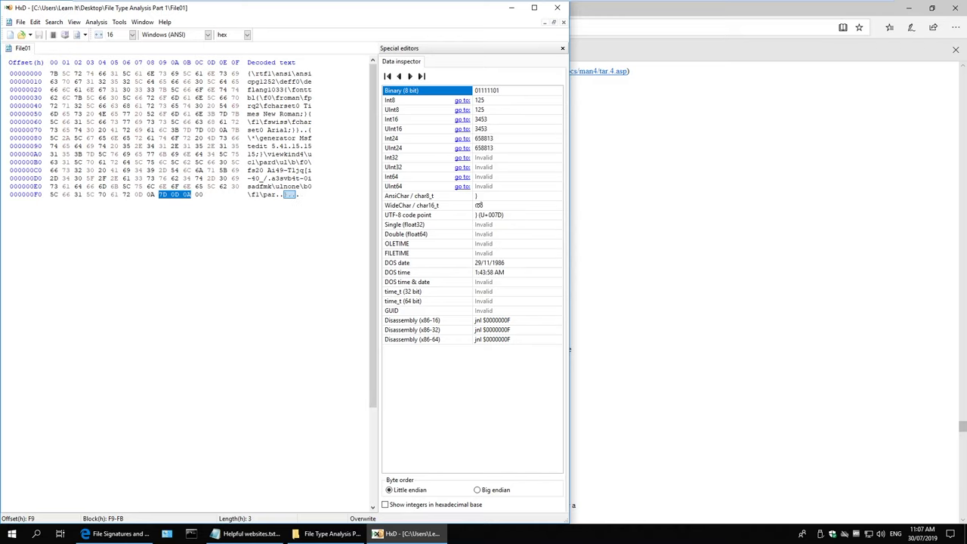
Step: Examine the closing bytes of File01 from offset F6 to FC, and select only the 7D byte at offset F9
key("Right")
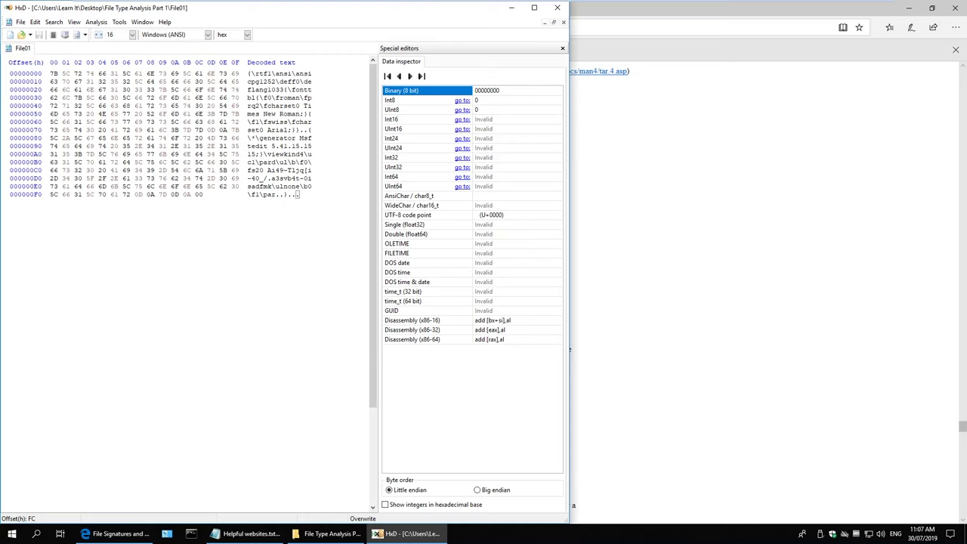
key("shift+Left")
key("shift+Left")
key("shift+Left")
key("shift+Left")
key("shift+Left")
key("shift+Left")
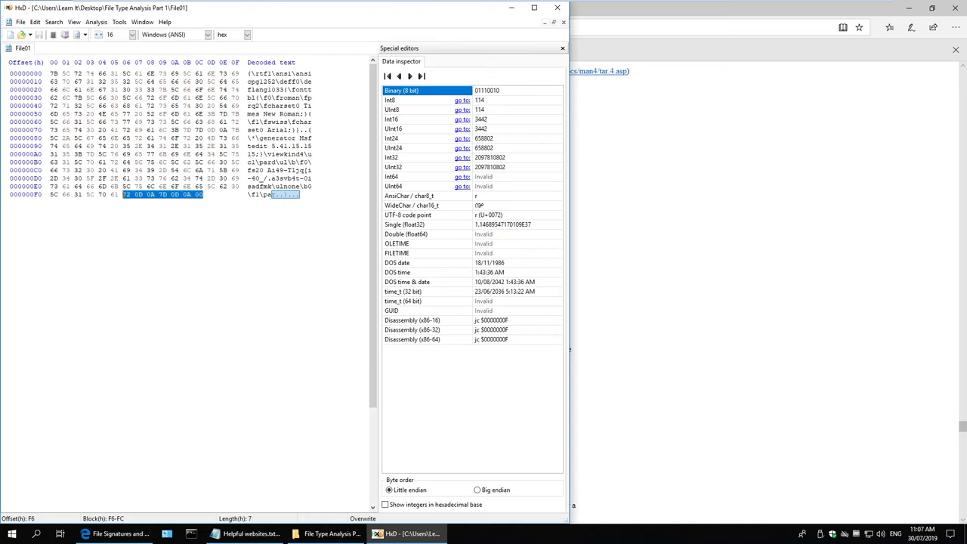
key("Right")
key("Right")
key("Right")
key("shift+Right")
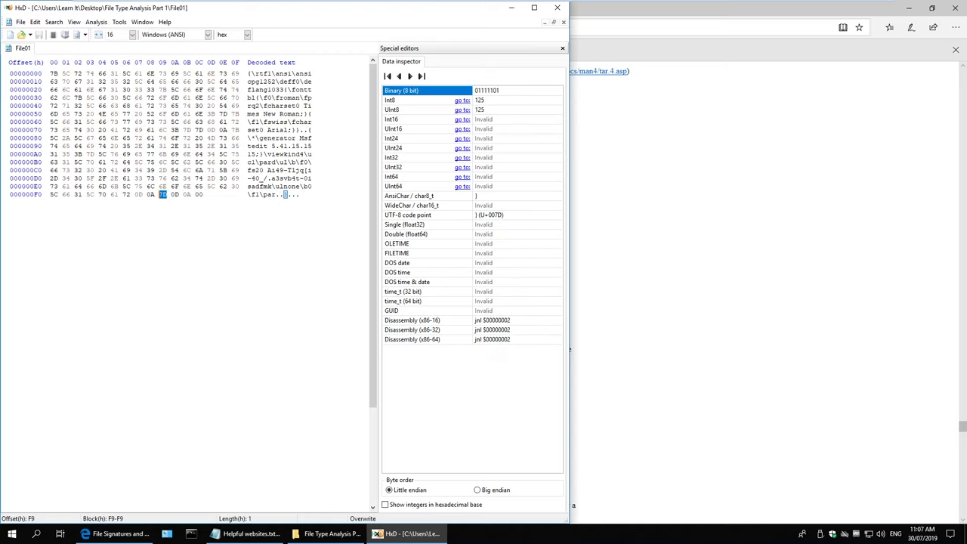
Step: Select the bytes 0D 0A 00 that follow the 7D byte in File01, and return to the RTF entry in Edge
key("Right")
key("shift+Right")
key("shift+Right")
key("shift+Right")
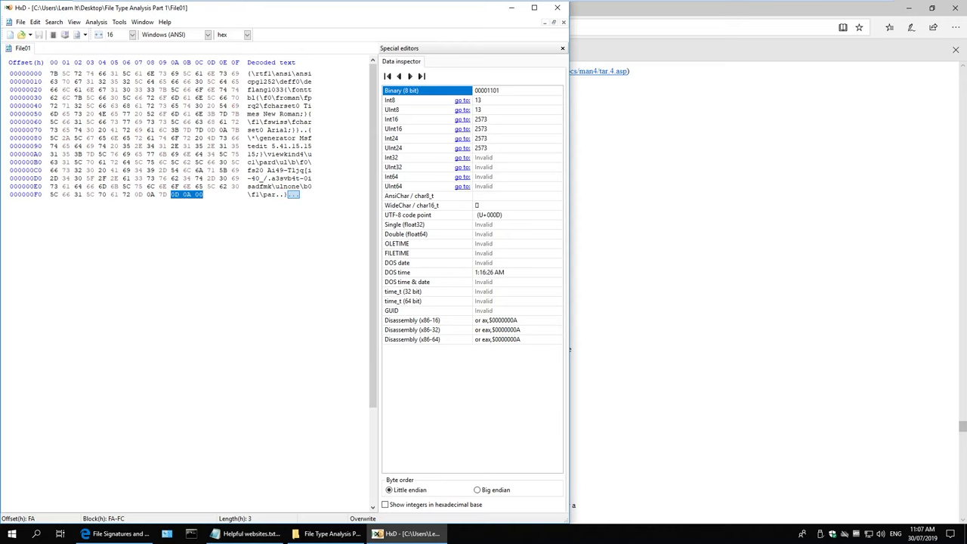
left_click(635, 17)
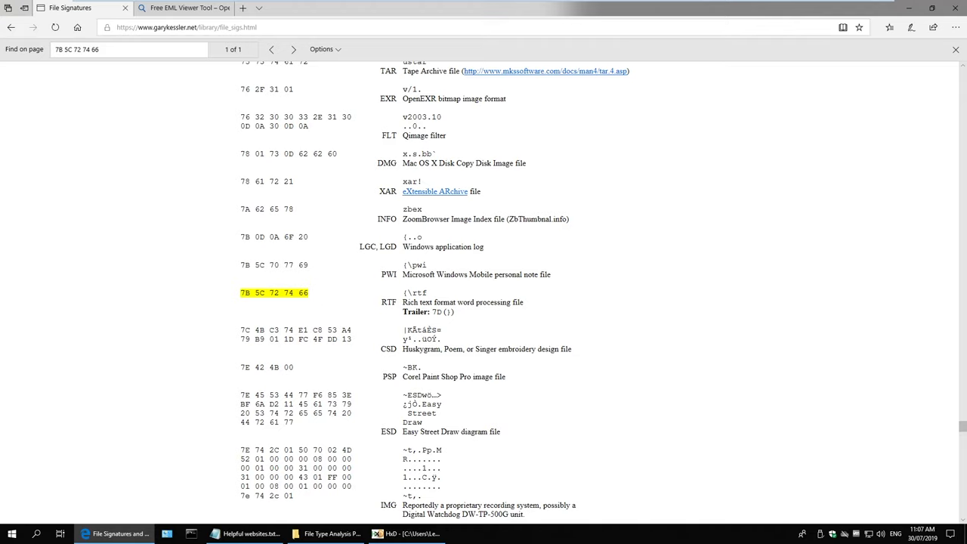
Step: Copy File01 from the File Type Analysis Part 1 folder into the Fiel Type Analysis Outputs folder on the desktop
left_click(335, 534)
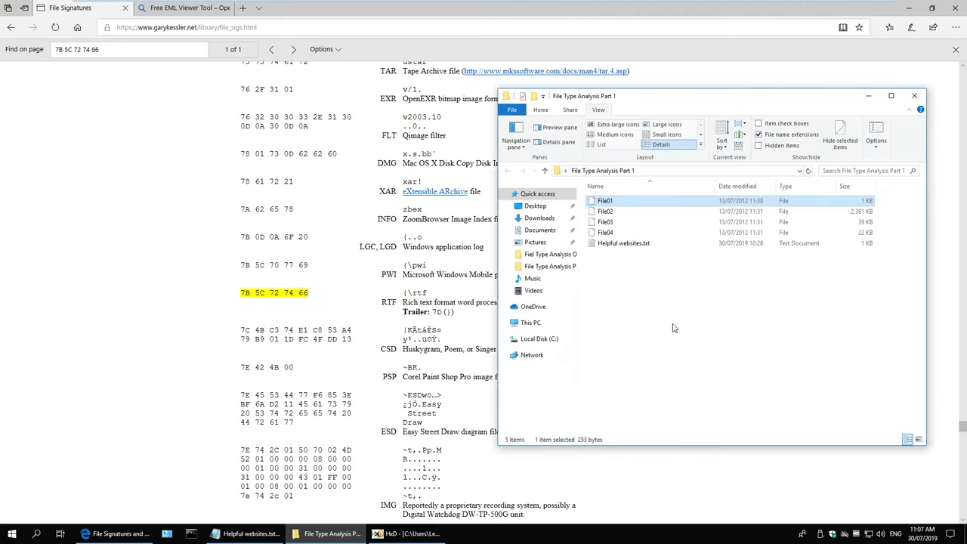
left_click(604, 202)
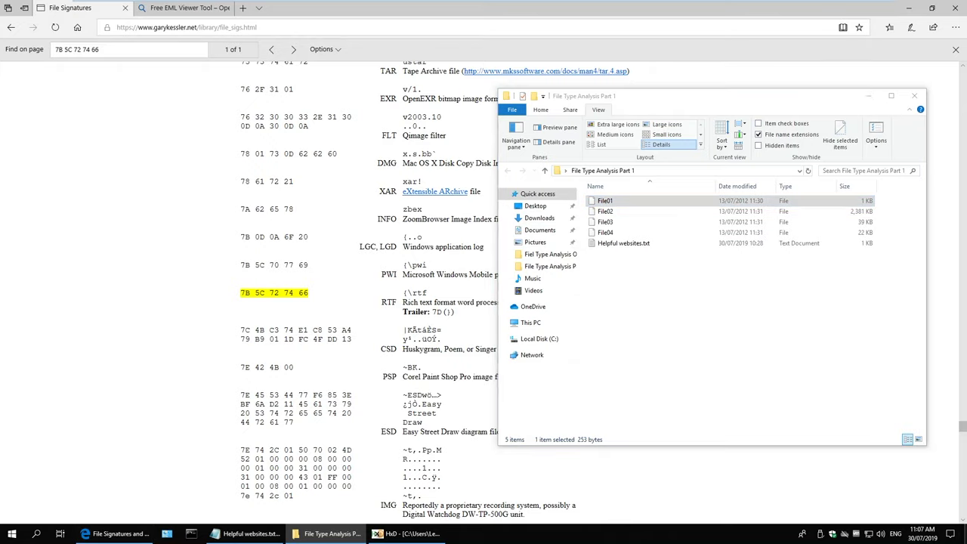
key("super+d")
double_click(21, 239)
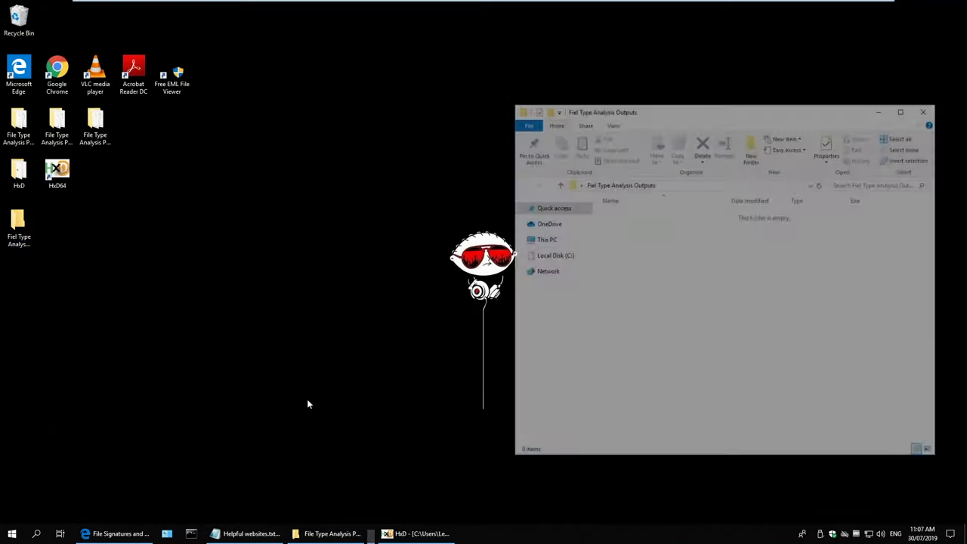
key("ctrl+v")
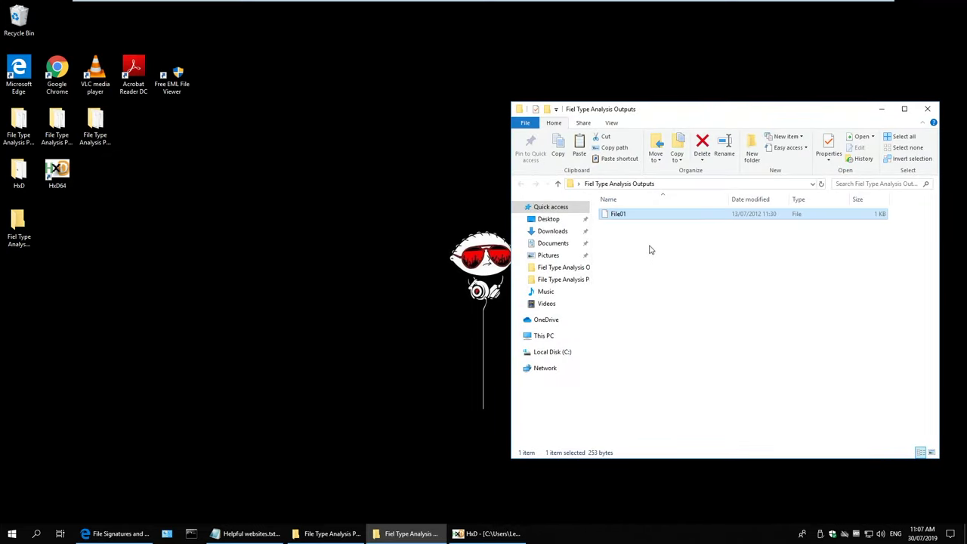
Step: Rename the copied file in the outputs folder as File01.rtf
key("F2")
left_click(627, 214)
type(".rtf")
key("Return")
Step: Launch WordPad with a blank document
mouse_move(607, 221)
right_click(616, 217)
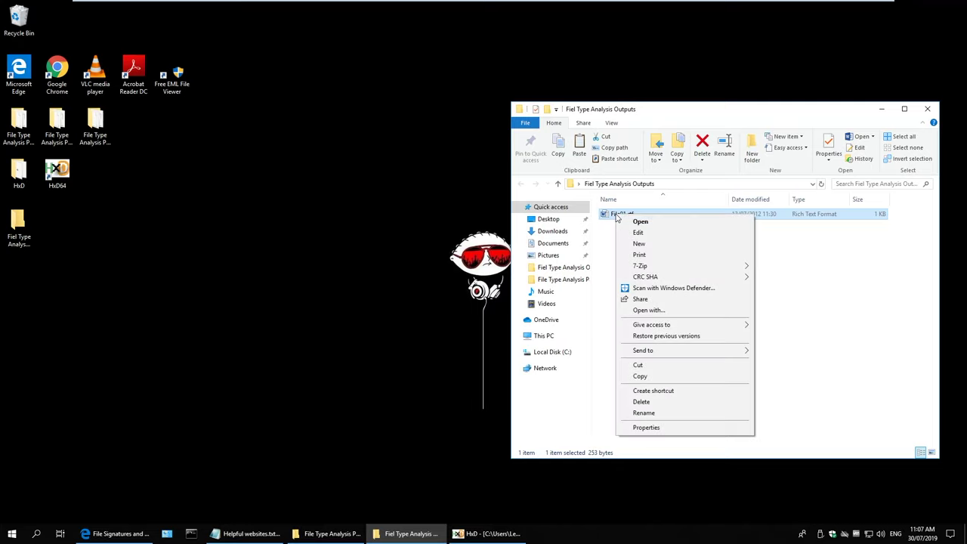
left_click(814, 289)
type("word")
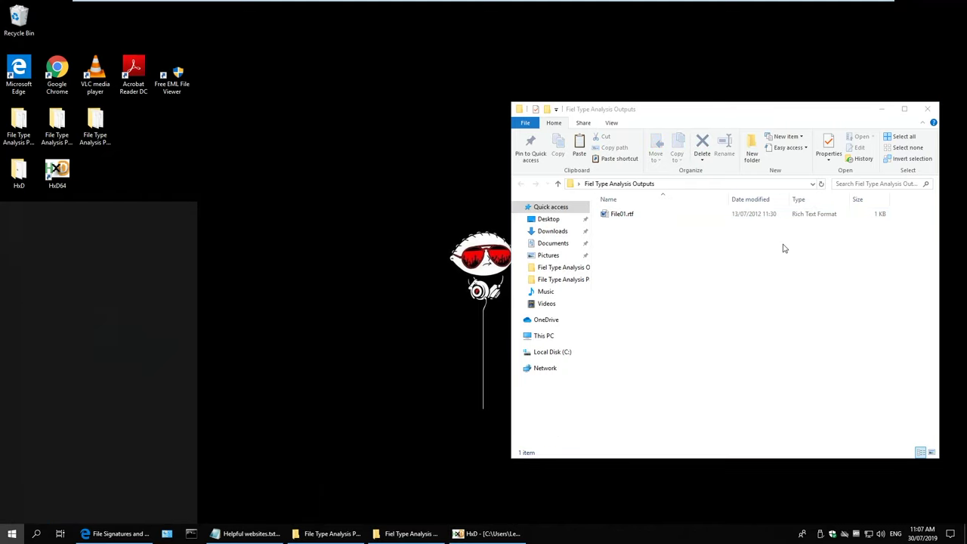
key("Return")
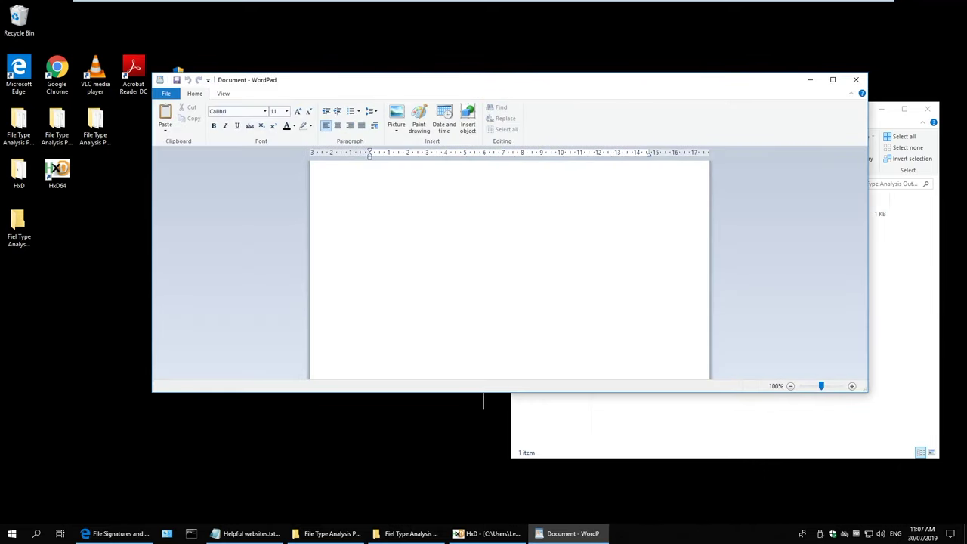
Step: Launch Word 2016
key("super")
type("word")
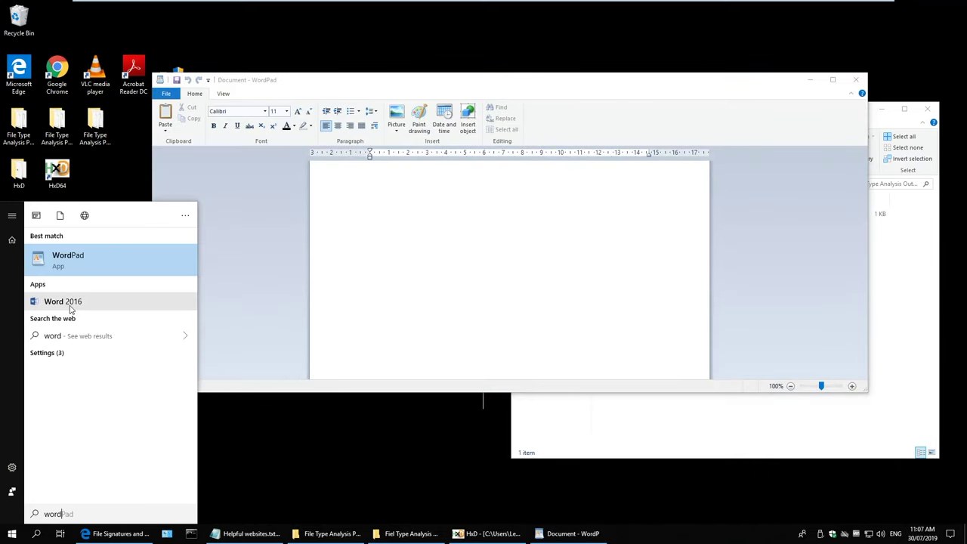
left_click(70, 306)
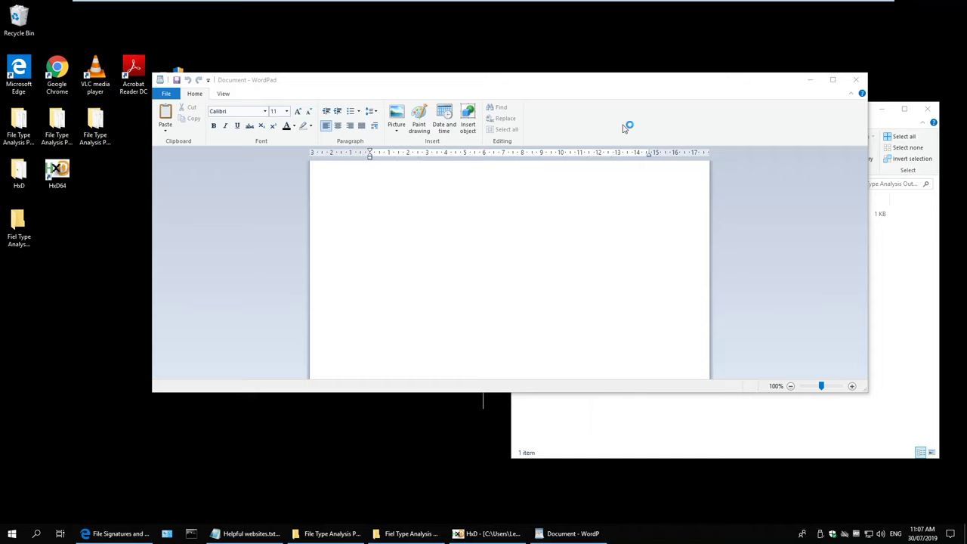
Step: Load File01.rtf from the Fiel Type Analysis Outputs folder into the blank WordPad document
left_click_drag(663, 85, 707, 51)
left_click(675, 360)
left_click(631, 218)
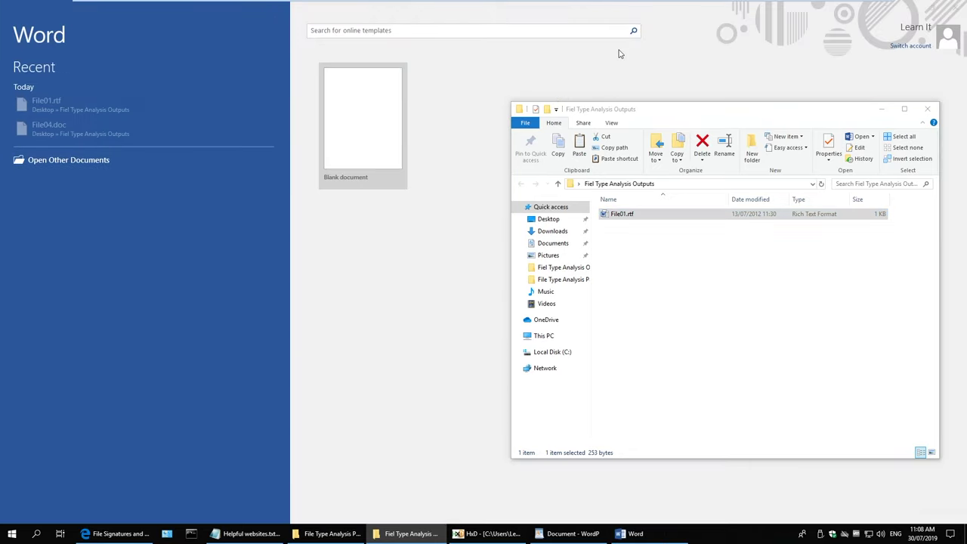
left_click(378, 133)
left_click(728, 139)
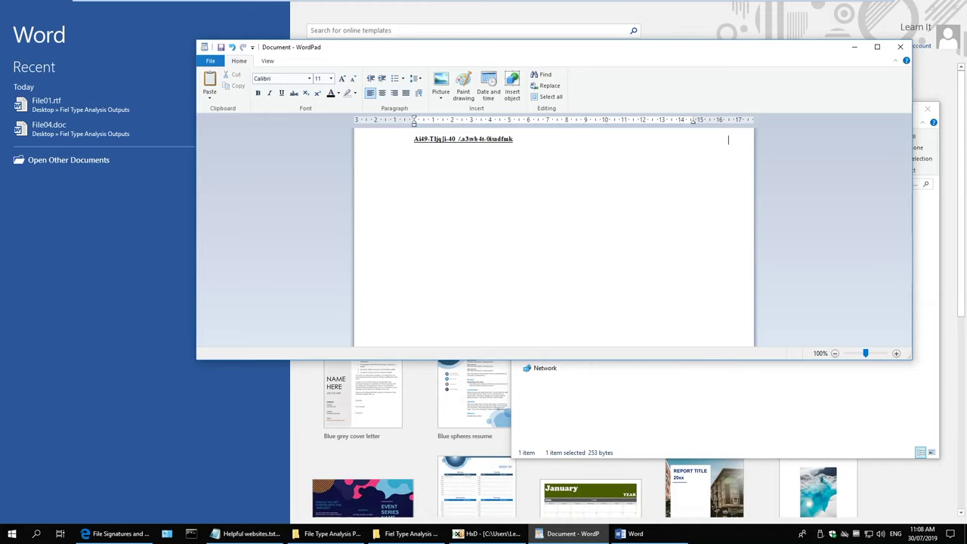
Step: Create a blank Word document and place File01.rtf from the outputs folder into it
left_click_drag(485, 47, 366, 166)
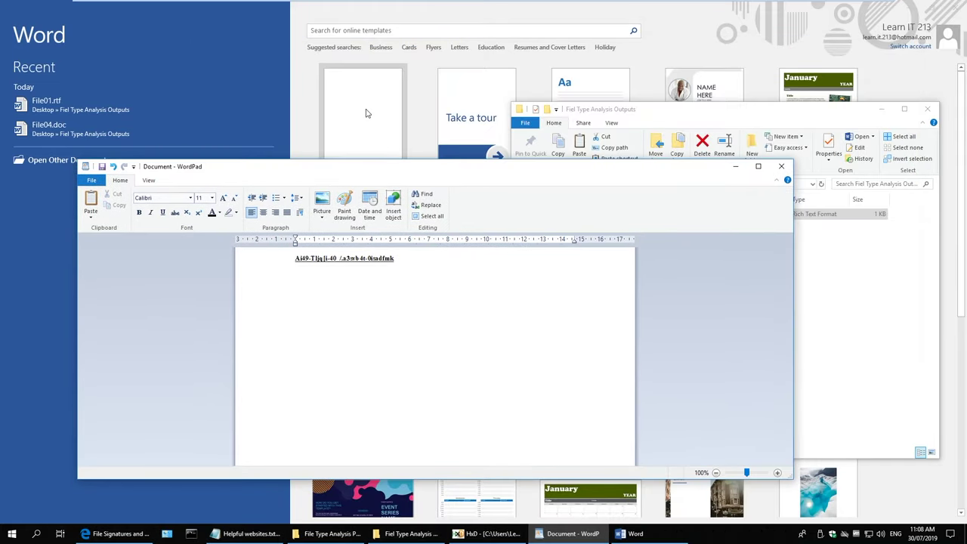
left_click(365, 113)
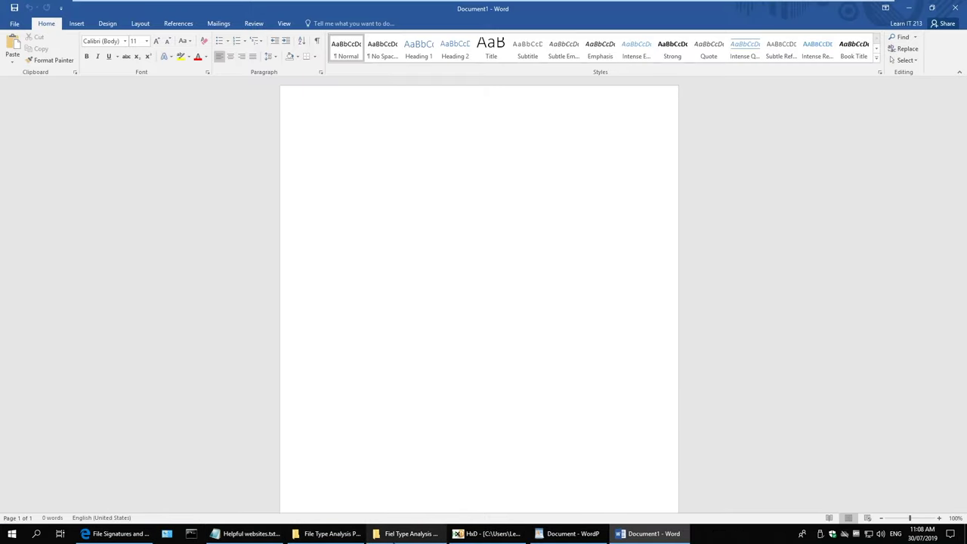
left_click(412, 534)
left_click_drag(625, 218, 416, 344)
Step: Arrange Word and WordPad side by side, and delete the embedded File01.rtf object from the Word document
key("super+Right")
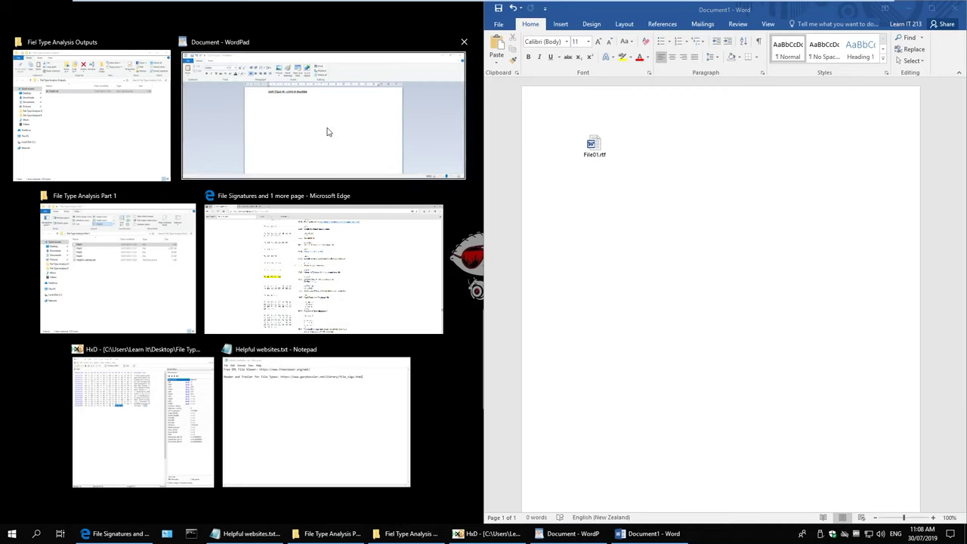
left_click(327, 132)
left_click(594, 148)
key("Delete")
Step: Open File01.rtf in Word from the Fiel Type Analysis Outputs folder on the desktop
left_click(498, 24)
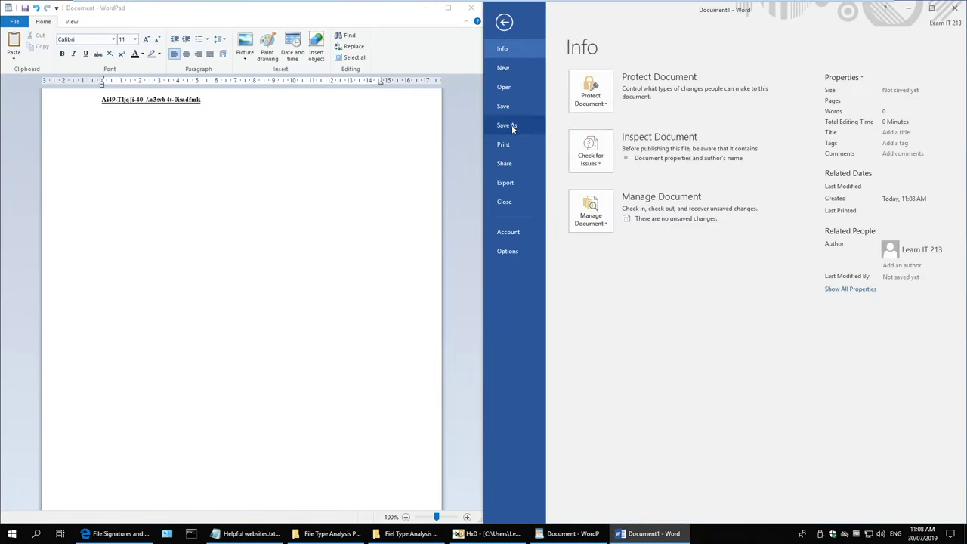
left_click(505, 87)
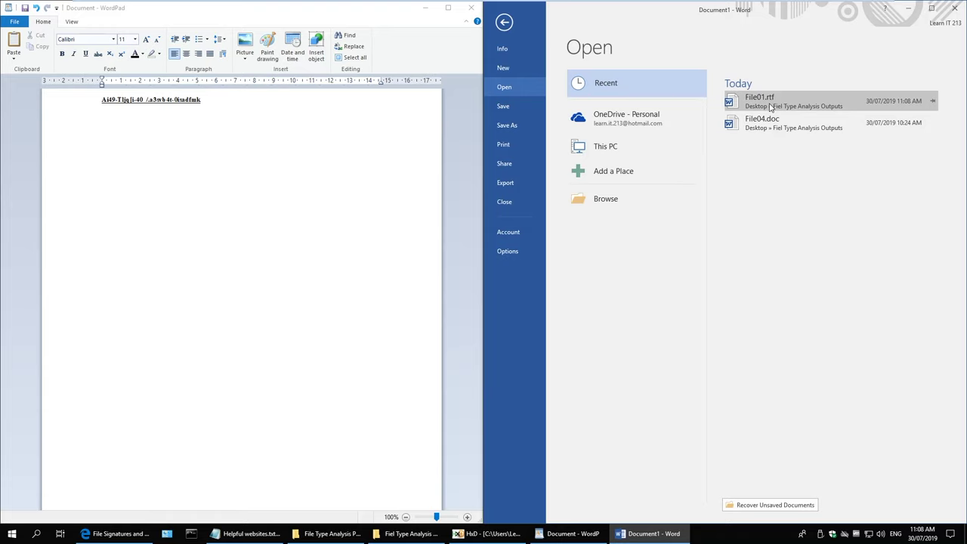
left_click(601, 200)
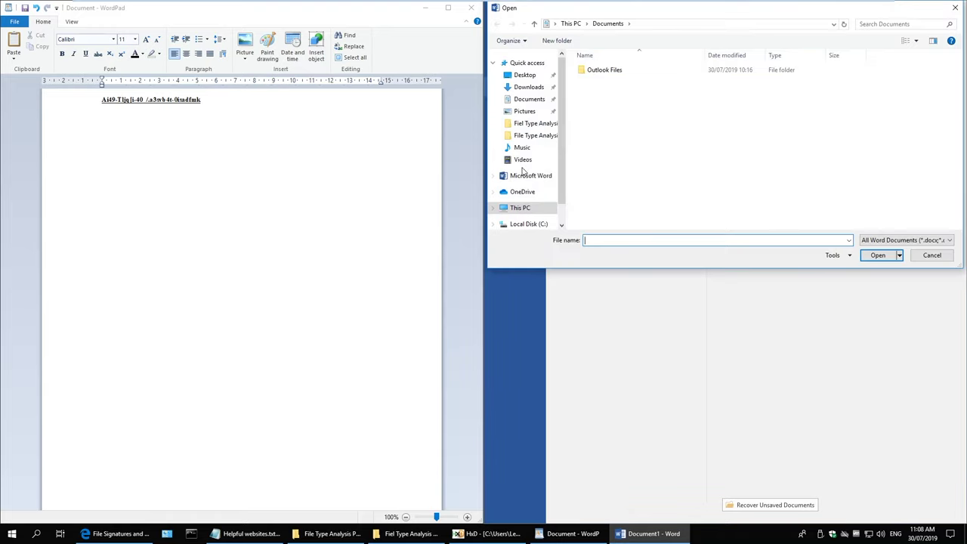
left_click(524, 75)
left_click(644, 72)
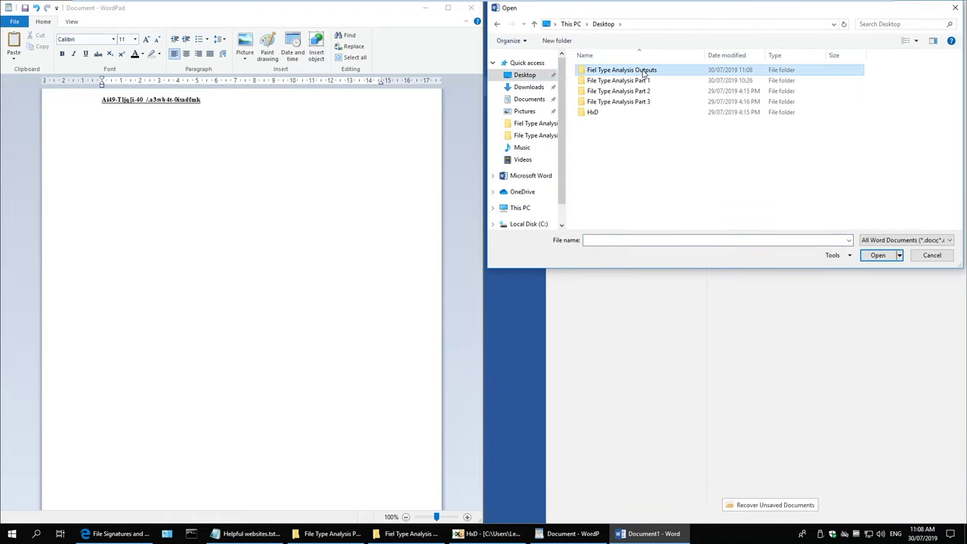
double_click(644, 71)
double_click(609, 72)
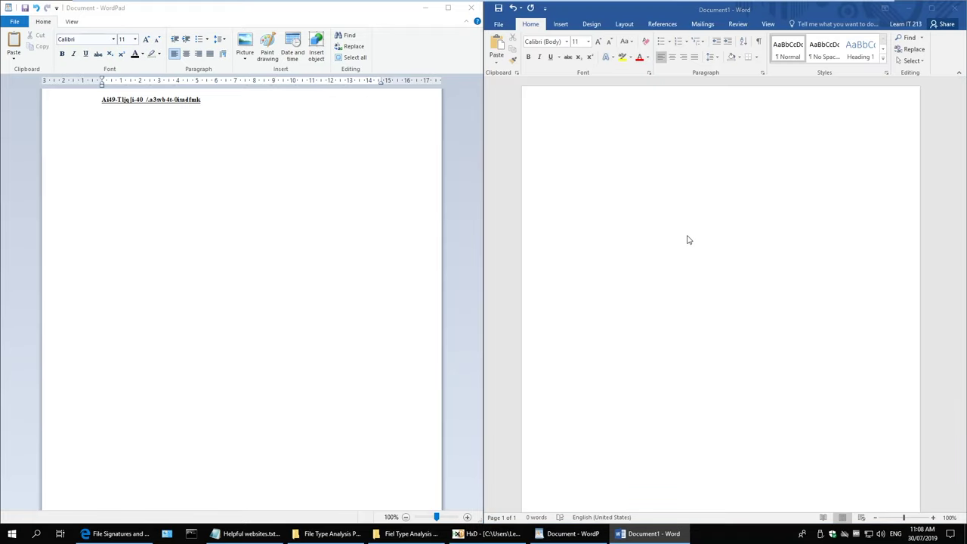
Step: Close the blank Document1 without saving and place the File01.rtf Word window beside WordPad
left_click(958, 13)
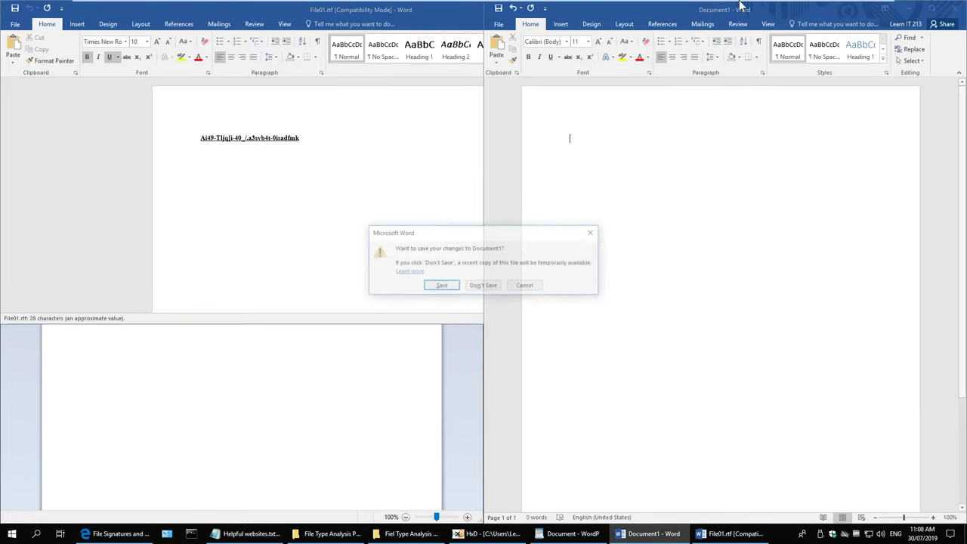
left_click(484, 286)
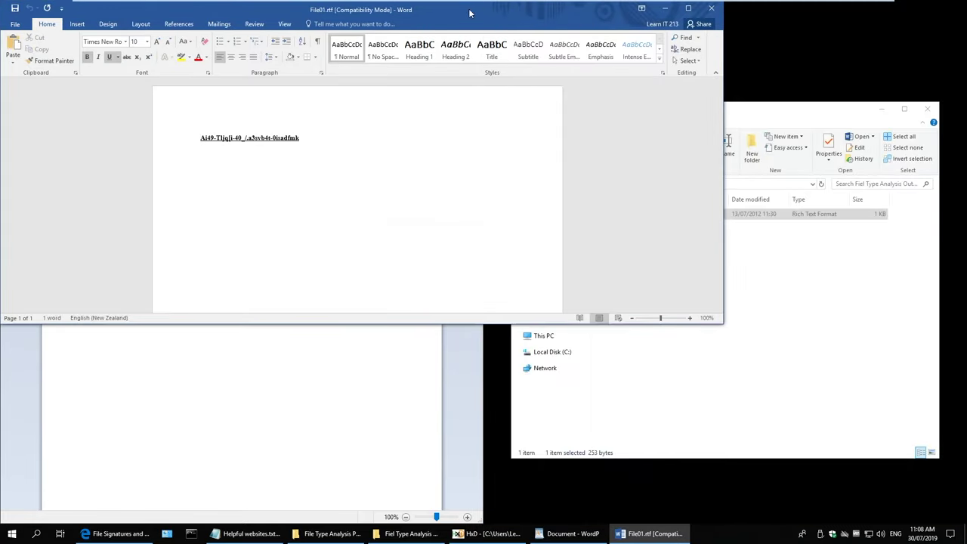
left_click_drag(474, 15, 966, 227)
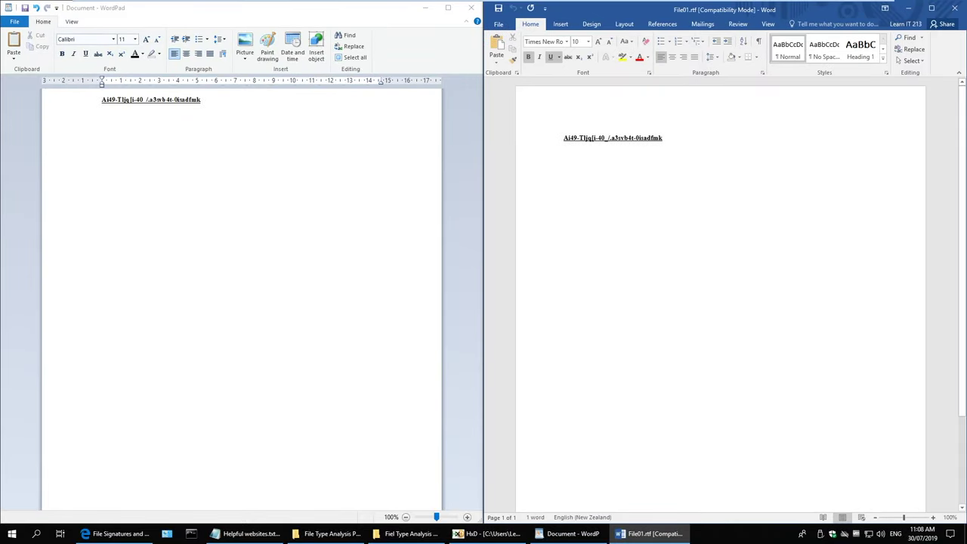
Step: Copy all the text of File01.rtf in Word and colour it red
key("ctrl+a")
key("ctrl+c")
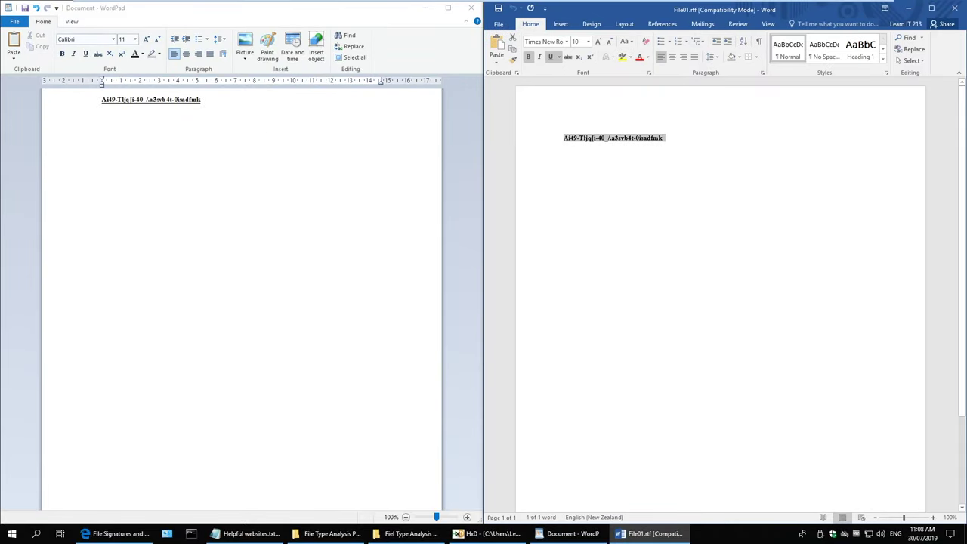
left_click(639, 58)
Step: Examine the full contents of the WordPad document and of File01.rtf in Word by selecting everything in each
key("alt+Tab")
key("ctrl+a")
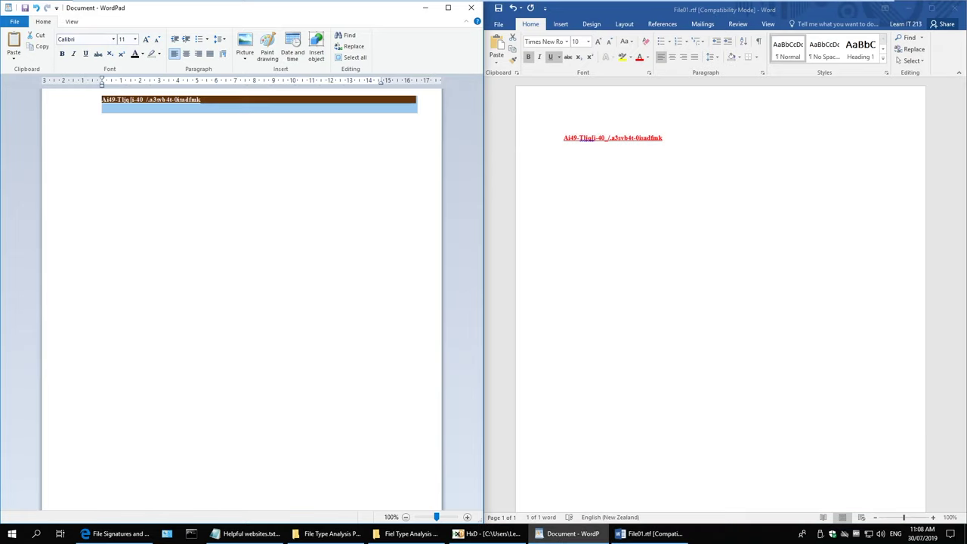
left_click(416, 99)
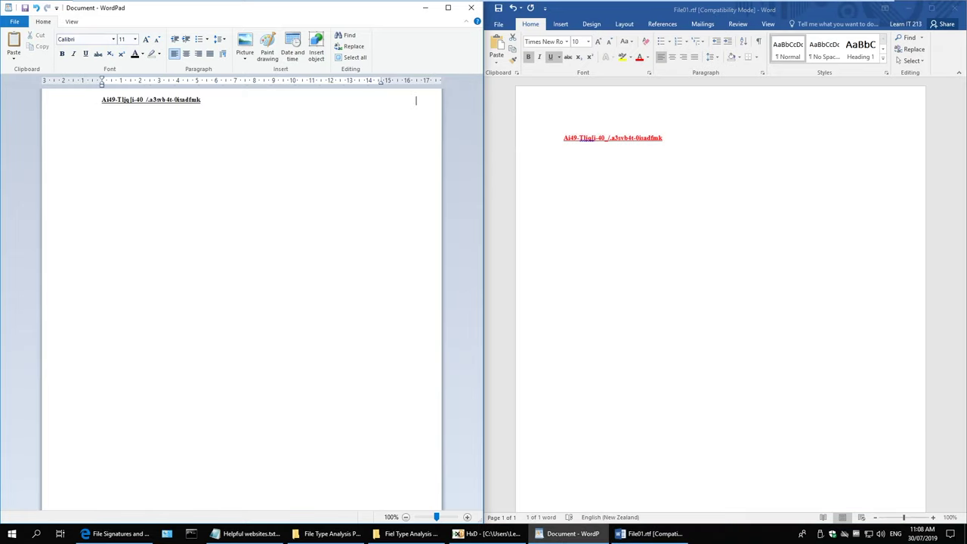
key("ctrl+a")
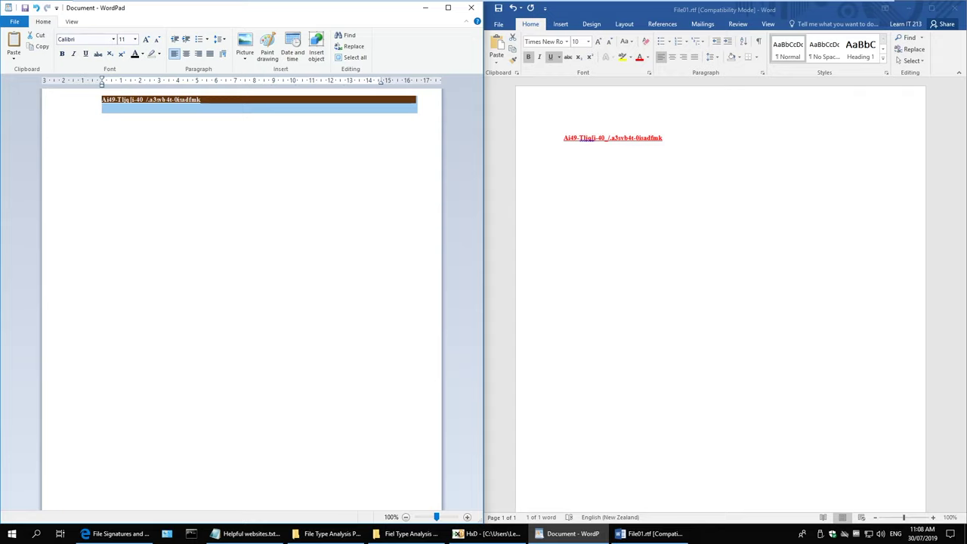
left_click(415, 100)
left_click(692, 211)
key("ctrl+a")
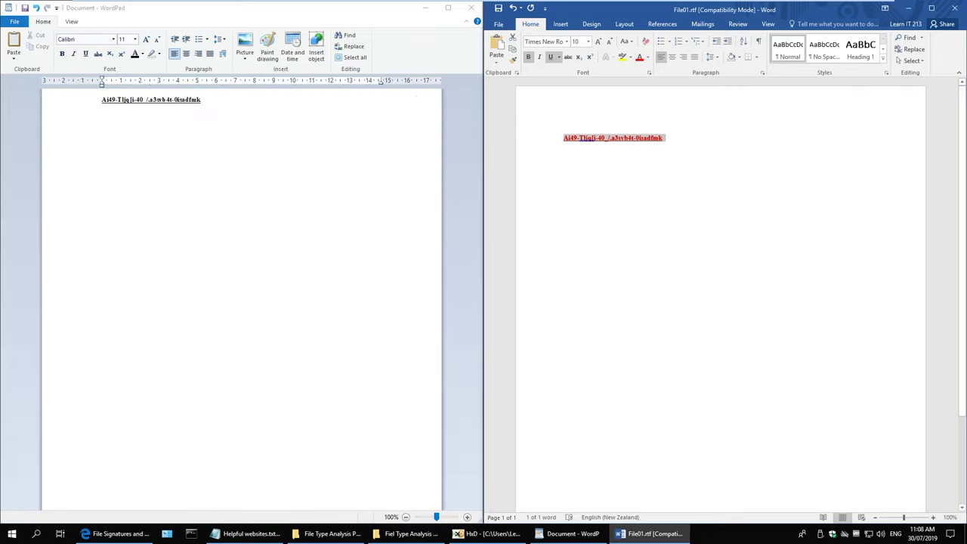
left_click(663, 137)
scroll(721, 294, "up", 7, "ctrl")
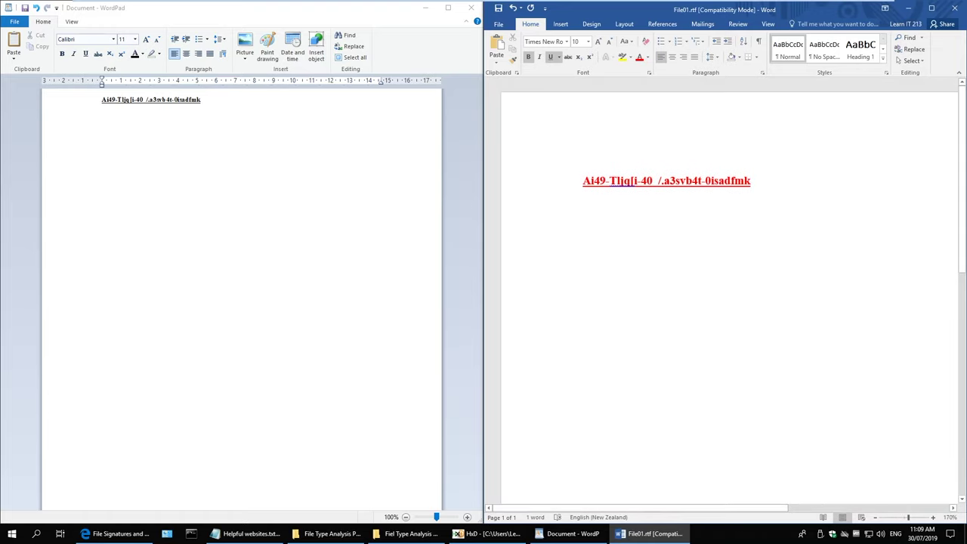
Step: Switch to HxD and select the File01 bytes C5 to DF in the decoded text, where the document's text string begins
left_click(490, 534)
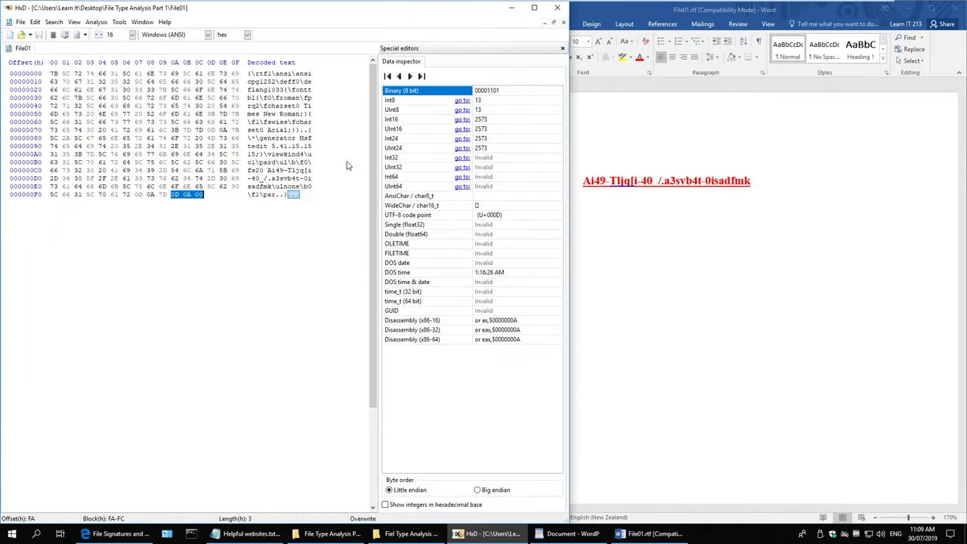
left_click(278, 170)
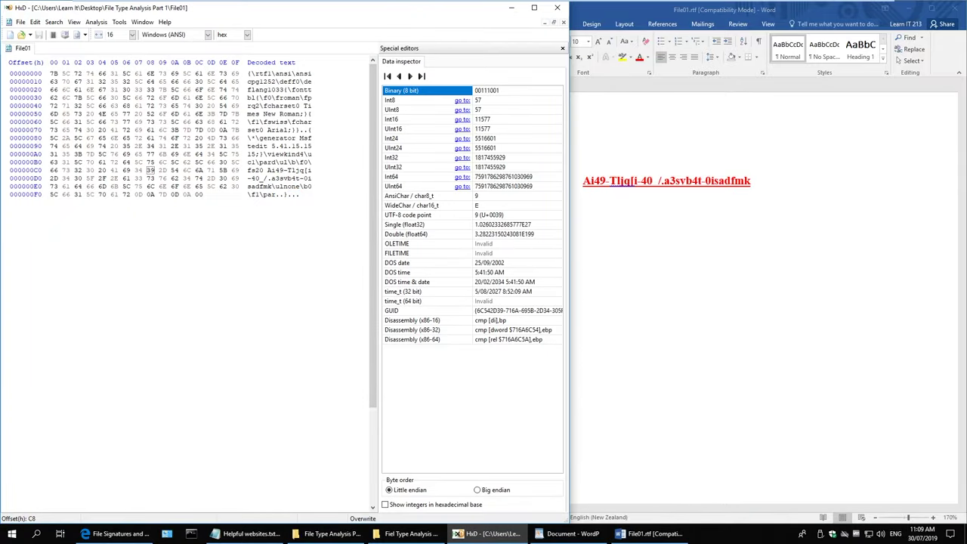
left_click_drag(269, 170, 312, 178)
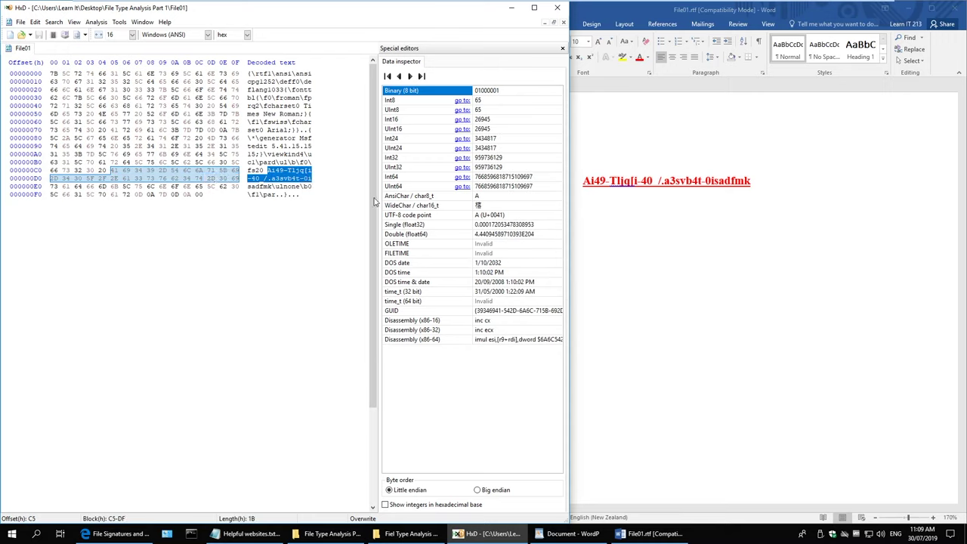
Step: Search File01 in HxD for the text string copied from the Word document, using a forward text-string search
left_click(633, 216)
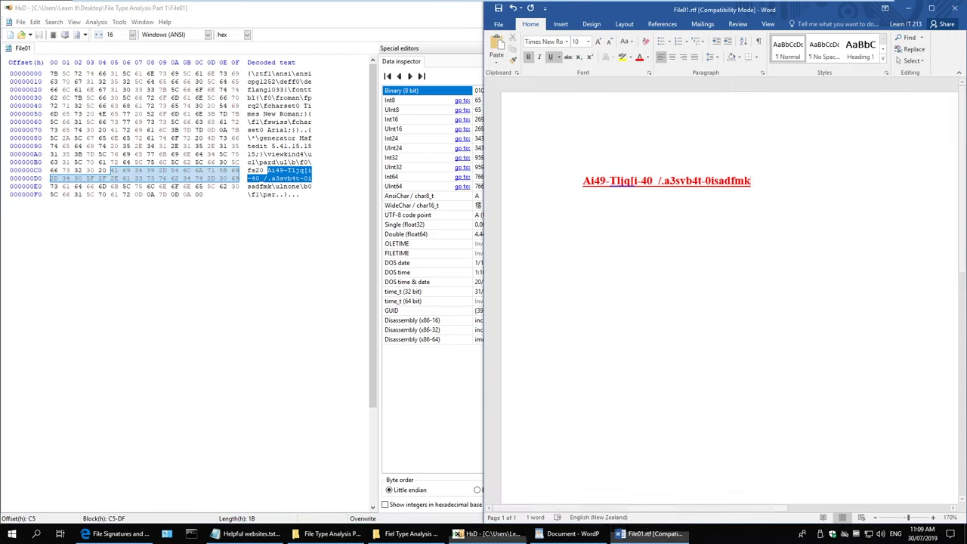
left_click_drag(633, 216, 614, 182)
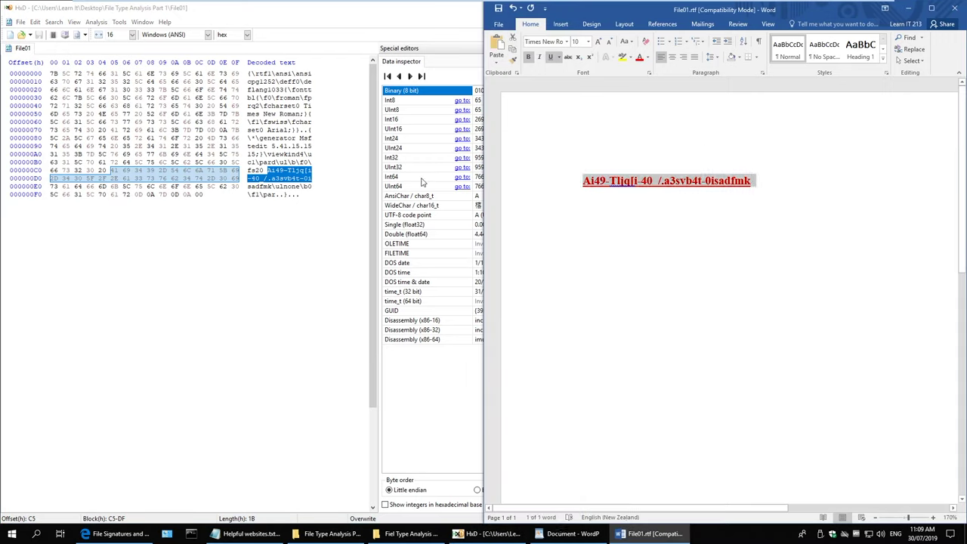
left_click(340, 39)
key("ctrl+f")
key("ctrl+v")
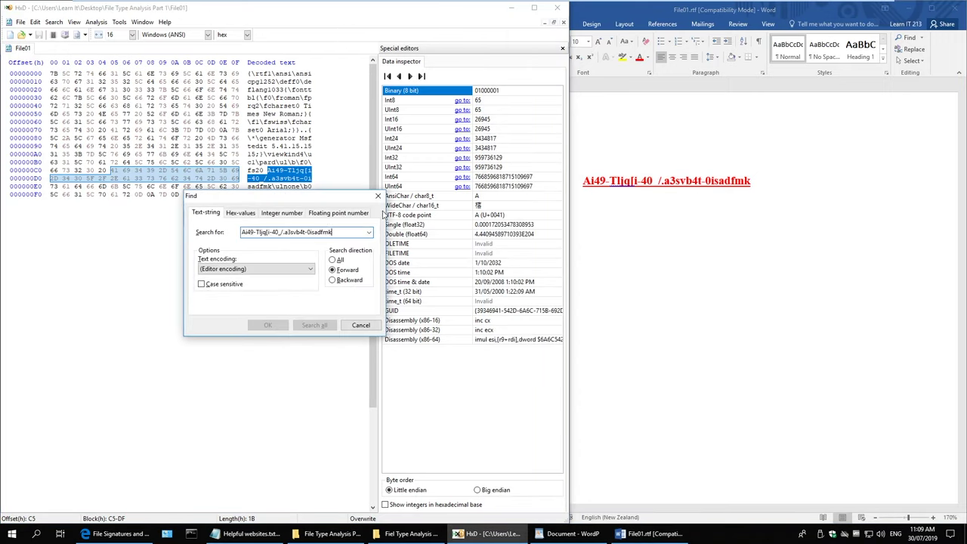
left_click(266, 325)
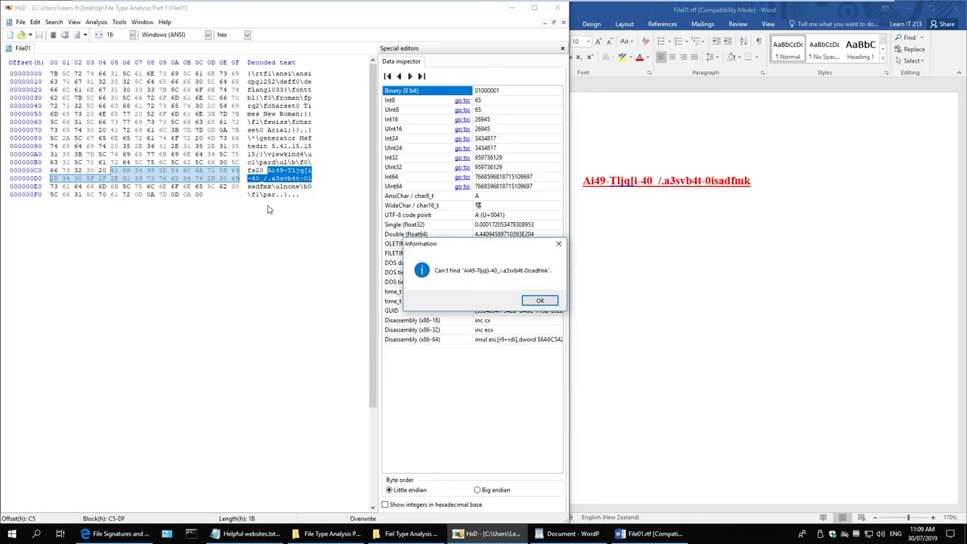
left_click_drag(493, 253, 281, 200)
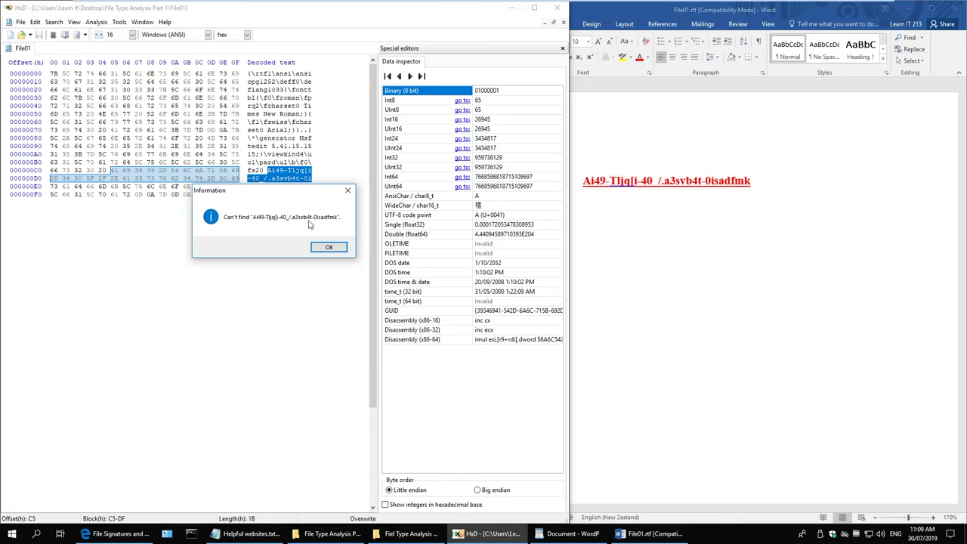
left_click(330, 247)
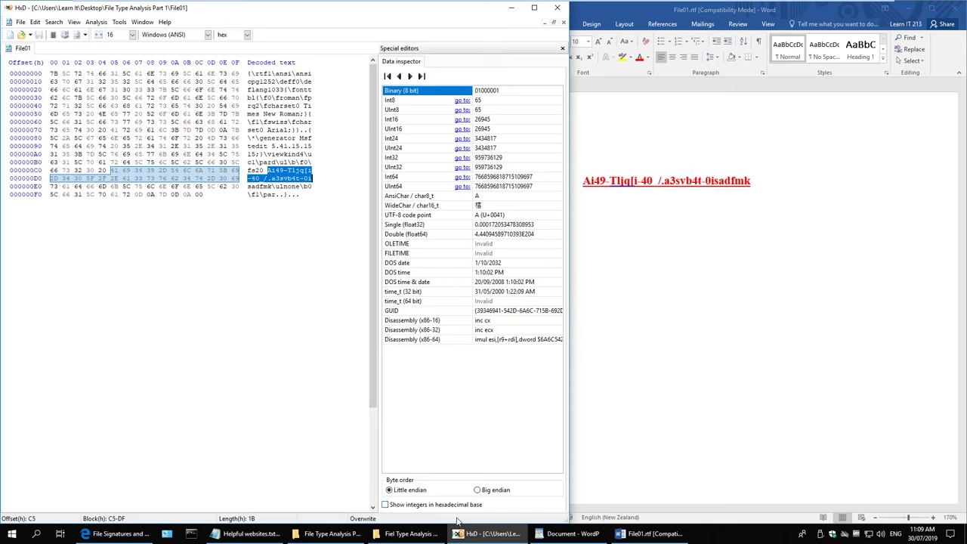
Step: Minimize the outputs folder and HxD windows, and return to the WordPad document beside Word
left_click(408, 534)
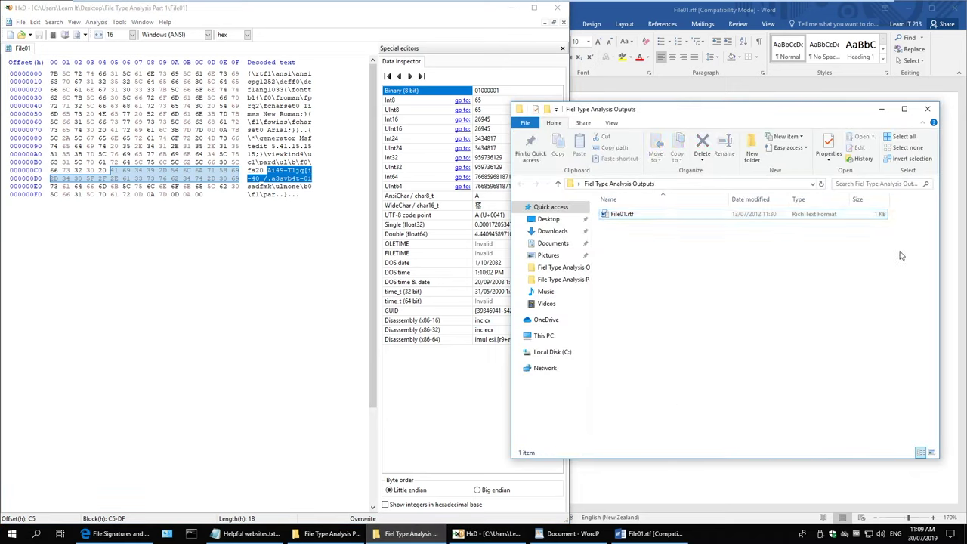
left_click(278, 195)
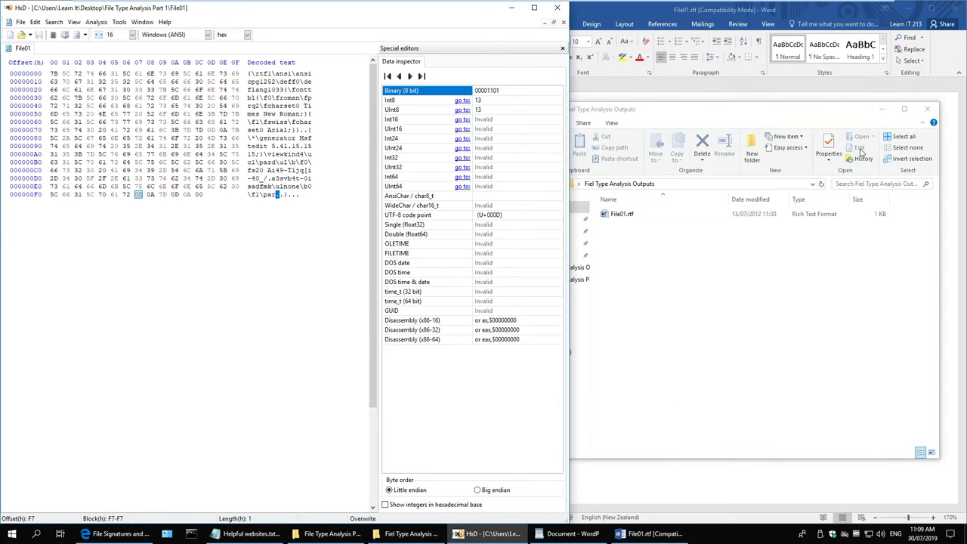
left_click(813, 238)
left_click(882, 109)
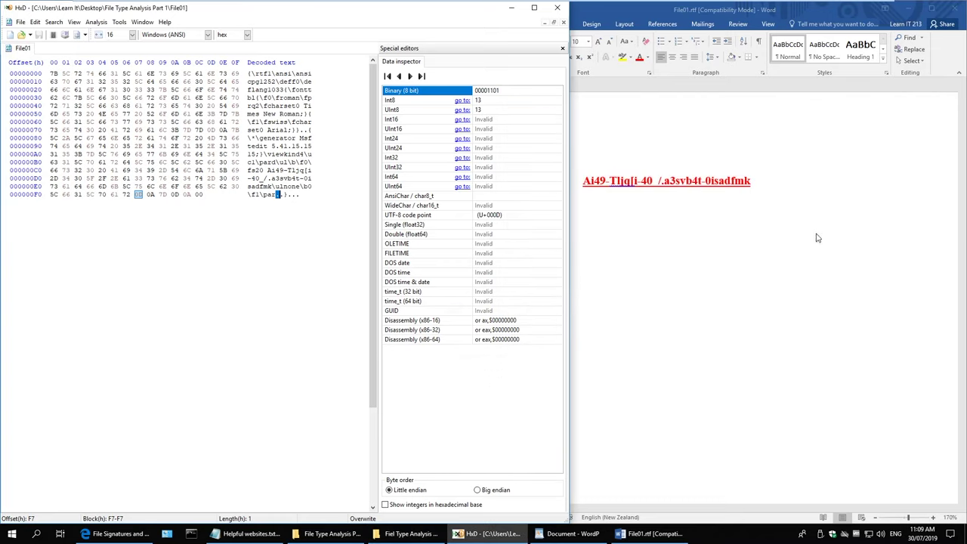
left_click(511, 7)
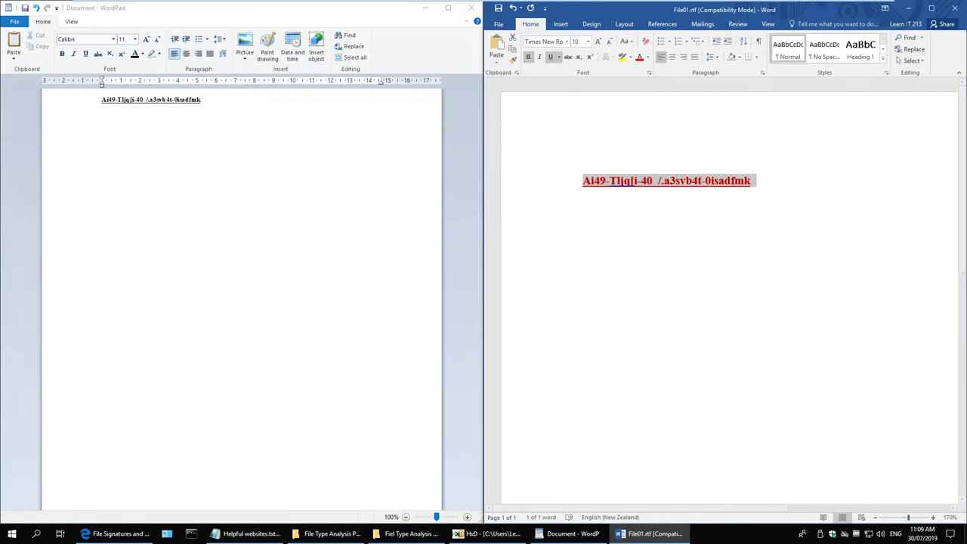
left_click(415, 100)
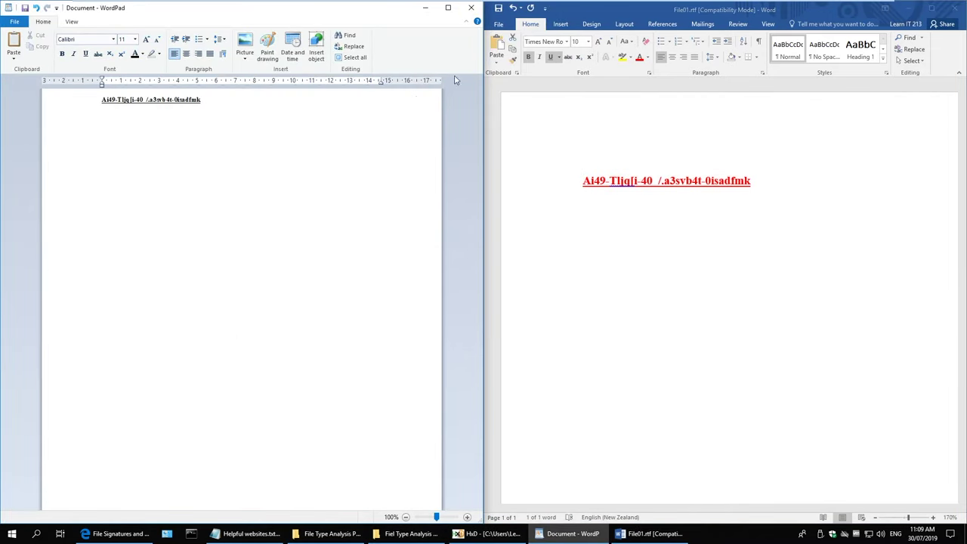
Step: Close the WordPad document and File01.rtf in Word without saving the changes
left_click(471, 8)
left_click(260, 272)
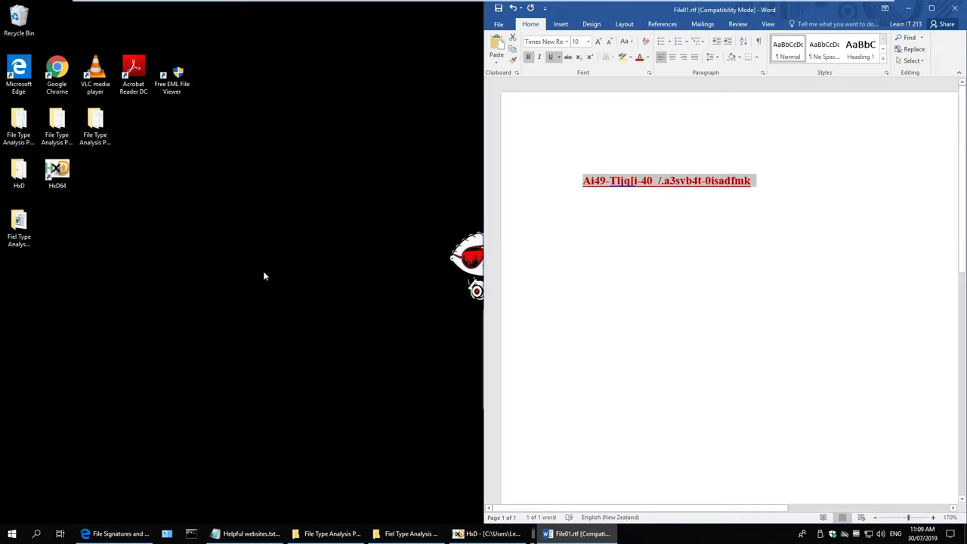
left_click(954, 8)
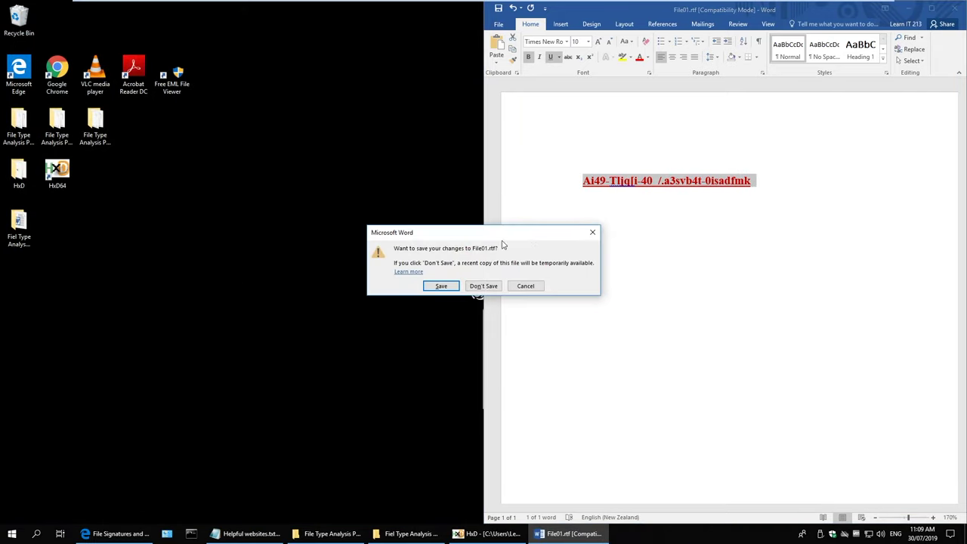
left_click(482, 287)
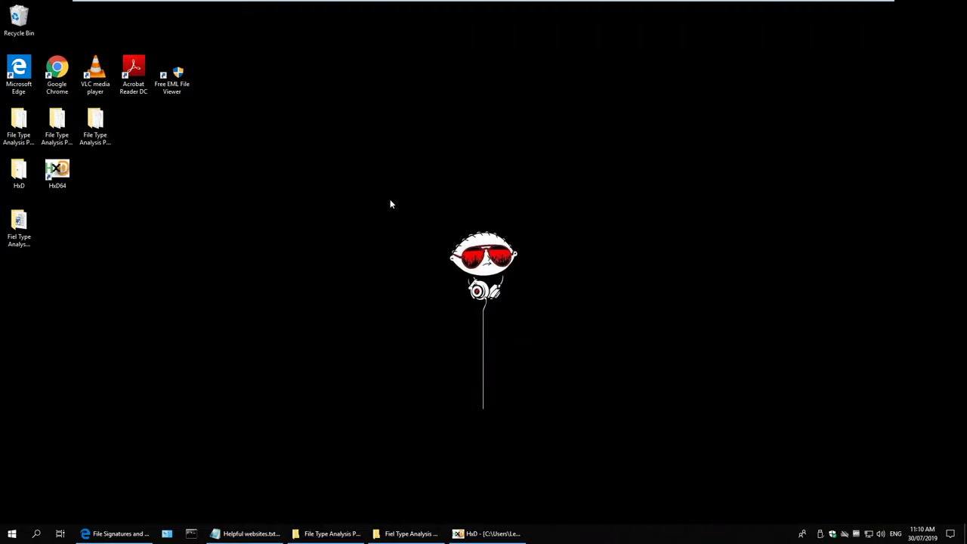
Step: Open File02 from the File Type Analysis Part 1 folder in HxD and close the File01 hex view
left_click(340, 533)
left_click(491, 533)
left_click_drag(605, 212, 341, 388)
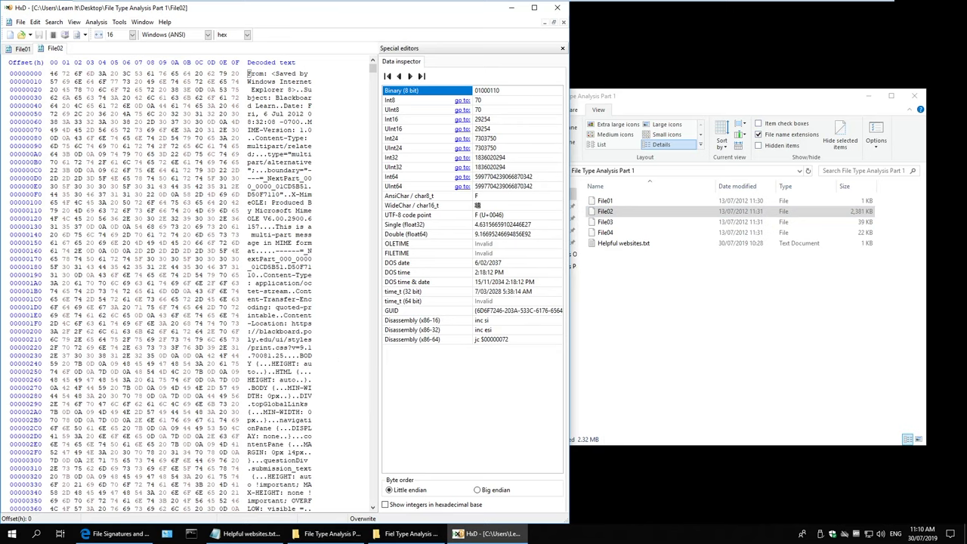
left_click(33, 48)
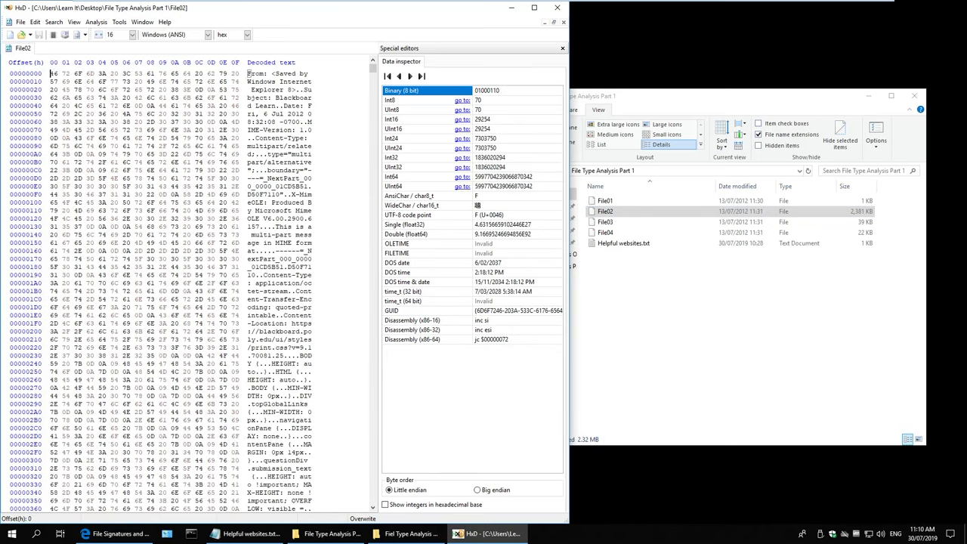
Step: Select and copy the header bytes of File02 at offsets 0 to E
left_click_drag(51, 73, 155, 74)
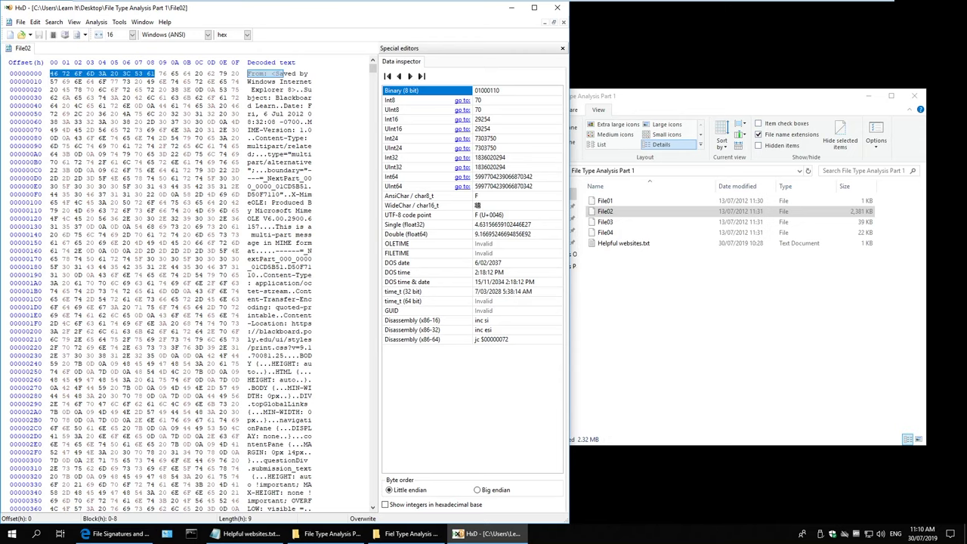
left_click(143, 533)
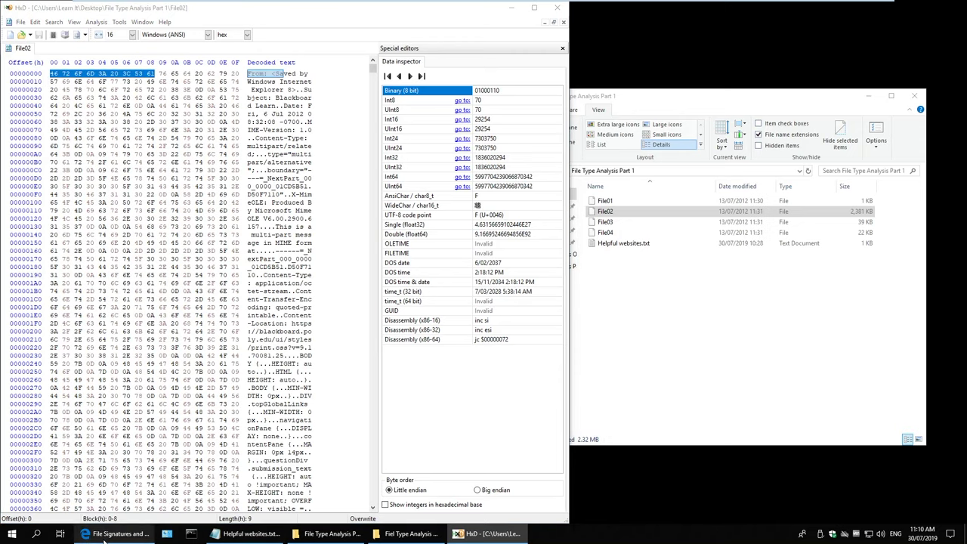
left_click(149, 529)
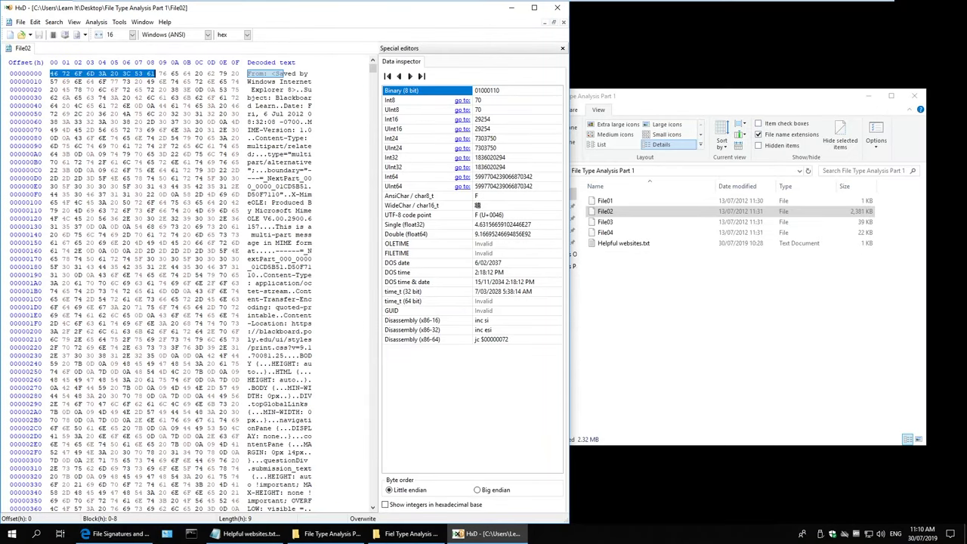
left_click_drag(51, 74, 235, 73)
key("ctrl+c")
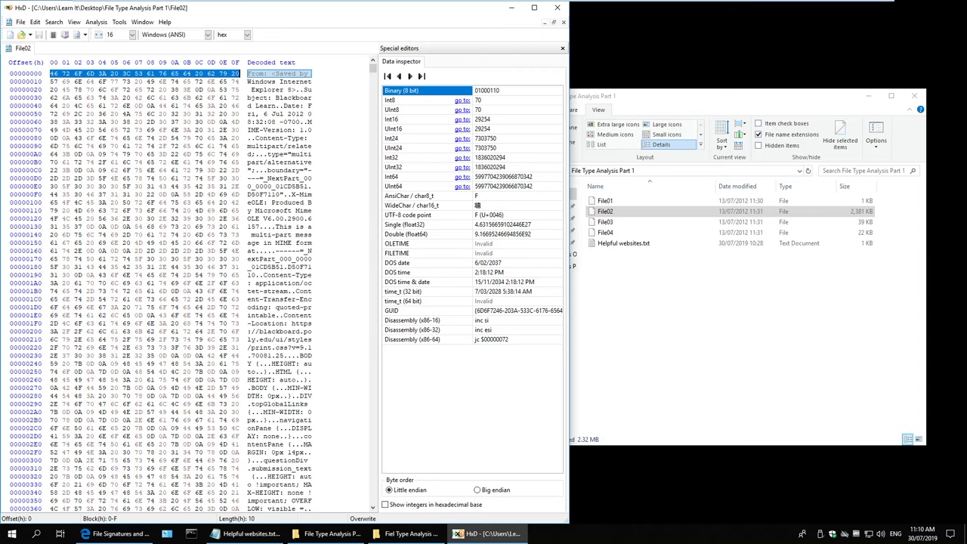
left_click(285, 98)
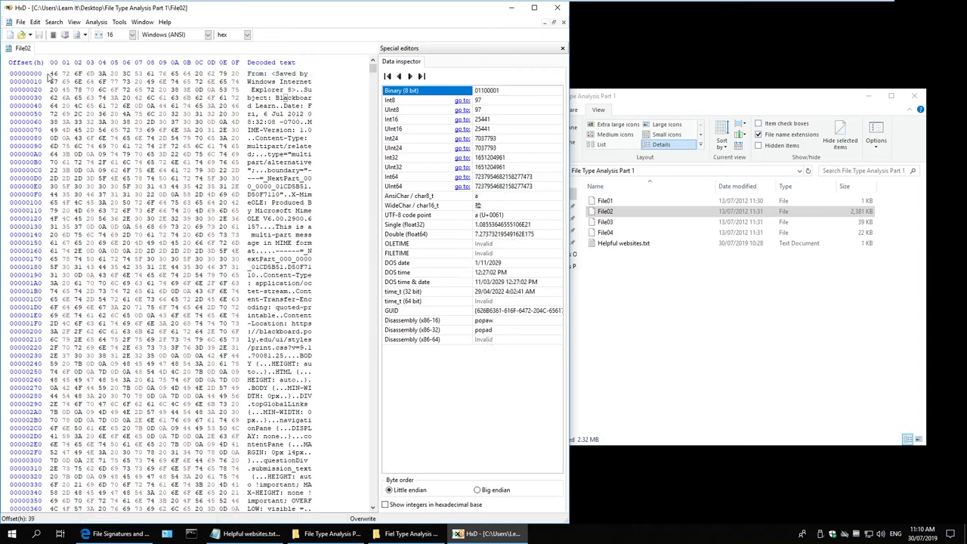
left_click_drag(51, 73, 226, 74)
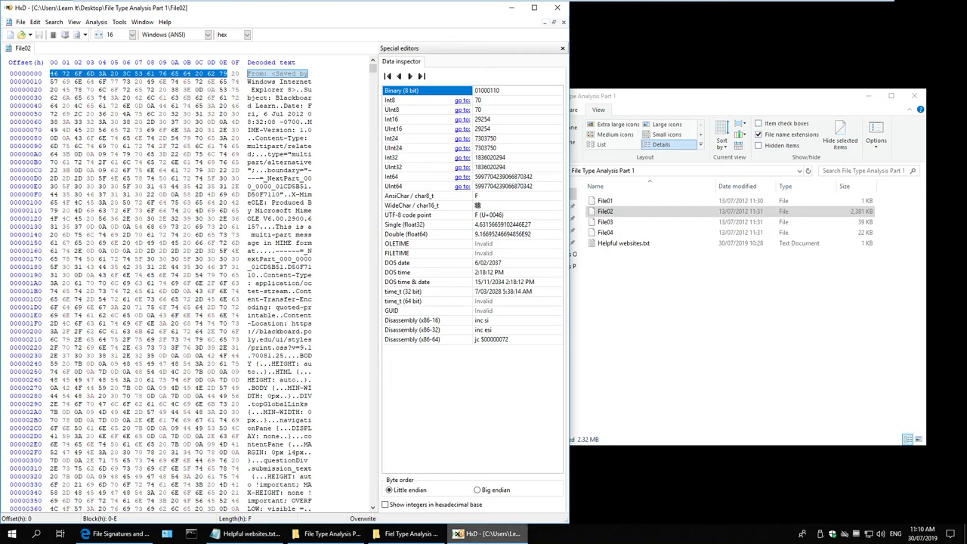
Step: Switch to the File Signatures page in Edge and search for the copied header, shortening the term to 46 72 6F 6D 3A 2
left_click(143, 535)
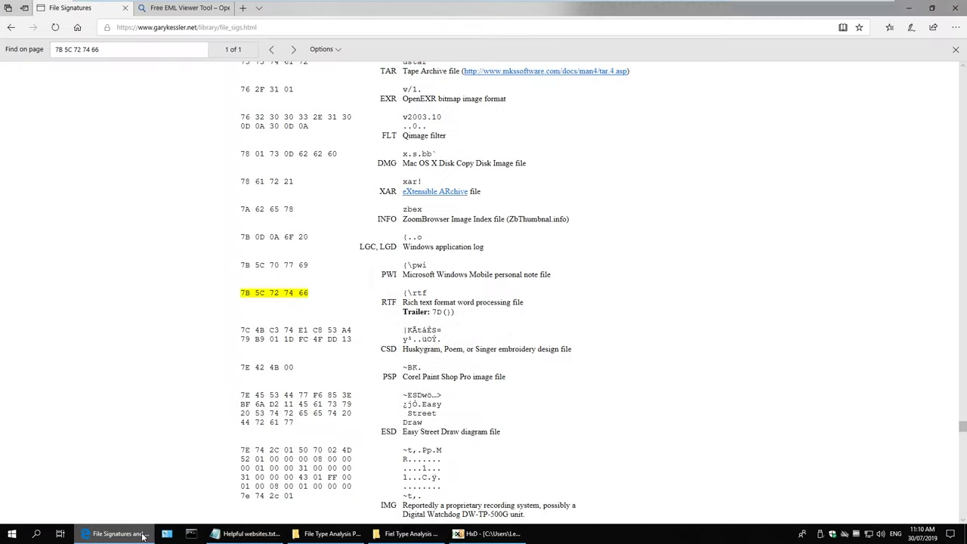
key("ctrl+f")
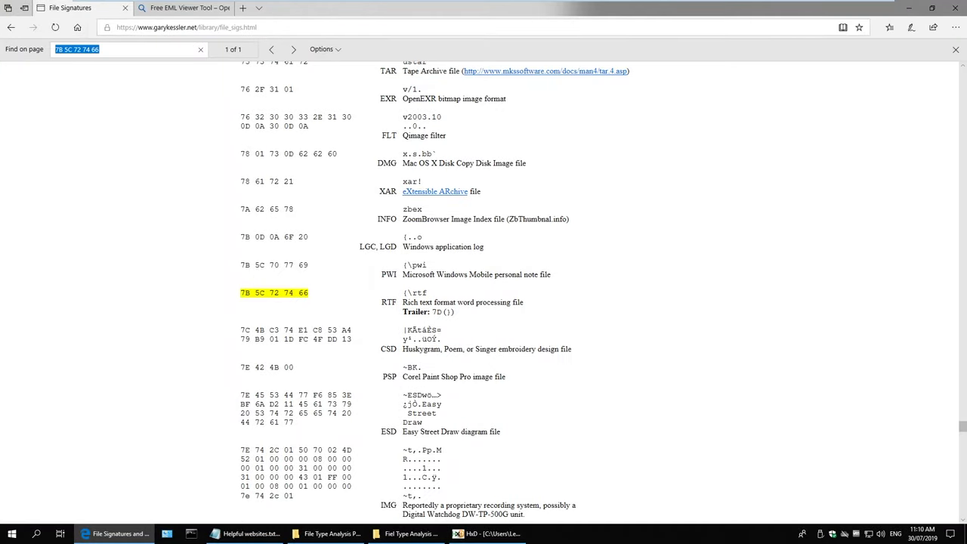
key("ctrl+v")
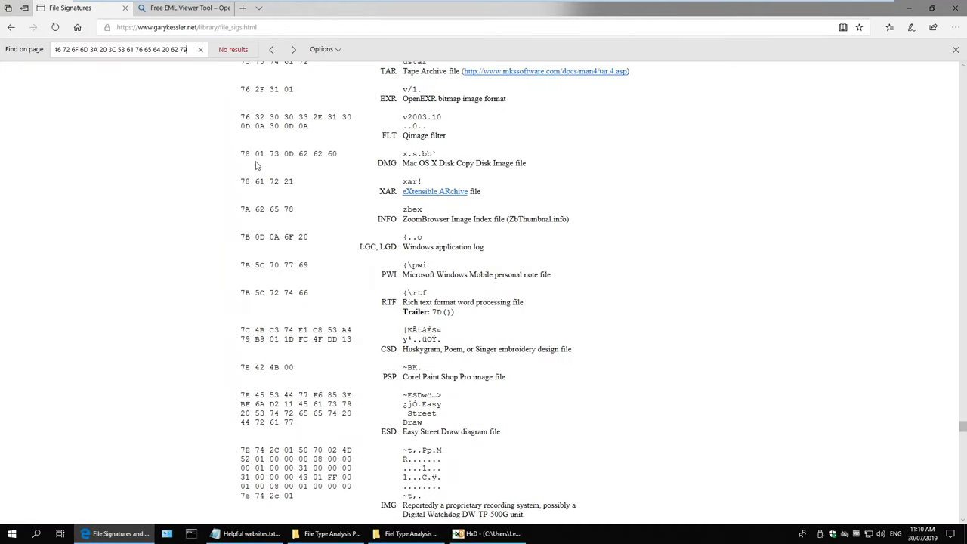
key("BackSpace")
key("BackSpace")
key("BackSpace")
key("BackSpace")
key("BackSpace")
key("BackSpace")
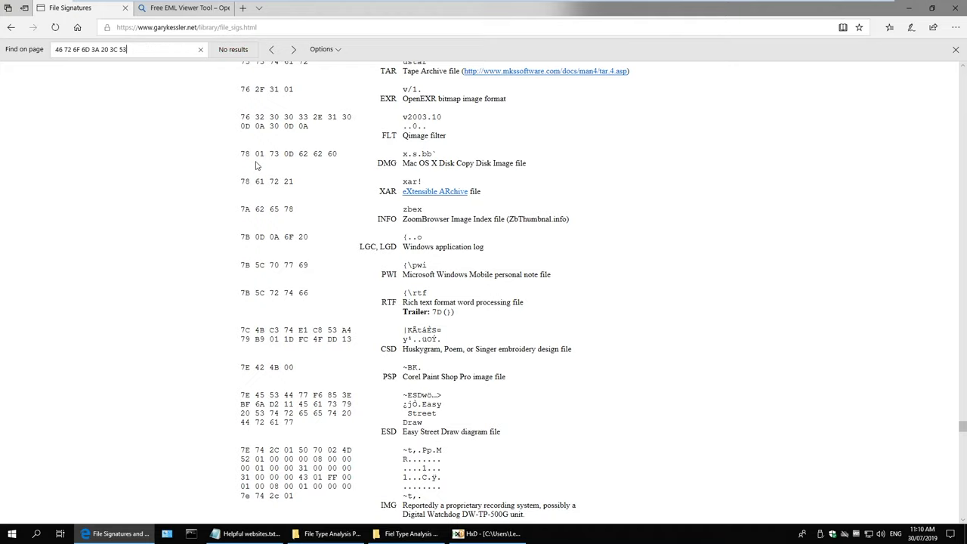
key("BackSpace")
key("BackSpace")
key("BackSpace")
key("BackSpace")
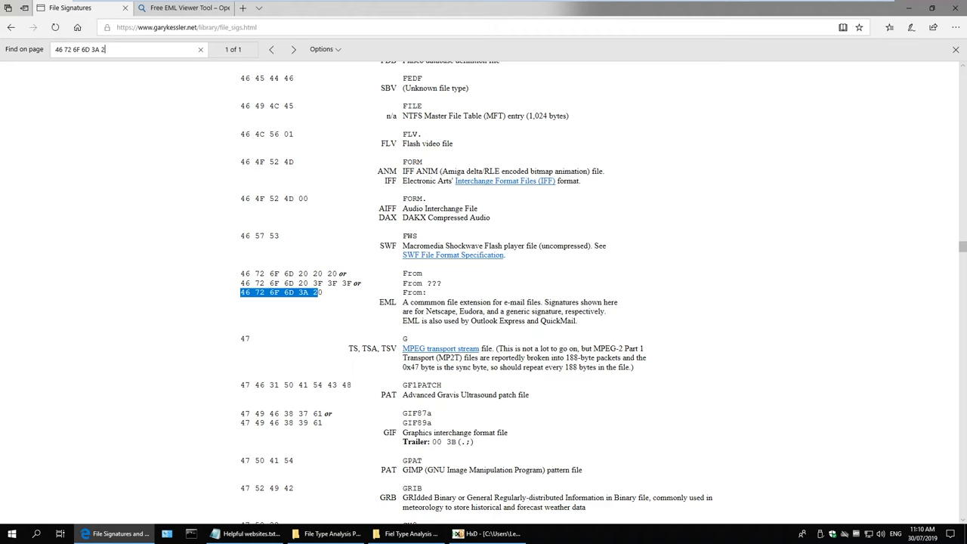
Step: Check File02's header bytes in HxD, and complete the signature search on the web page as 46 72 6F 6D 3A 20
left_click(487, 533)
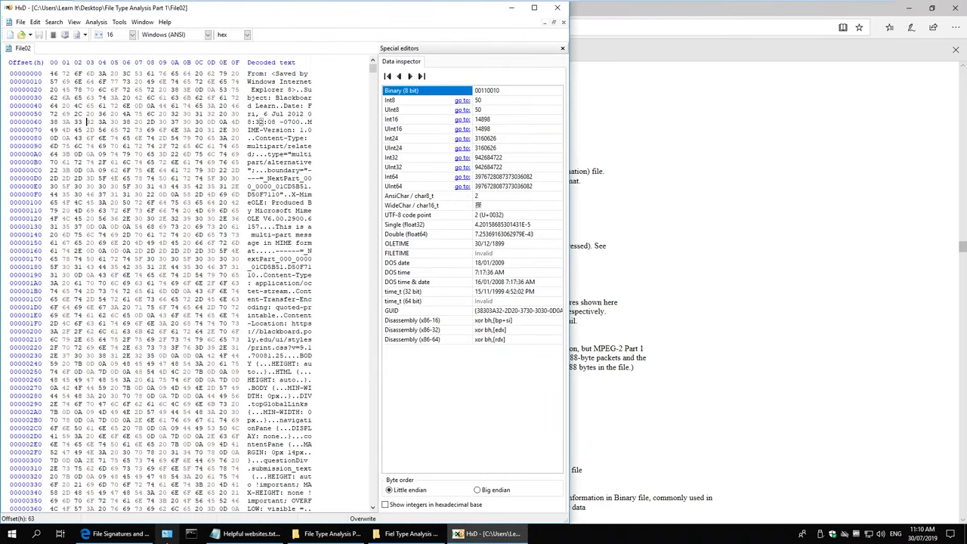
left_click(117, 534)
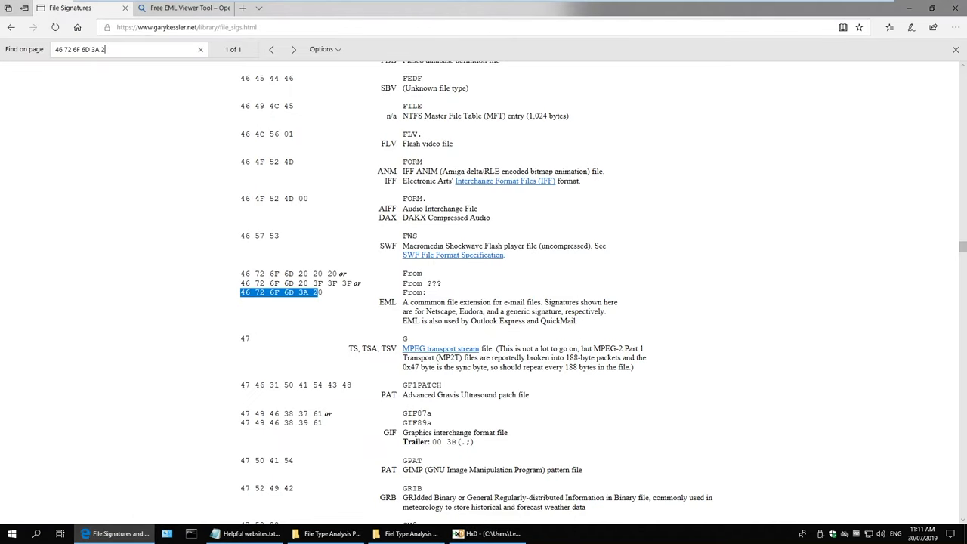
type("0")
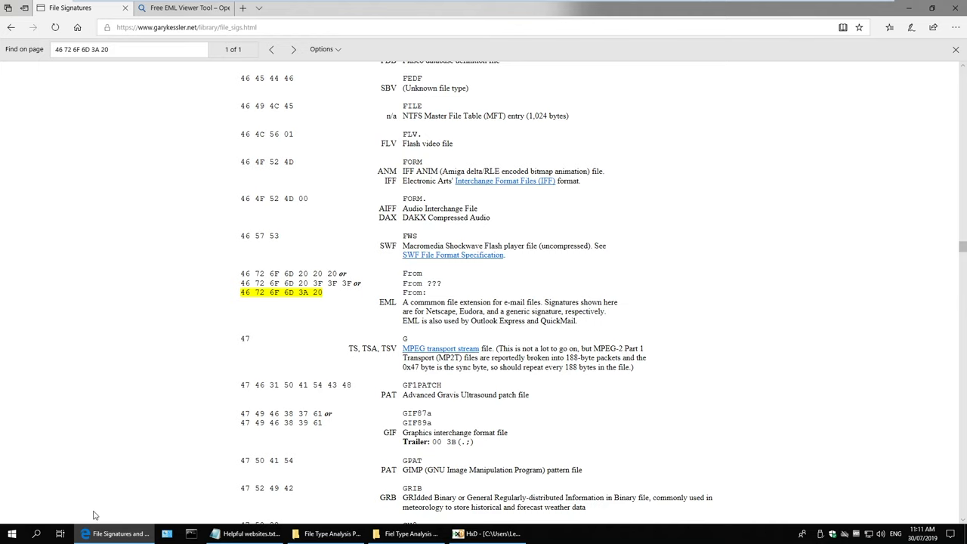
Step: Copy File02 from the File Type Analysis Part 1 folder into the Fiel Type Analysis Outputs folder
left_click(106, 533)
left_click(639, 355)
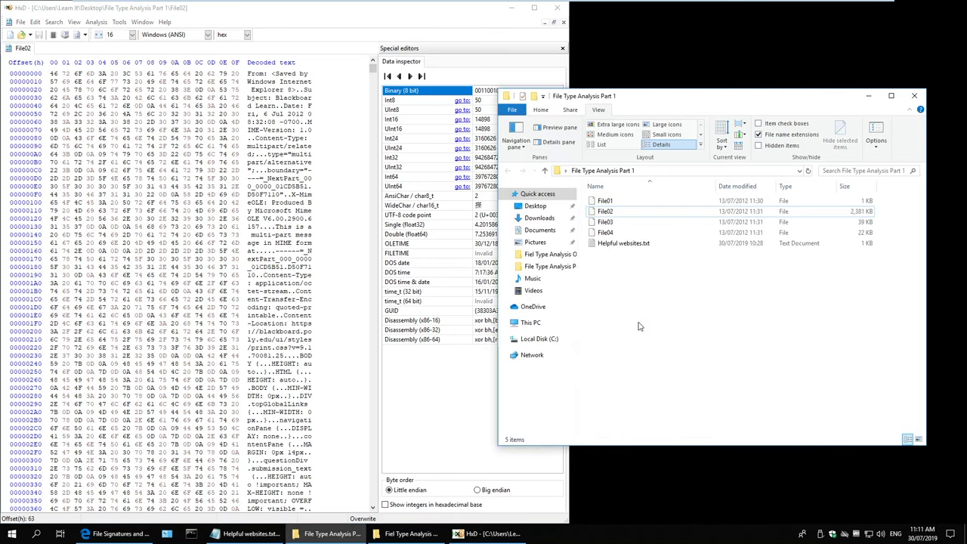
left_click(605, 212)
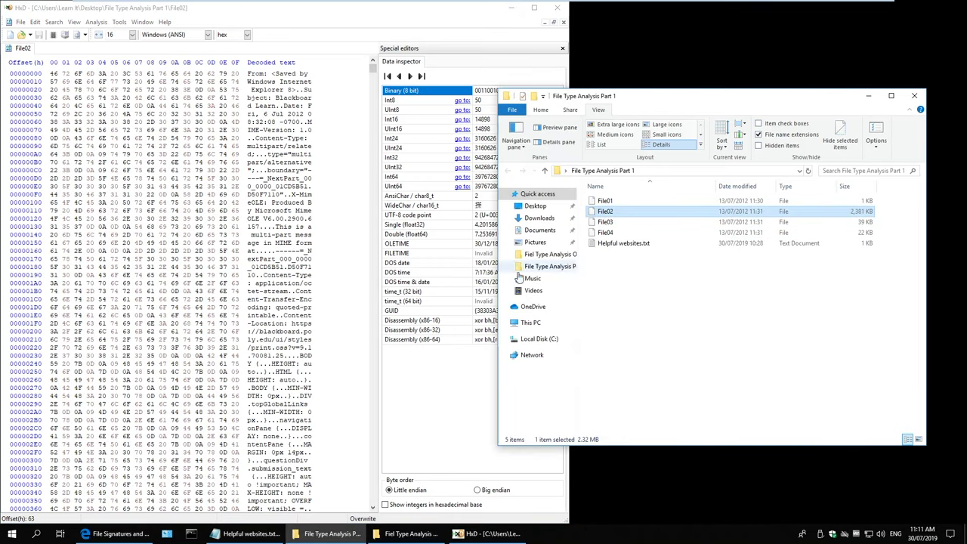
left_click(411, 533)
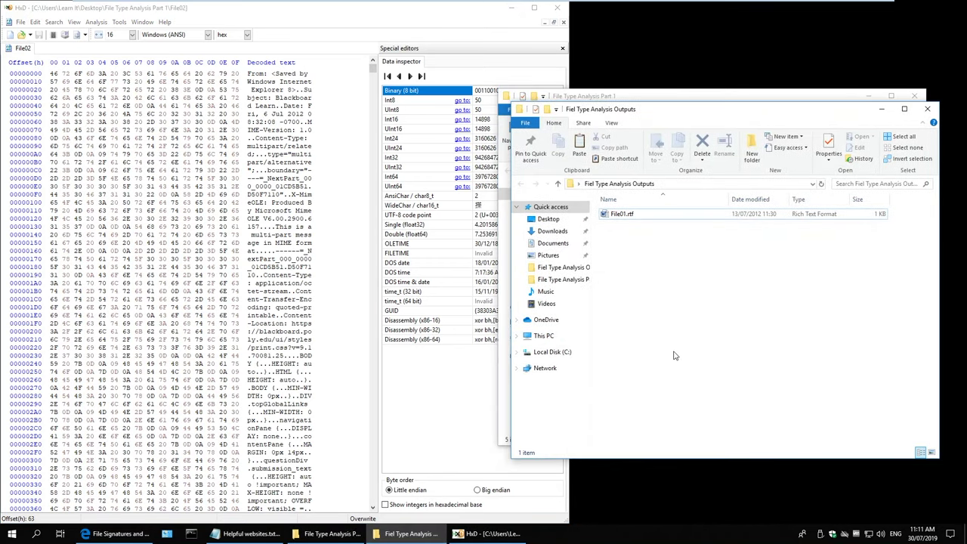
key("ctrl+v")
left_click(619, 226)
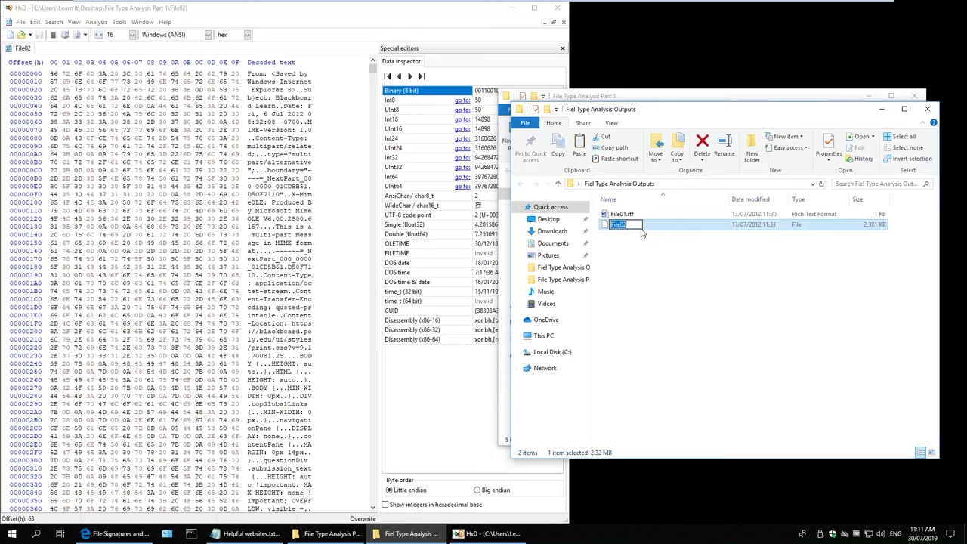
type(".em")
key("Return")
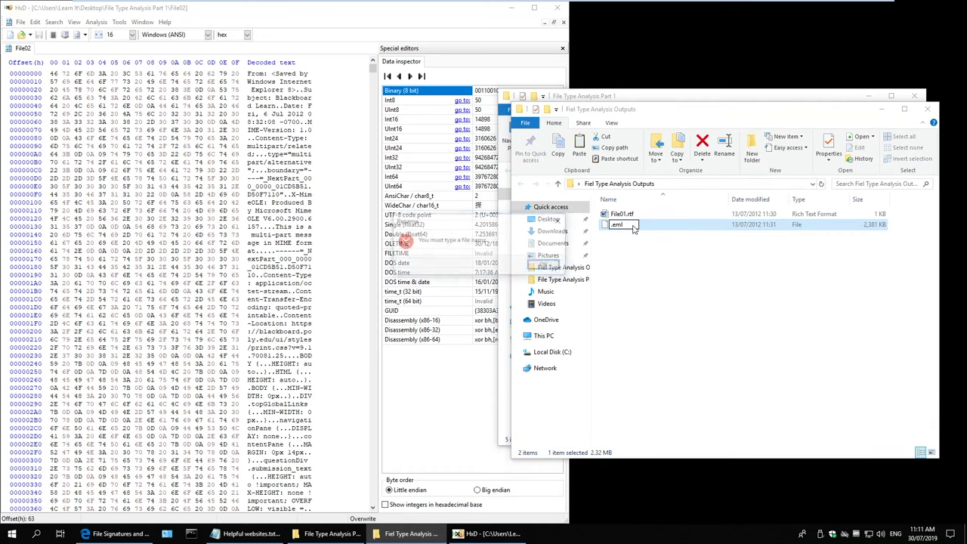
left_click(545, 266)
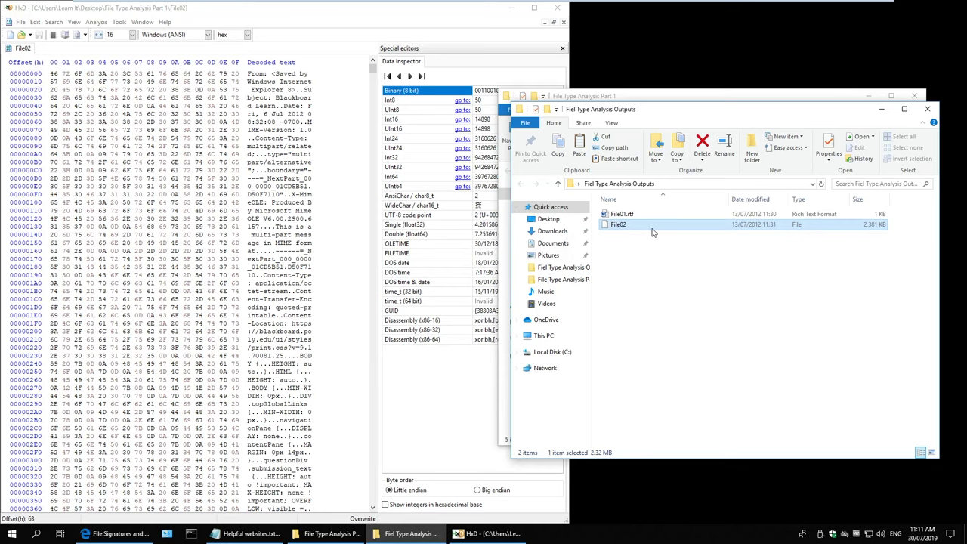
Step: Rename the copied File02 in the outputs folder as File02.eml
left_click(624, 226)
type(".eml")
key("Return")
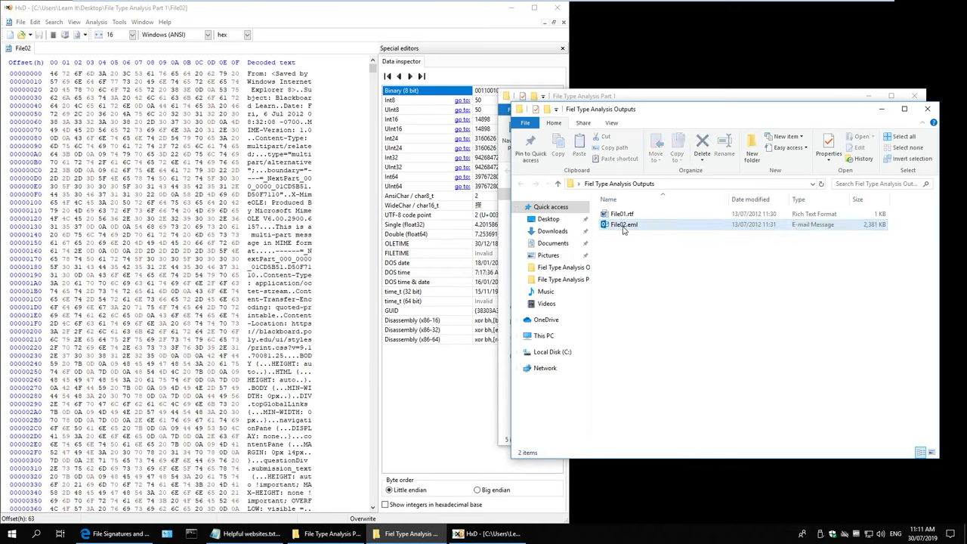
Step: Open File02.eml with Outlook 2016
right_click(618, 229)
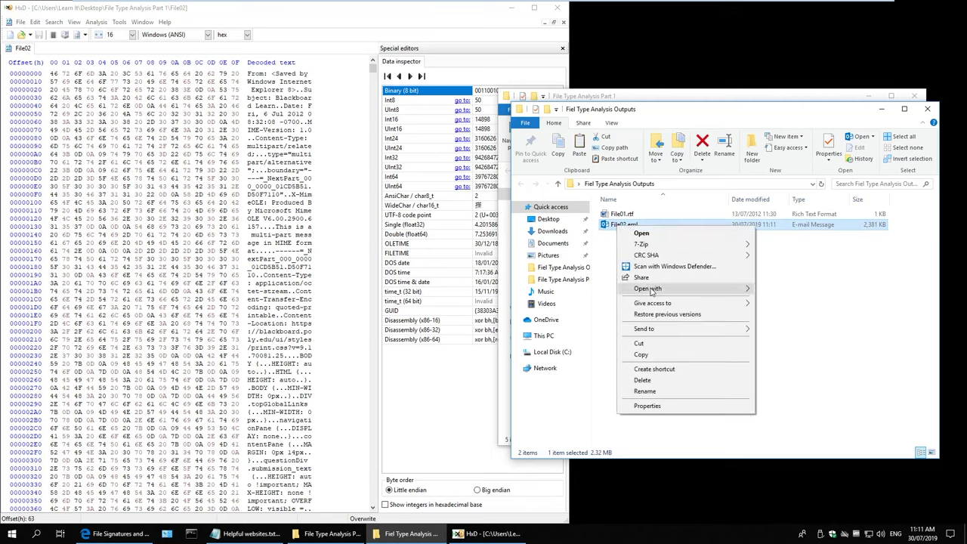
mouse_move(651, 290)
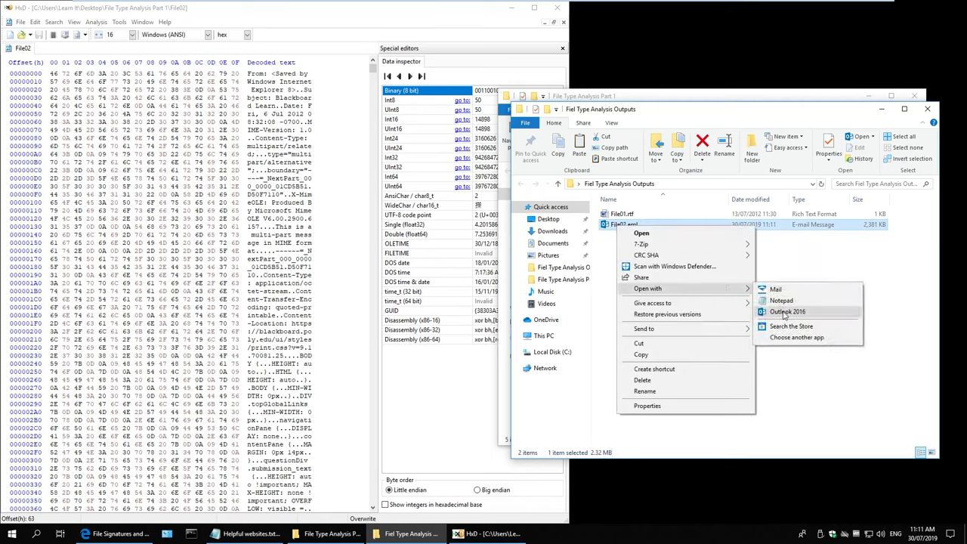
left_click(786, 312)
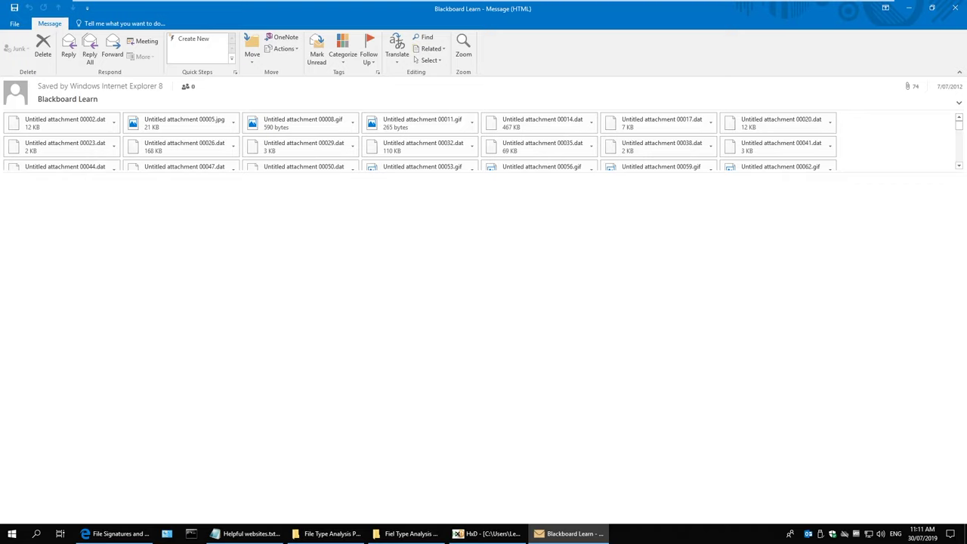
Step: Look through the message's attachments, view Untitled attachment 00089.png in Photos and close it
scroll(93, 146, "down", 5)
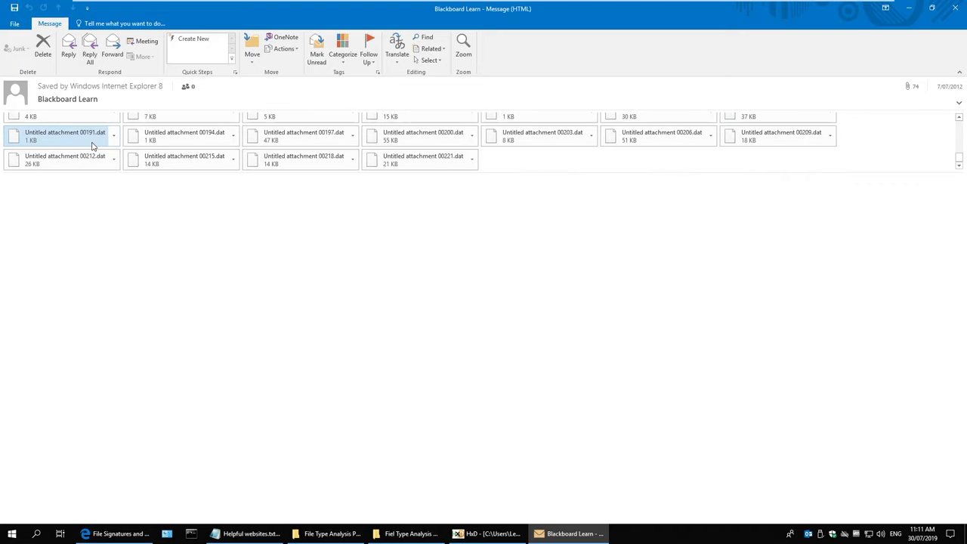
scroll(95, 145, "up", 2)
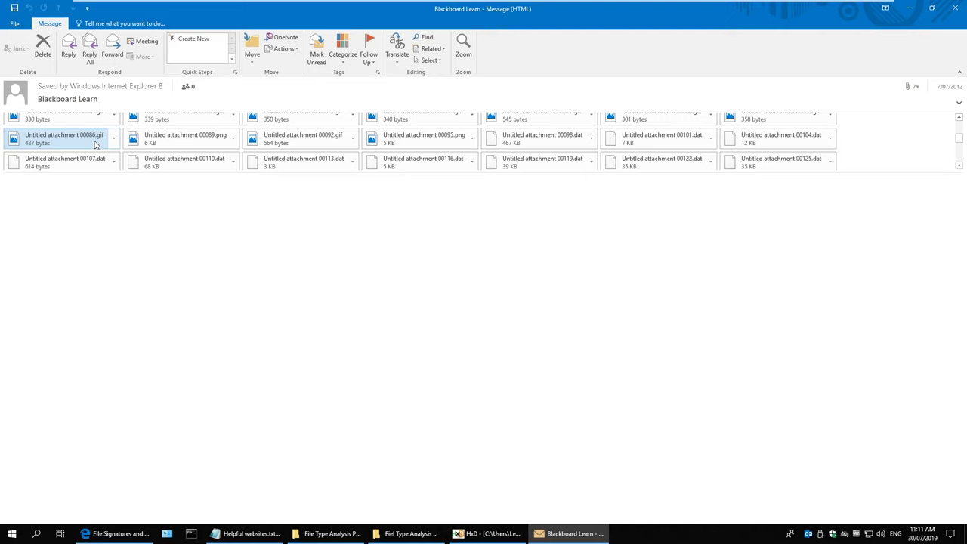
scroll(94, 145, "up", 2)
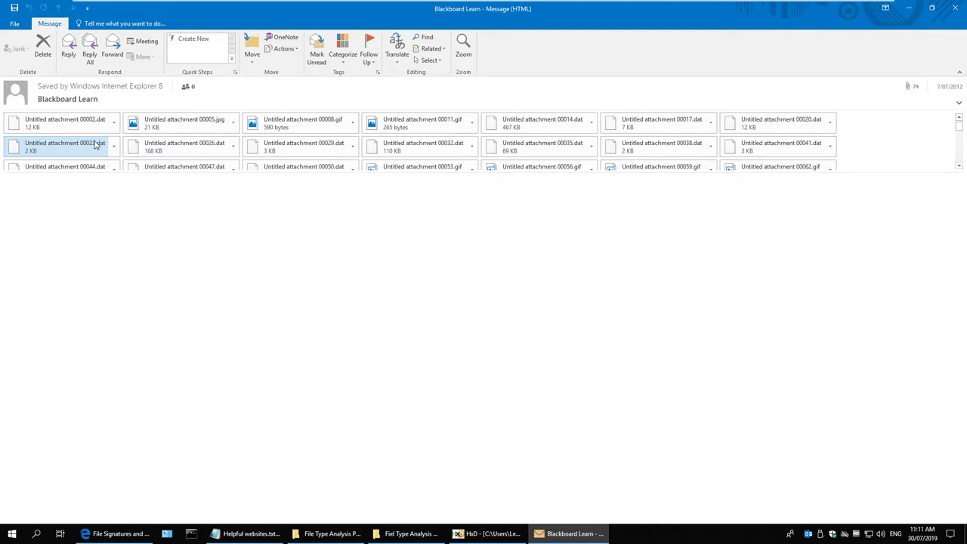
scroll(229, 157, "down", 2)
left_click(210, 143)
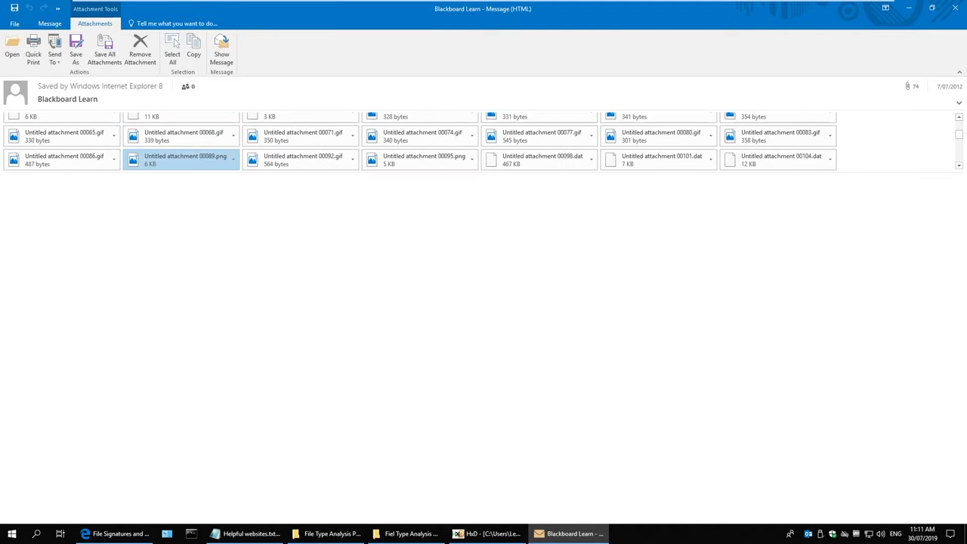
double_click(178, 166)
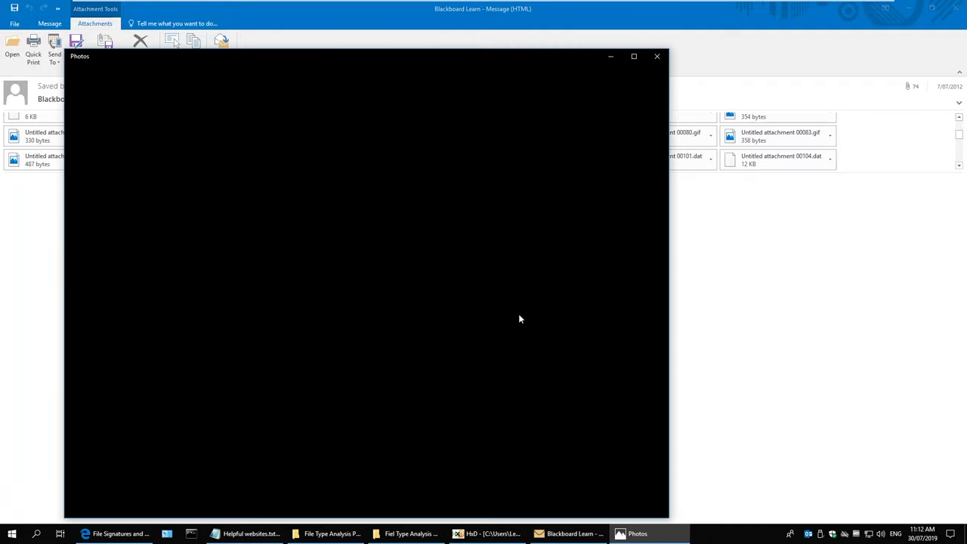
left_click(658, 57)
Step: Open the attachment Untitled attachment 00083.gif in Photos twice, closing the viewer each time
double_click(771, 138)
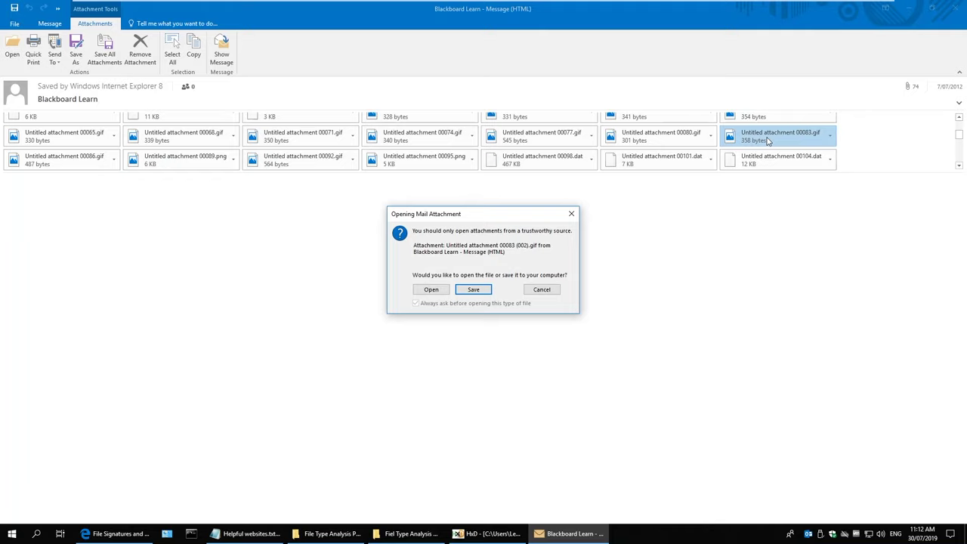
left_click(431, 290)
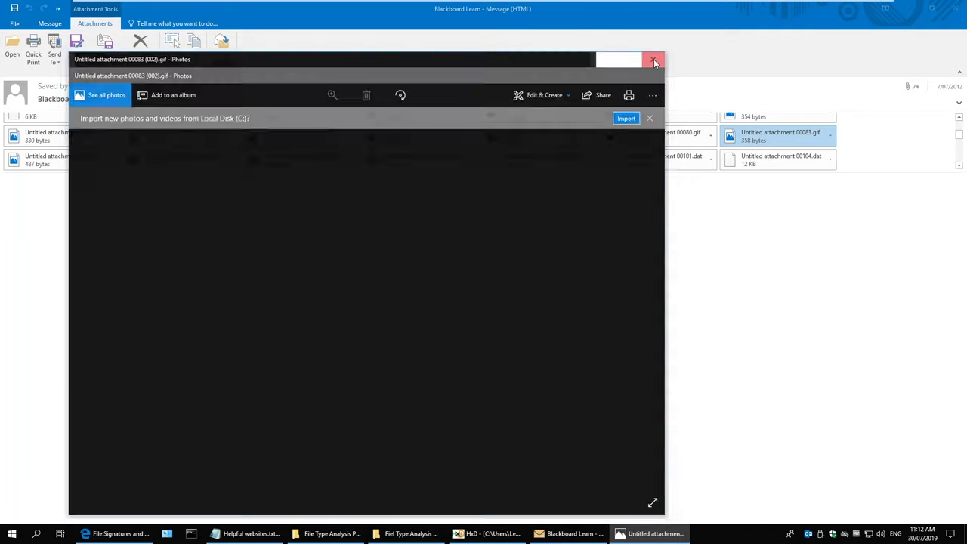
left_click(657, 57)
double_click(744, 144)
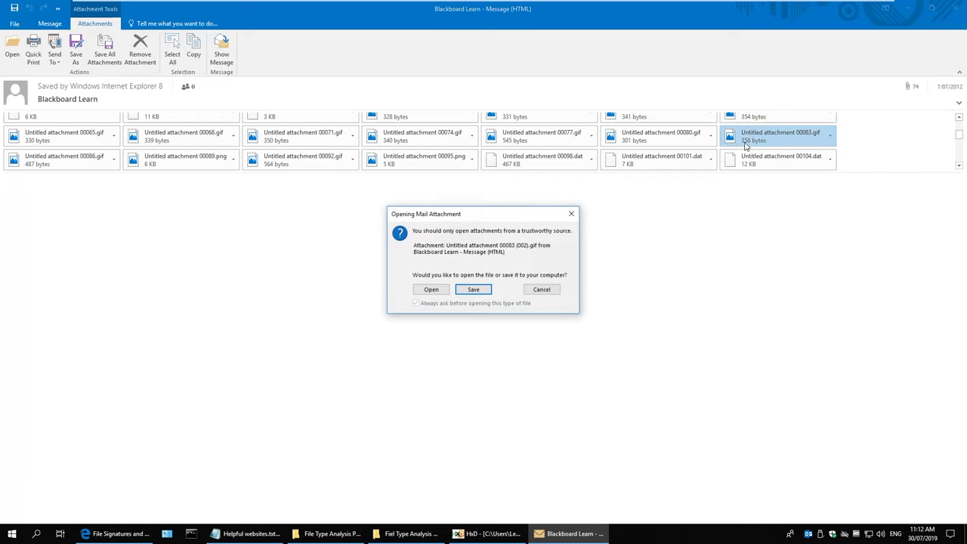
left_click(430, 290)
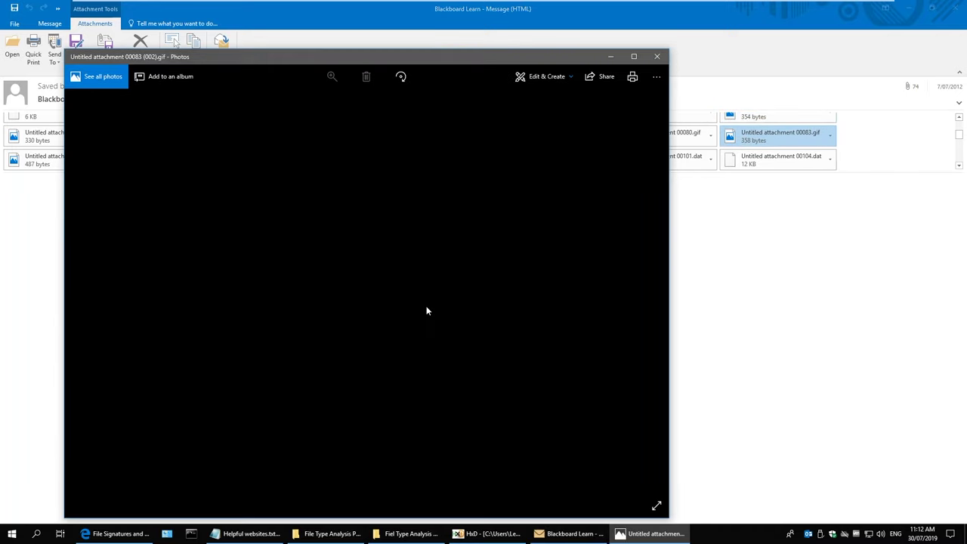
left_click(658, 58)
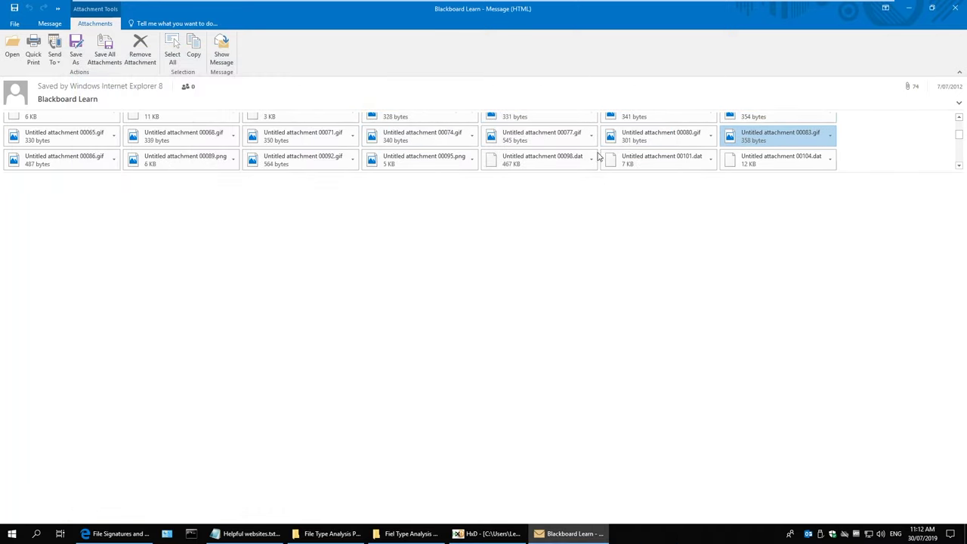
Step: Open Untitled attachment 00011.gif from the start of the attachment list in Photos, and close the viewer
scroll(597, 155, "up", 3)
double_click(421, 122)
left_click(430, 290)
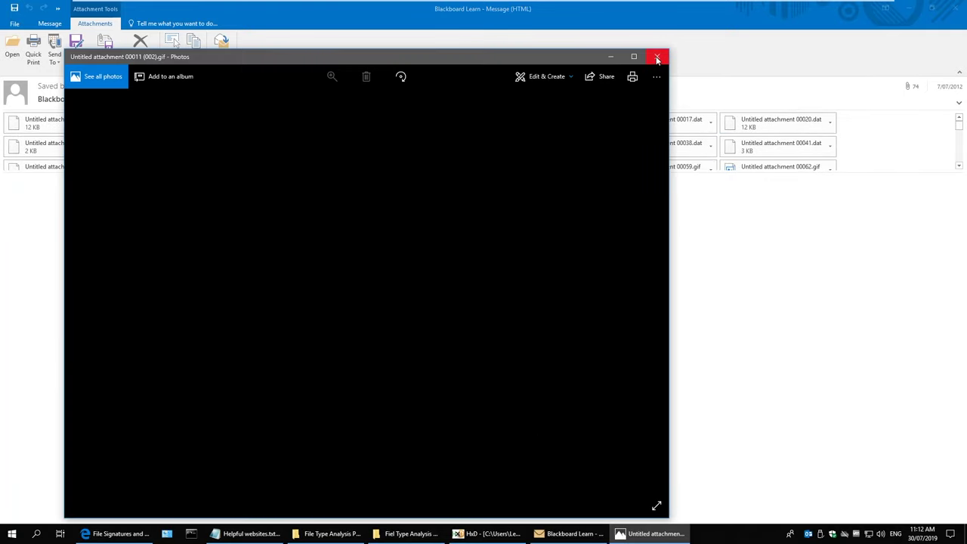
left_click(658, 57)
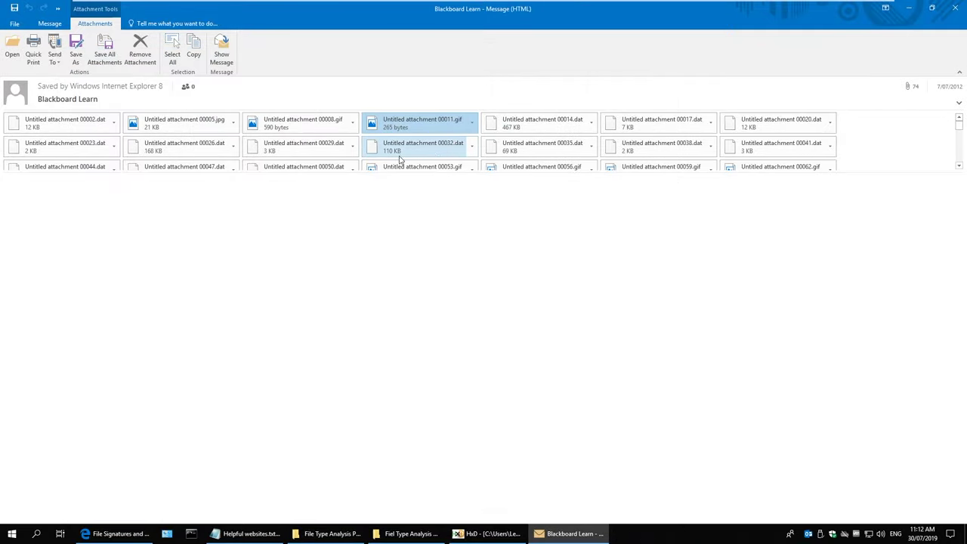
Step: Preview Untitled attachments 00005.jpg, 00008.gif and 00011.gif inside the message window
left_click(161, 129)
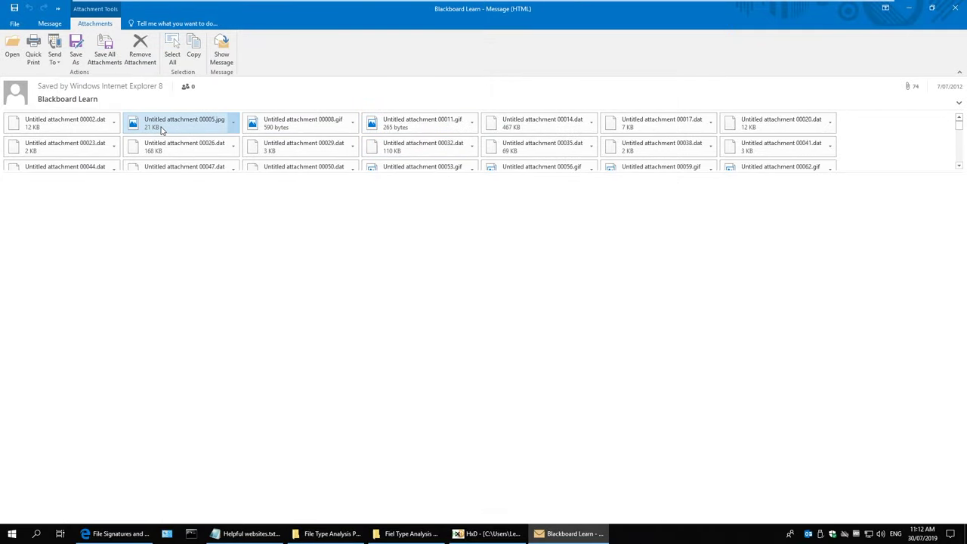
left_click(201, 125)
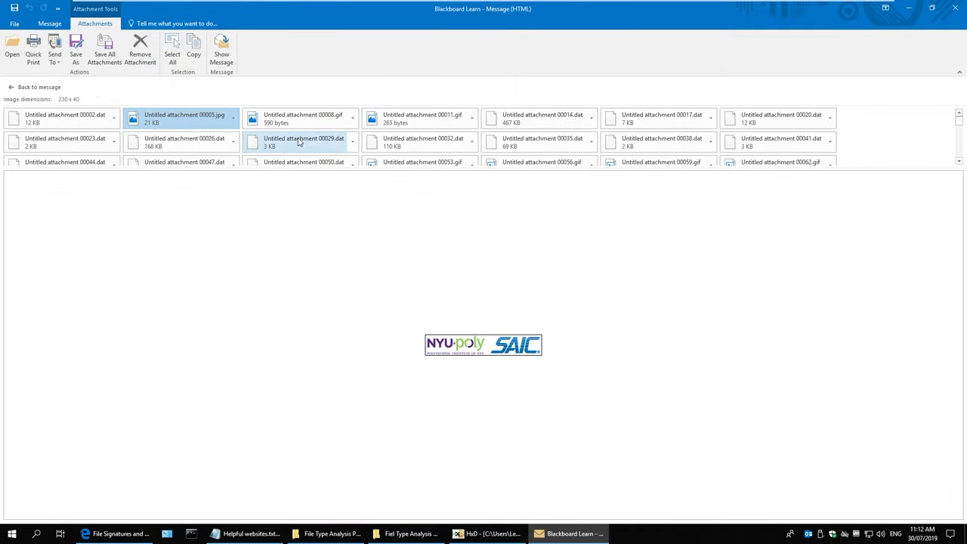
left_click(317, 121)
left_click(433, 114)
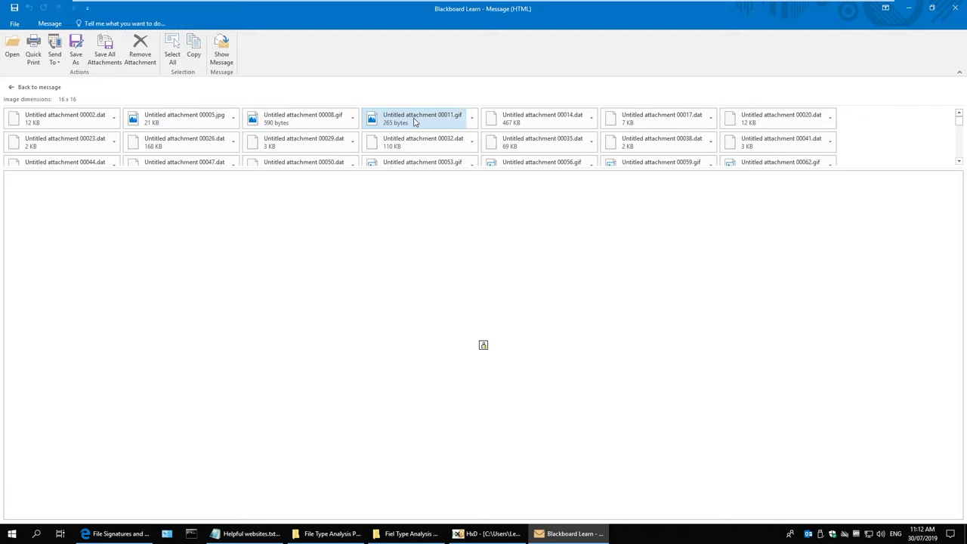
Step: Preview the GIF attachments 00062, 00059, 00083, 00080 and 00077 inside the message window
scroll(700, 146, "down", 2)
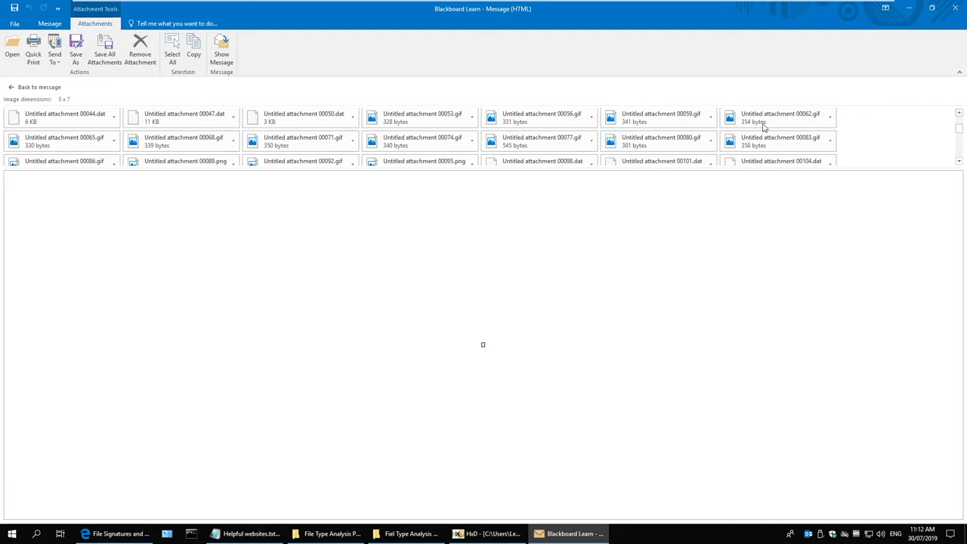
left_click(763, 120)
left_click(641, 123)
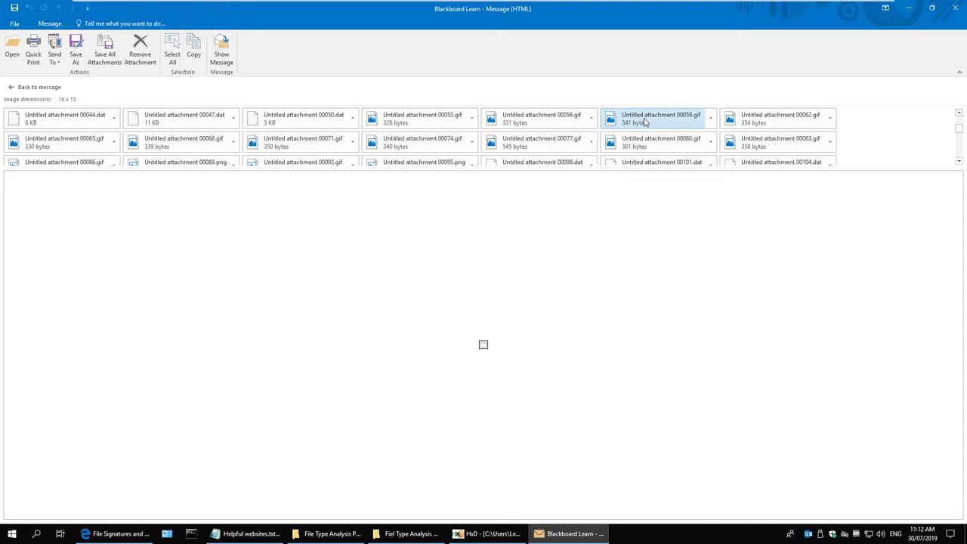
left_click(773, 147)
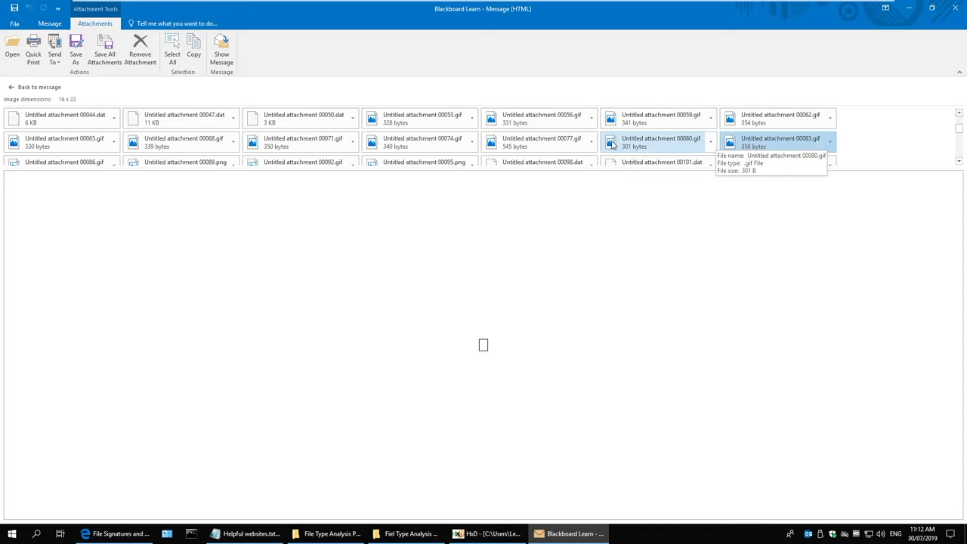
left_click(612, 145)
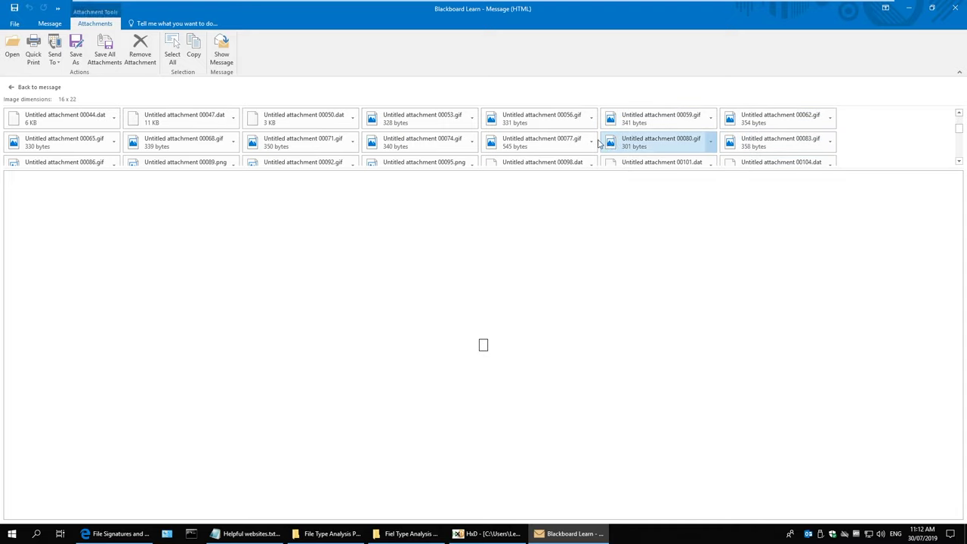
left_click(529, 143)
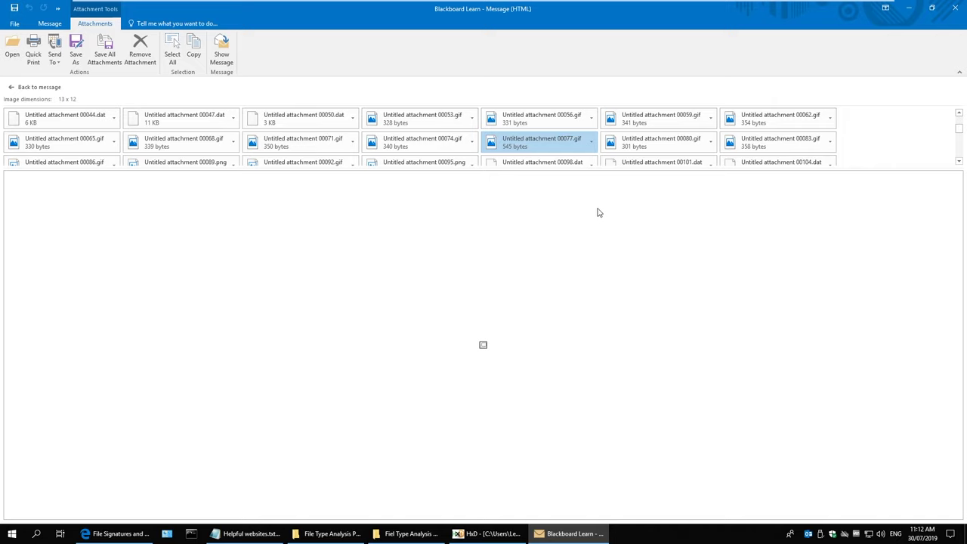
Step: Look through the remaining attachments and preview Untitled attachments 00095.png and 00092.gif
scroll(311, 156, "down", 3)
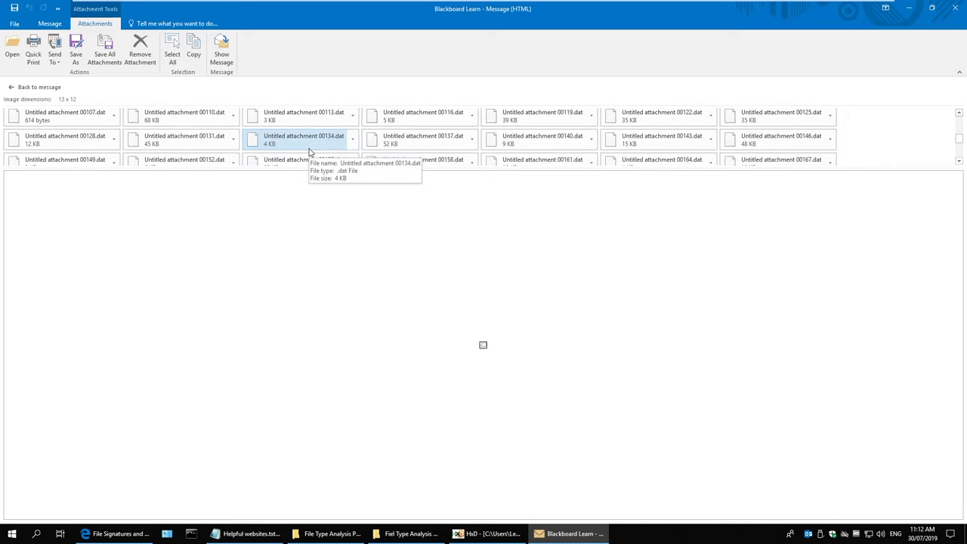
scroll(306, 151, "down", 3)
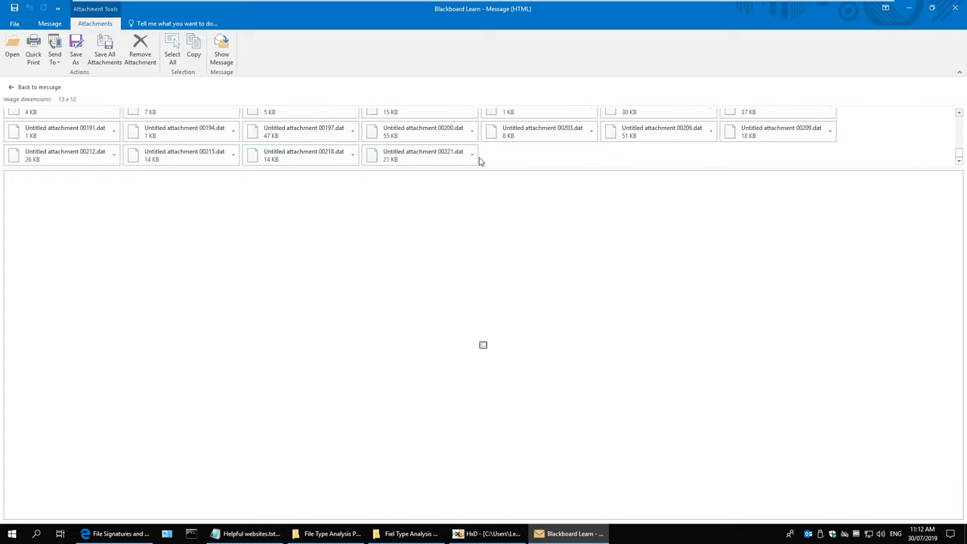
scroll(479, 159, "up", 5)
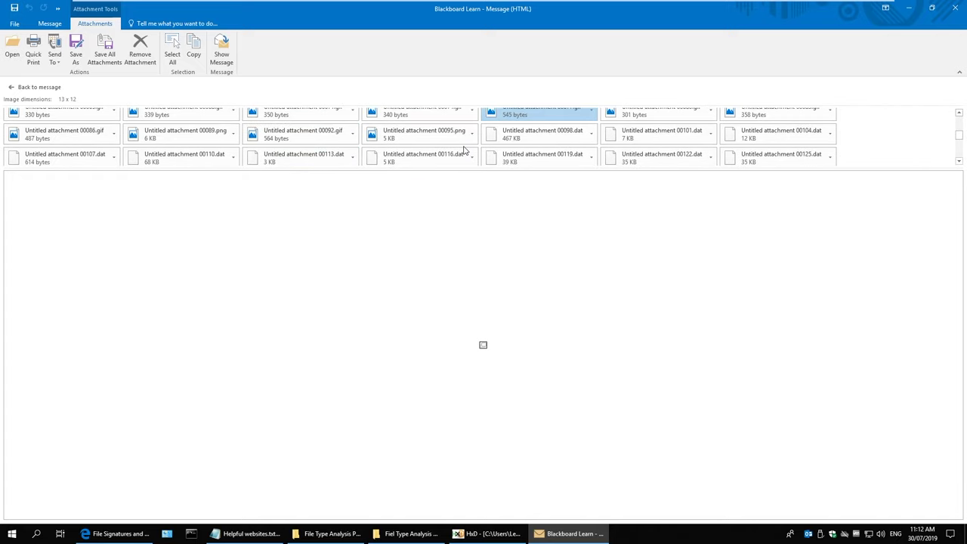
left_click(414, 142)
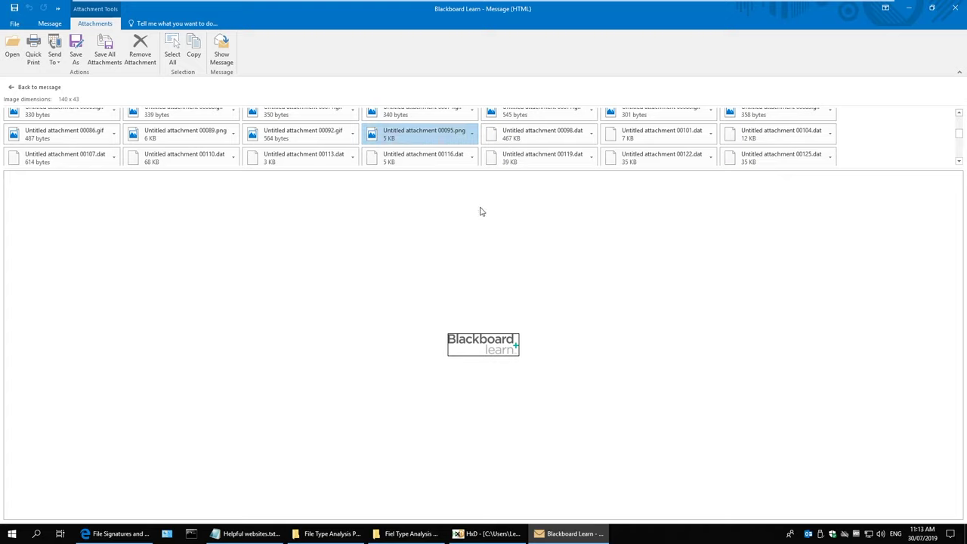
left_click(302, 136)
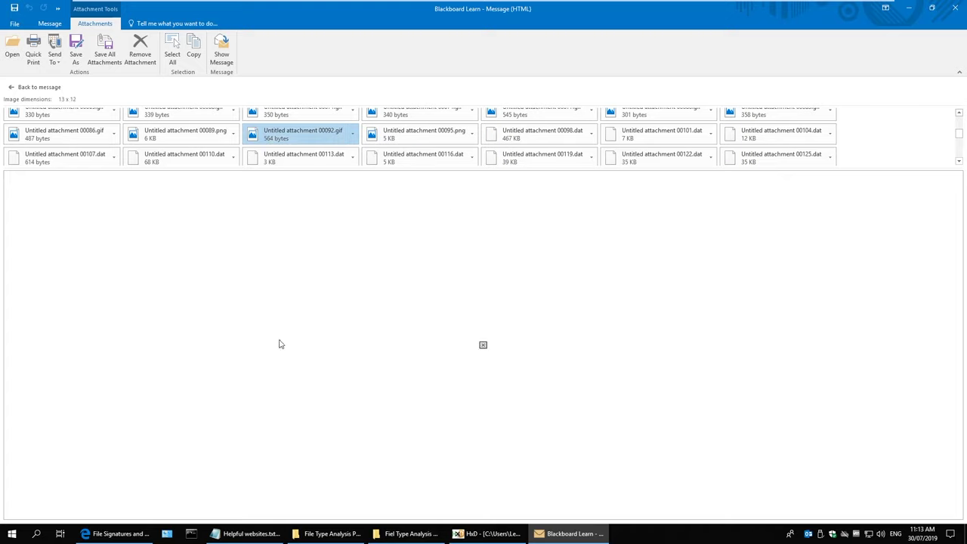
Step: Preview Untitled attachments 00089.png and 00086.gif, and check the rest of the attachment list
left_click(12, 533)
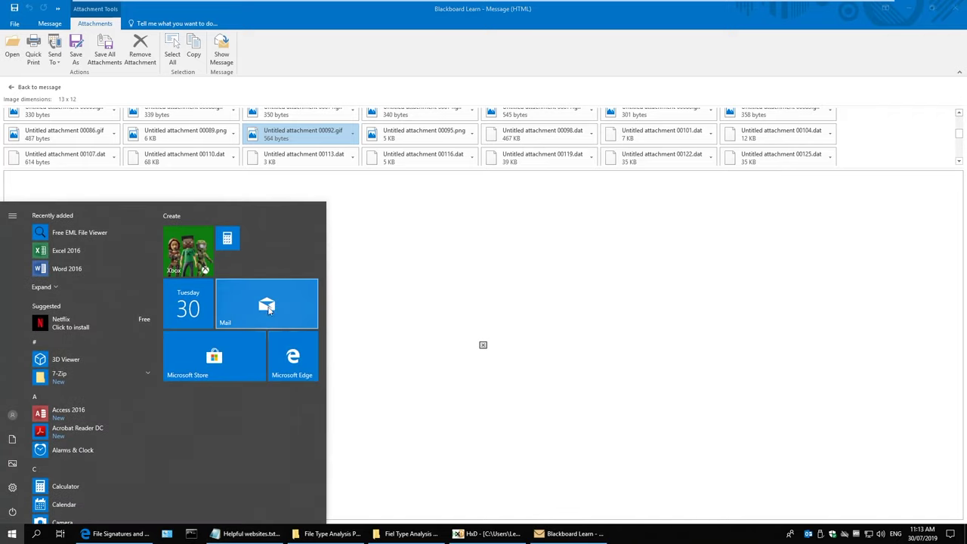
left_click(356, 20)
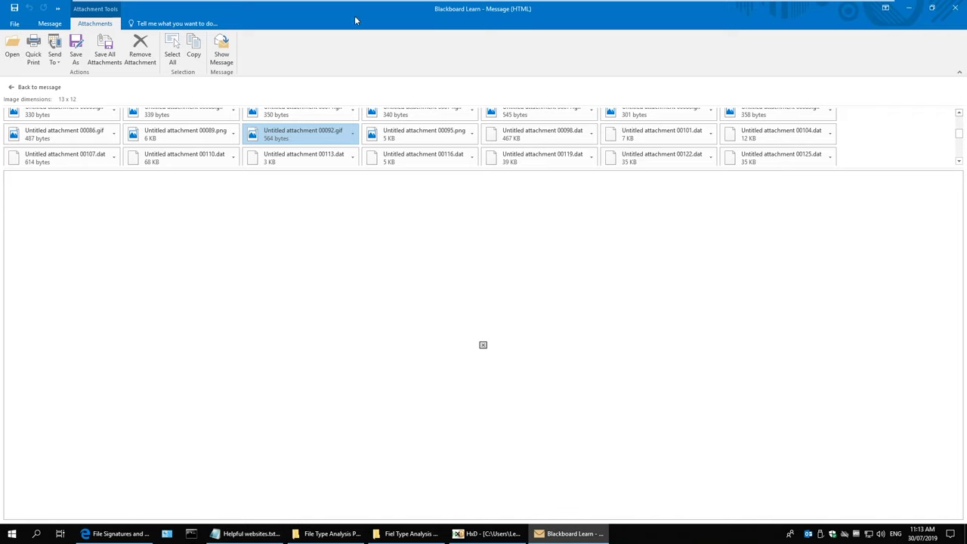
left_click(153, 136)
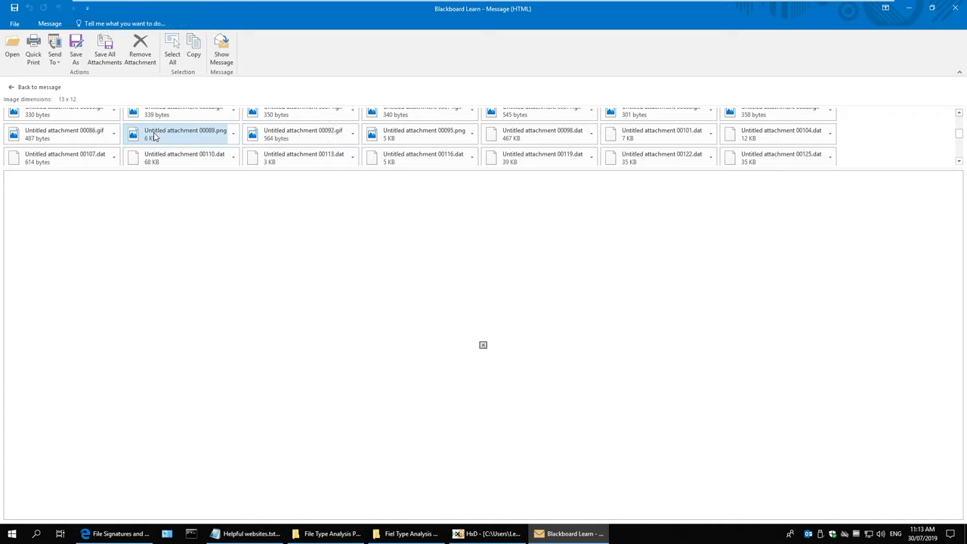
left_click(59, 140)
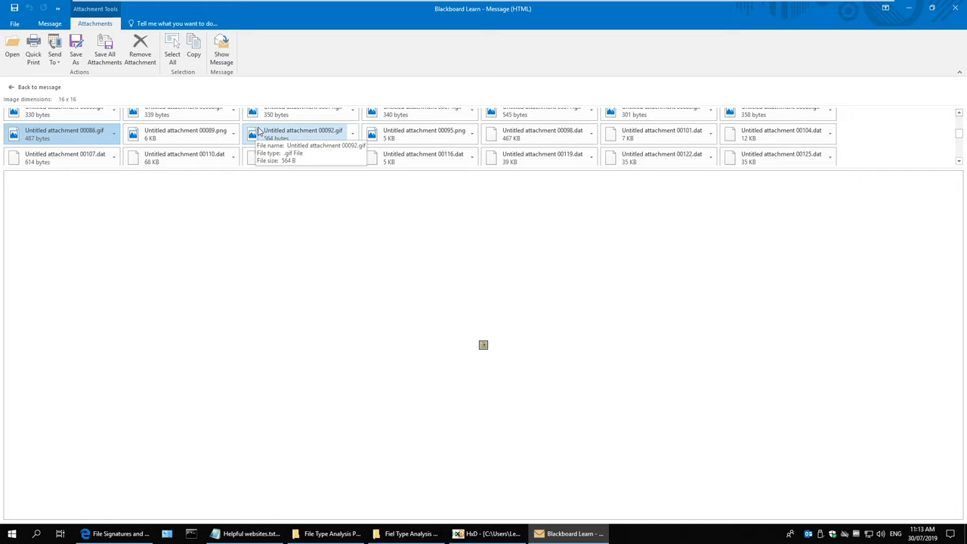
scroll(604, 136, "up", 3)
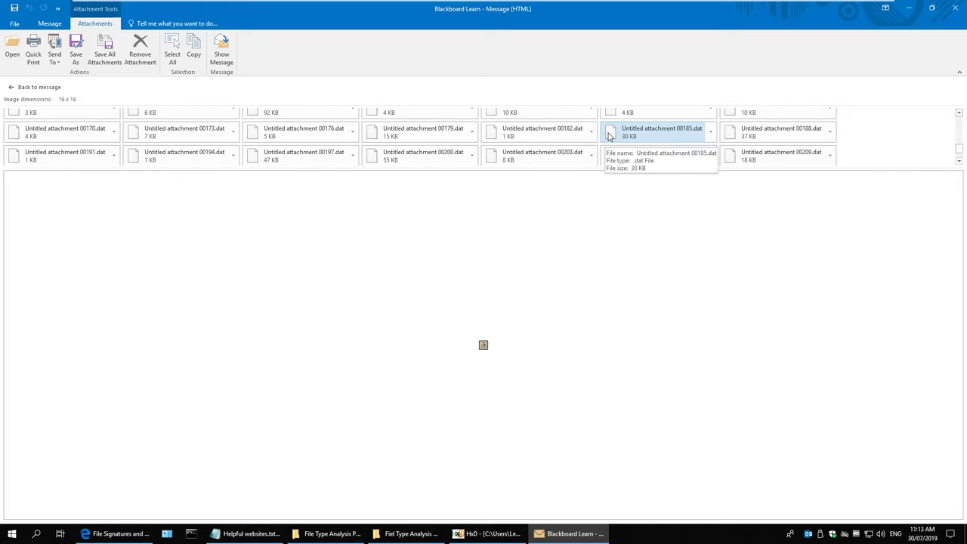
Step: Close the Outlook message and launch Free EML File Viewer from the desktop, allowing it to make changes to the device
left_click(963, 7)
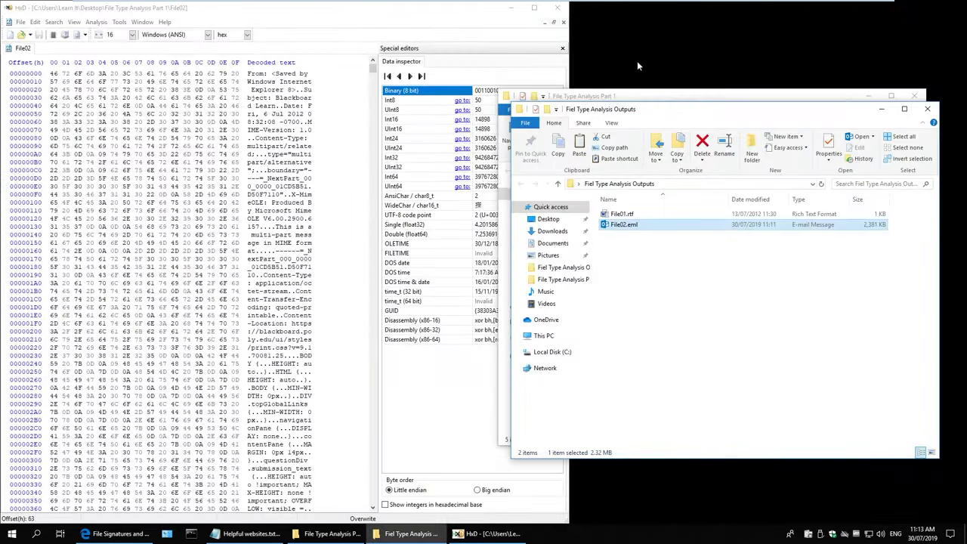
left_click(510, 8)
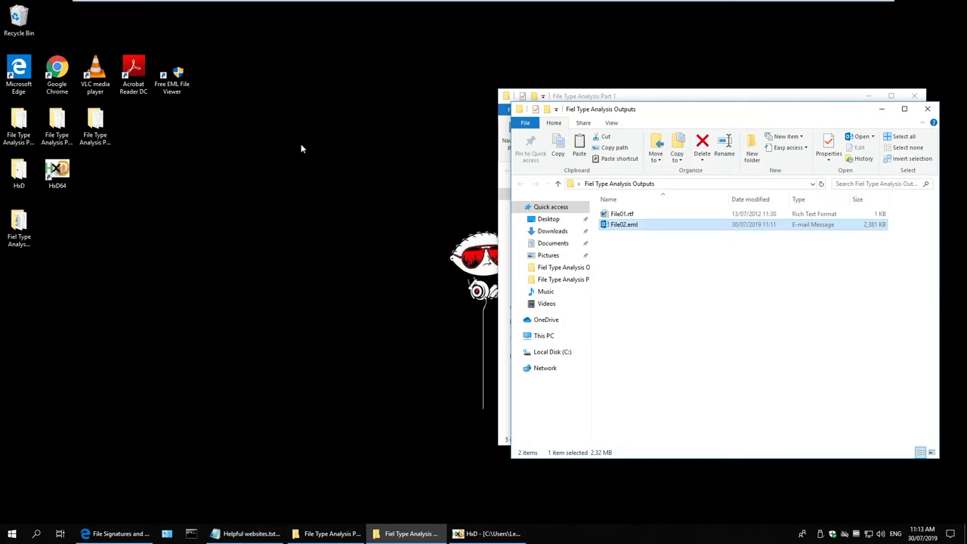
left_click(164, 76)
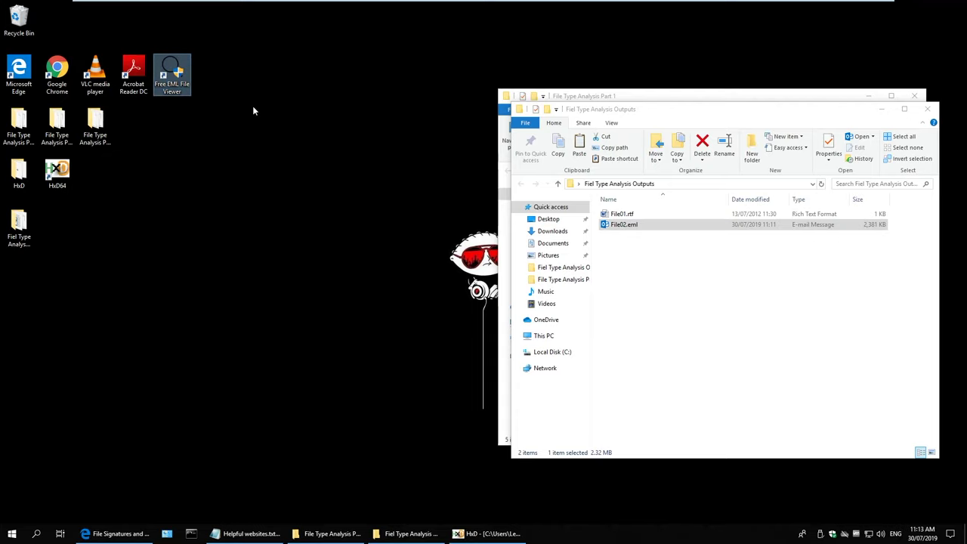
left_click(206, 117)
double_click(170, 75)
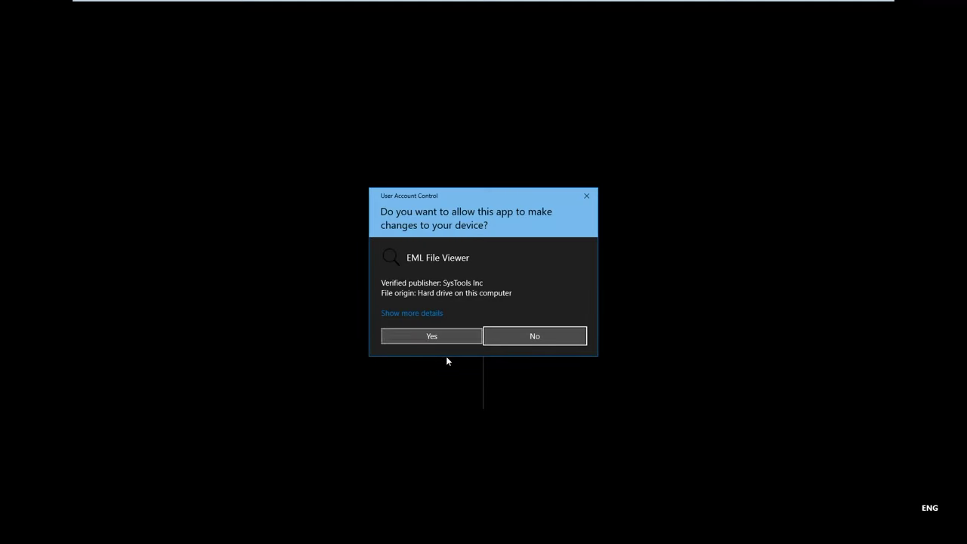
left_click(435, 337)
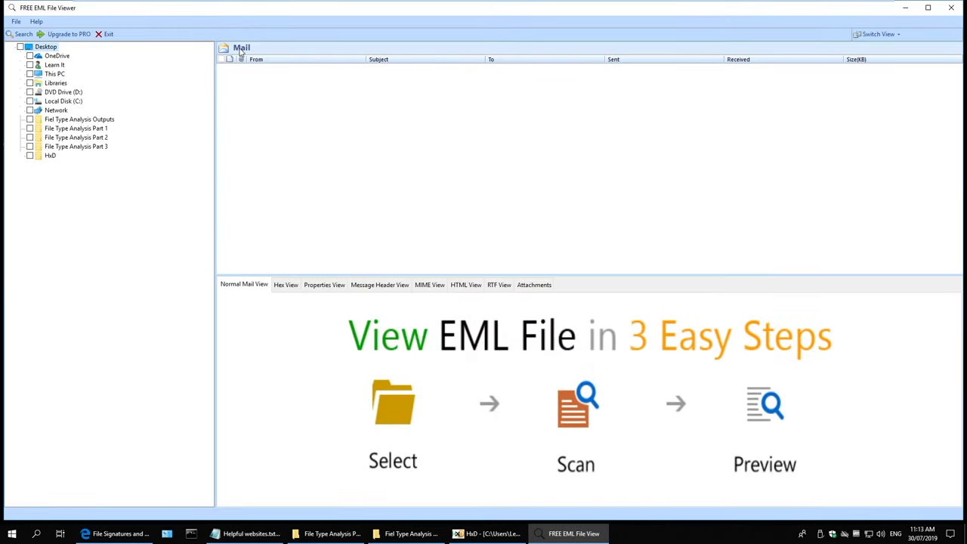
Step: Load the Fiel Type Analysis Outputs folder in the viewer and examine the Blackboard Learn email's hex view through to its end
left_click(104, 120)
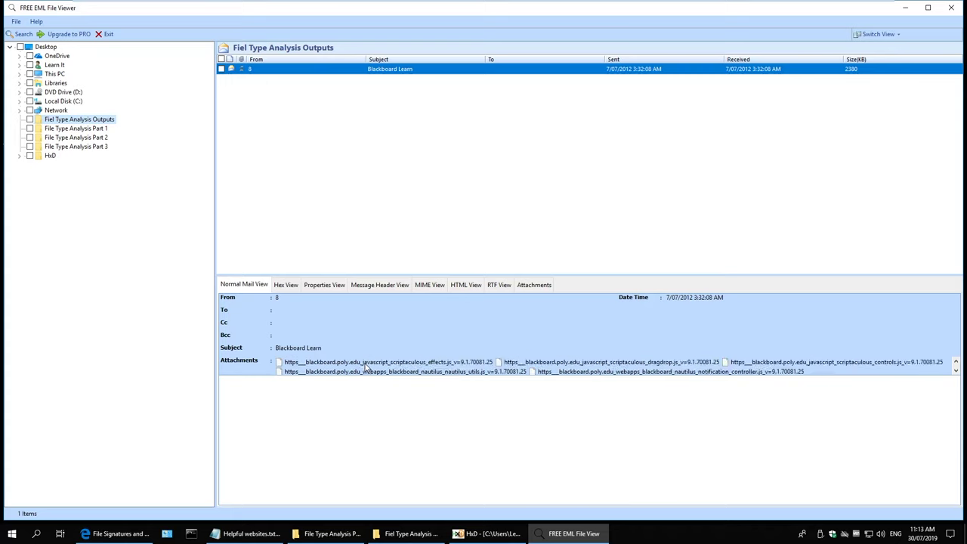
left_click(287, 287)
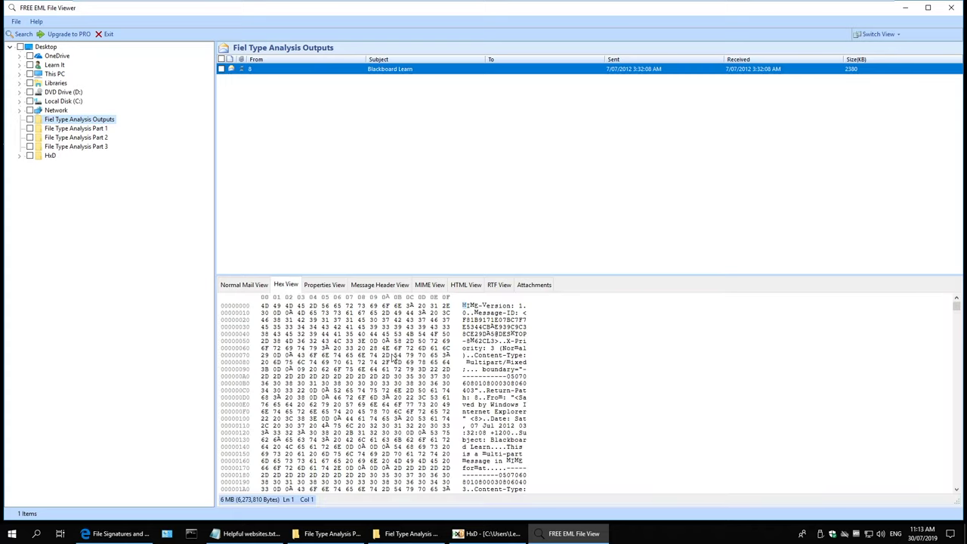
scroll(448, 349, "down", 5)
left_click_drag(955, 314, 957, 481)
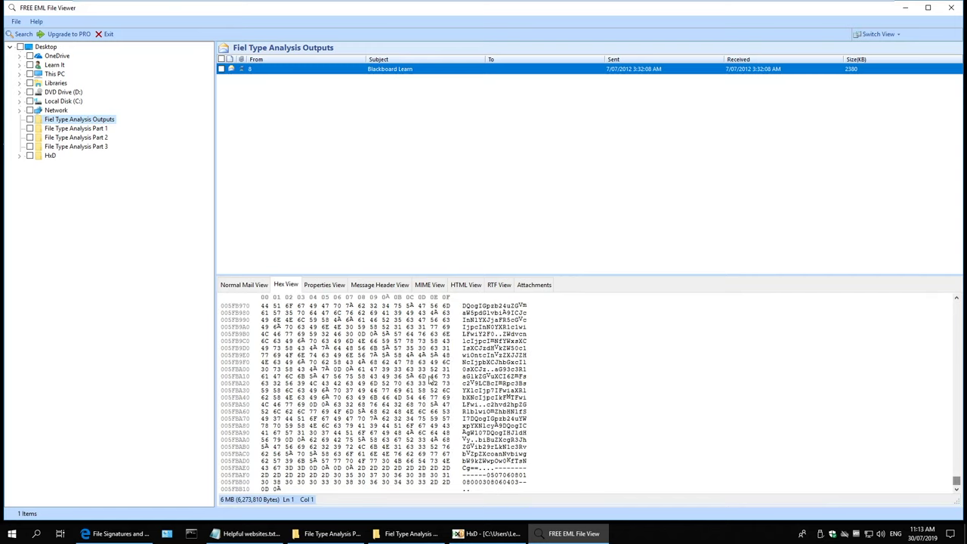
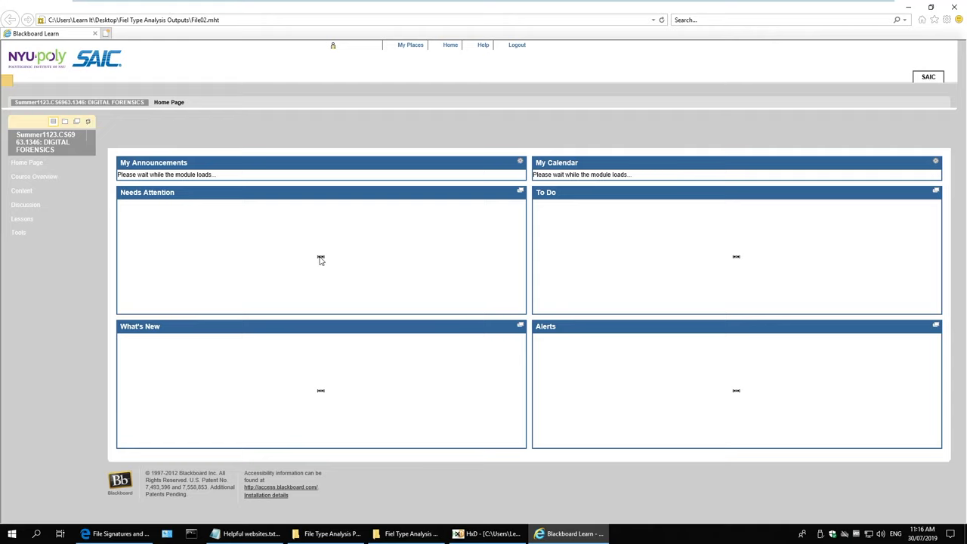
Step: Check the Blackboard Learn page of File02.mht in Internet Explorer and close the browser
left_click(368, 323)
left_click(955, 9)
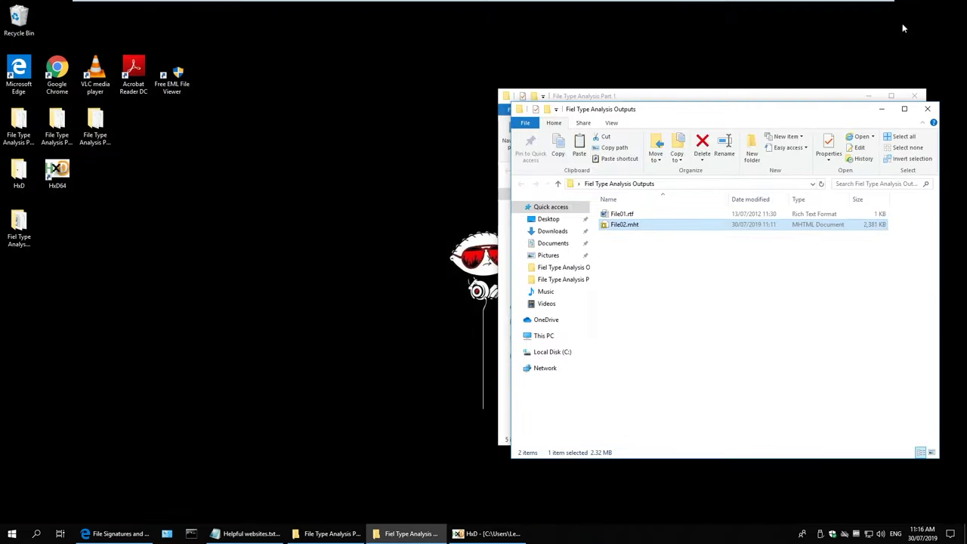
Step: Spread out the two folder windows and copy File03 from File Type Analysis Part 1 into Fiel Type Analysis Outputs
left_click_drag(718, 106, 715, 144)
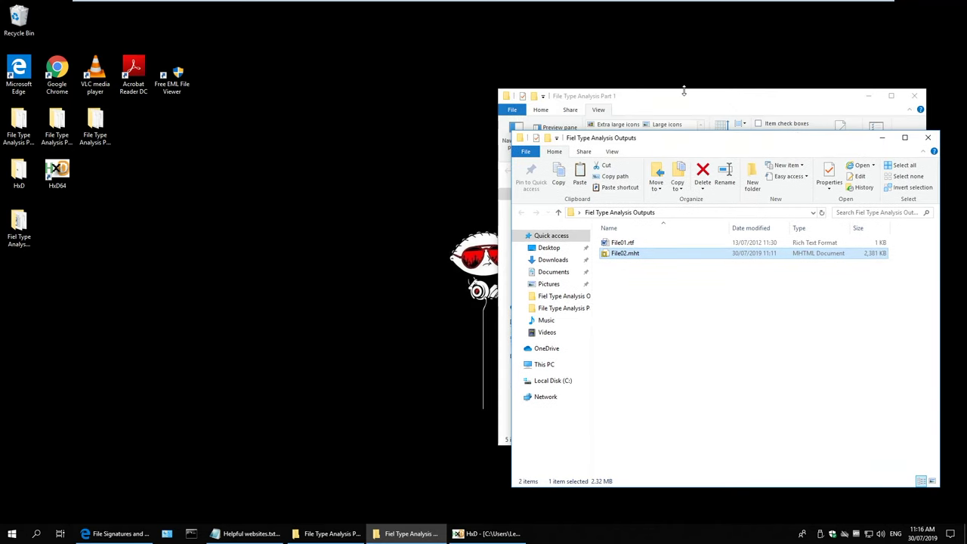
left_click_drag(682, 96, 385, 86)
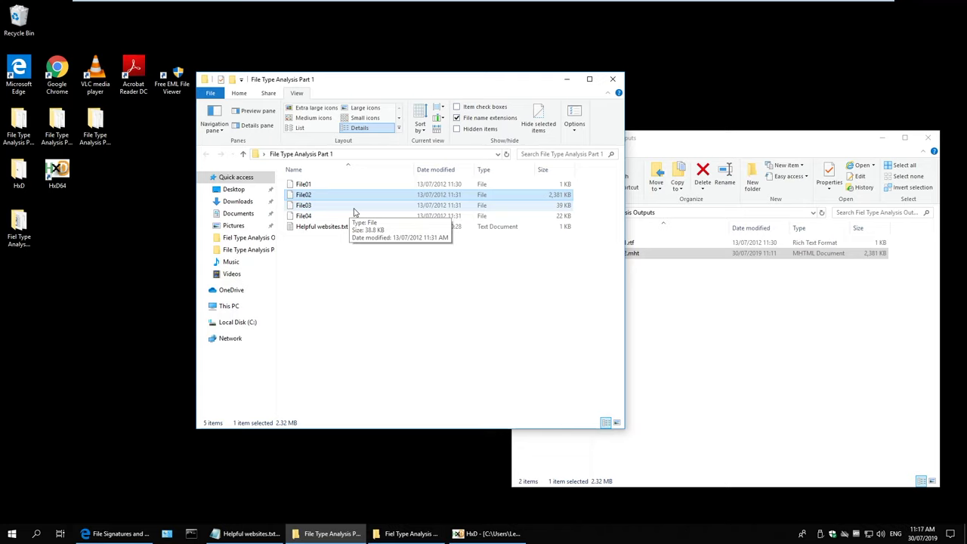
left_click(304, 208)
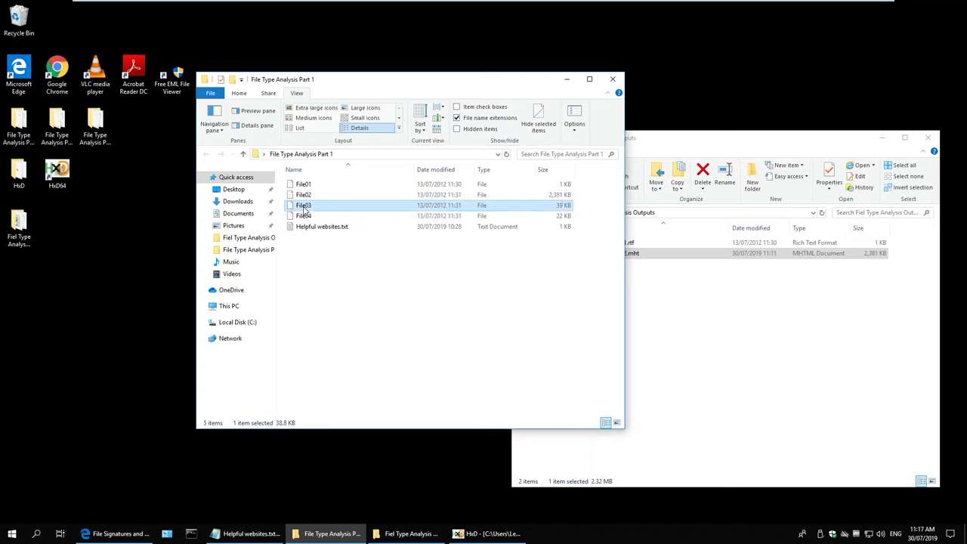
left_click(687, 384)
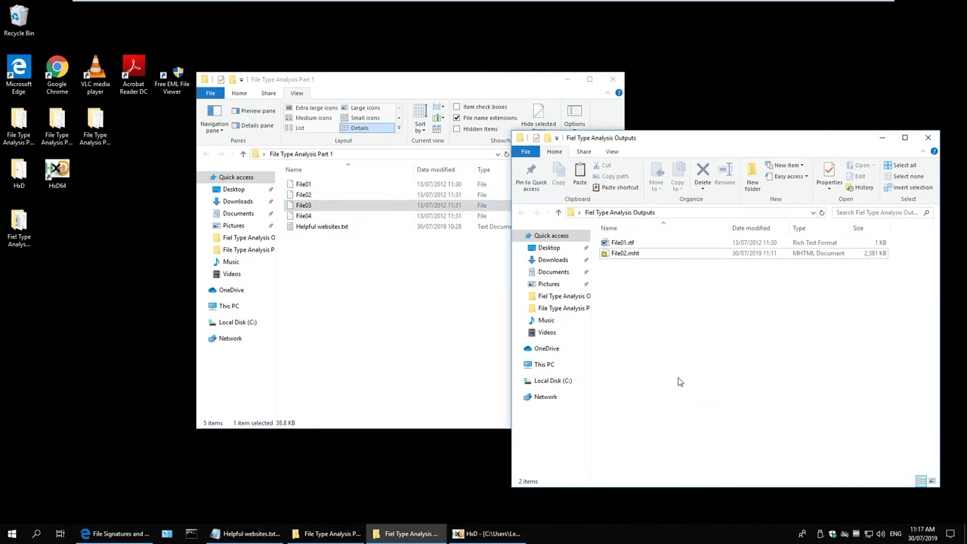
key("ctrl+v")
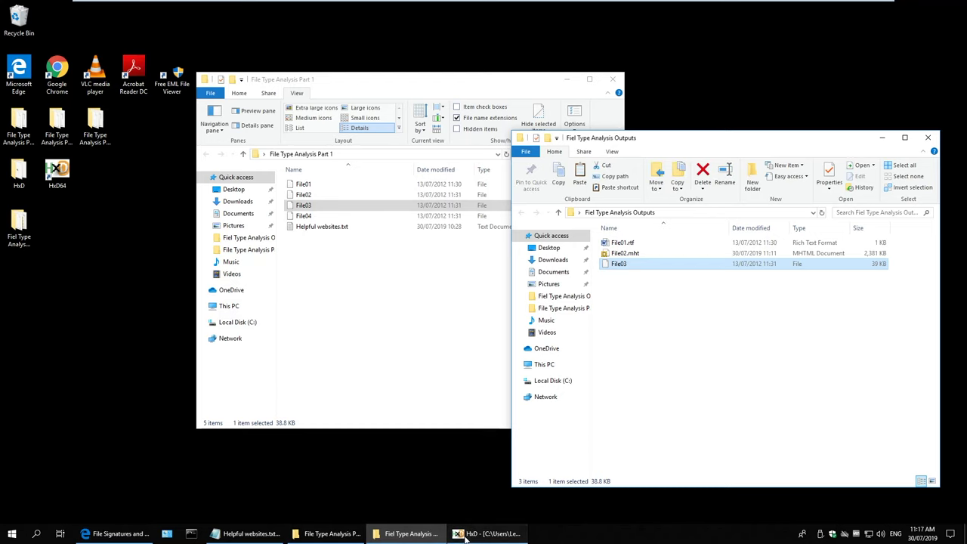
Step: Open the copied File03 in HxD in place of File02 and copy its first 13 bytes, 3C through 6D
left_click(467, 534)
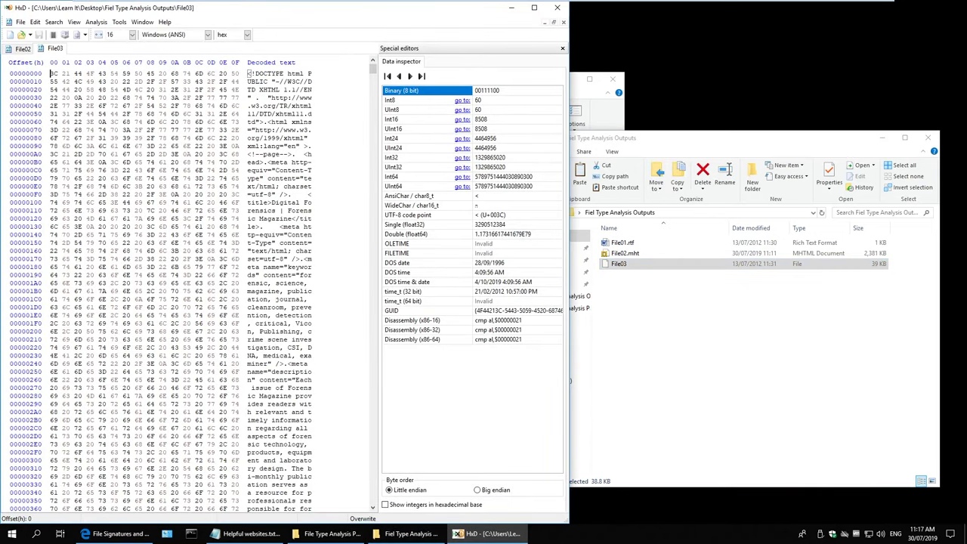
middle_click(22, 48)
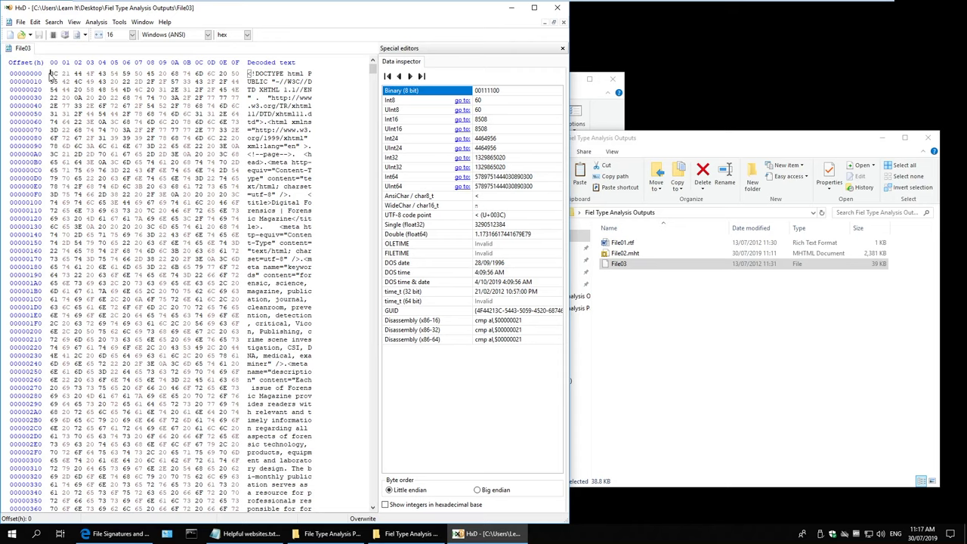
key("shift+Right")
key("shift+Right")
key("shift+Right")
key("shift+Right")
key("shift+Right")
key("shift+Right")
key("shift+Right")
key("shift+Right")
key("shift+Right")
key("shift+Right")
key("shift+Right")
key("shift+Right")
key("shift+Right")
key("ctrl+c")
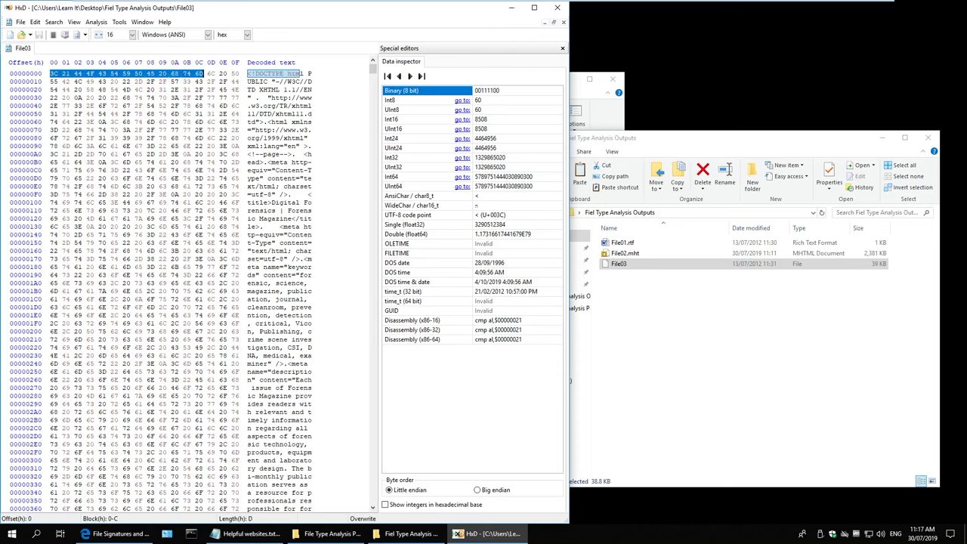
Step: Search the File Signatures page for the copied bytes, shorten the search to 3C 21, and go to the second match
left_click(117, 533)
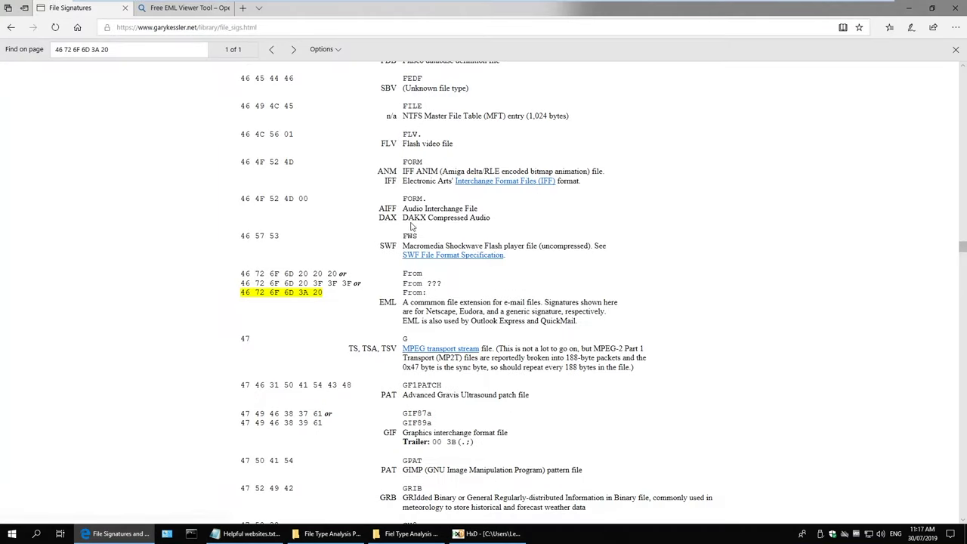
key("ctrl+f")
key("ctrl+a")
key("ctrl+v")
key("BackSpace")
key("BackSpace")
key("BackSpace")
key("BackSpace")
key("BackSpace")
key("BackSpace")
key("BackSpace")
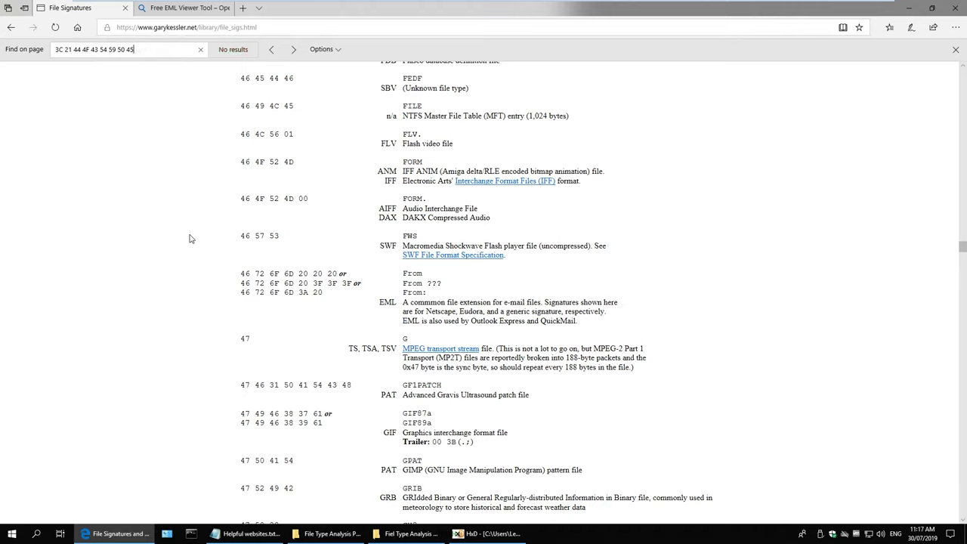
key("BackSpace")
key("BackSpace")
key("BackSpace")
key("BackSpace")
key("BackSpace")
key("BackSpace")
key("BackSpace")
key("BackSpace")
key("BackSpace")
key("BackSpace")
key("BackSpace")
key("BackSpace")
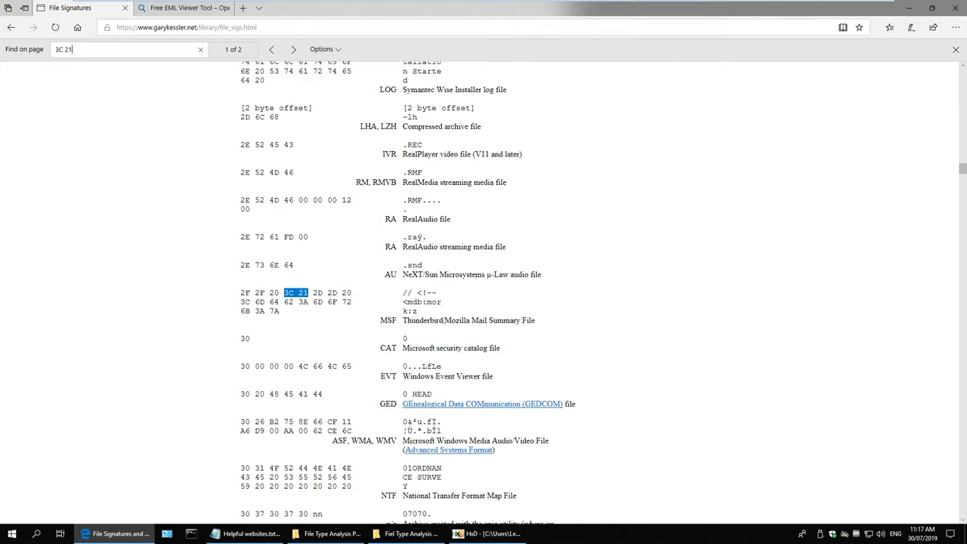
left_click_drag(285, 293, 312, 293)
left_click(272, 49)
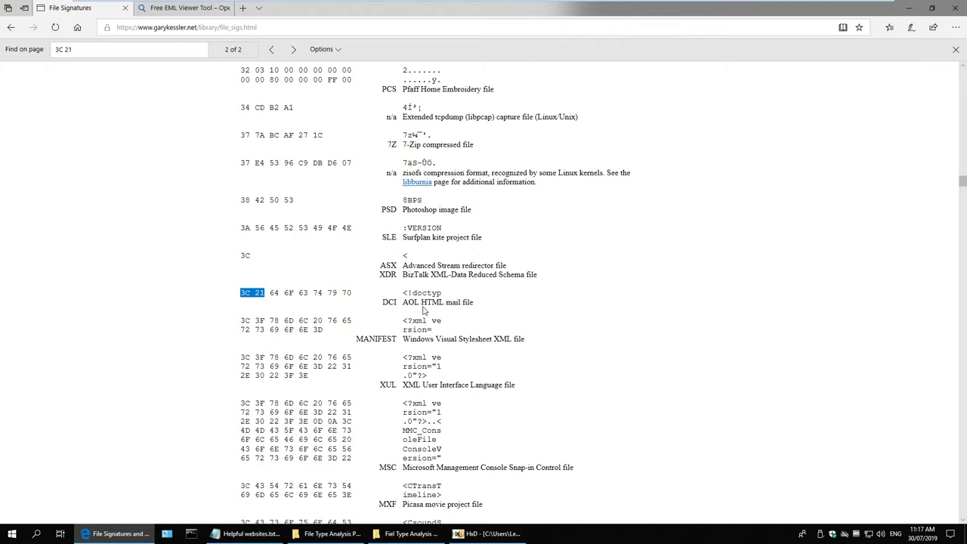
Step: Compare the 3C 21 <!doctyp signature entry with File03's header in the hex editor, and minimize the browser
left_click(240, 297)
left_click_drag(401, 296, 442, 295)
left_click_drag(406, 9, 557, 42)
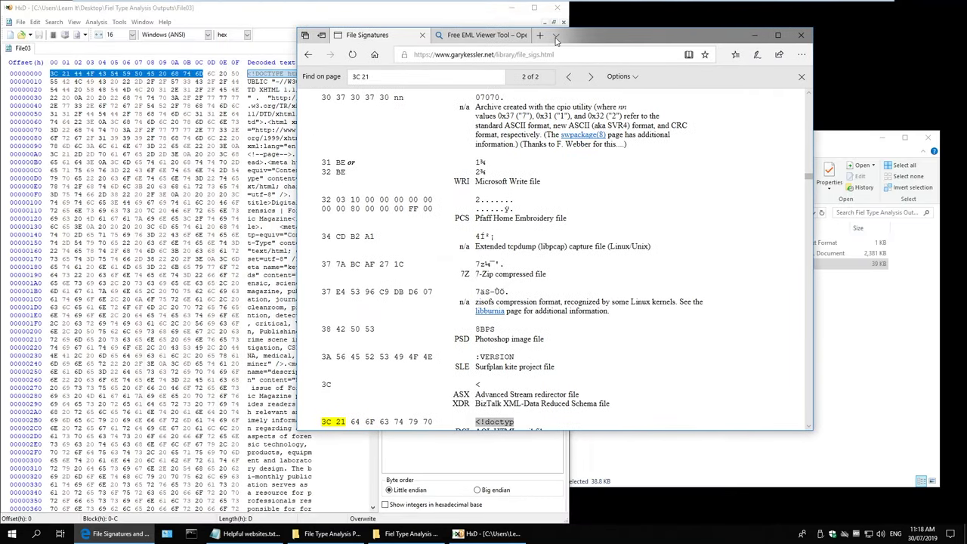
left_click_drag(464, 35, 512, 34)
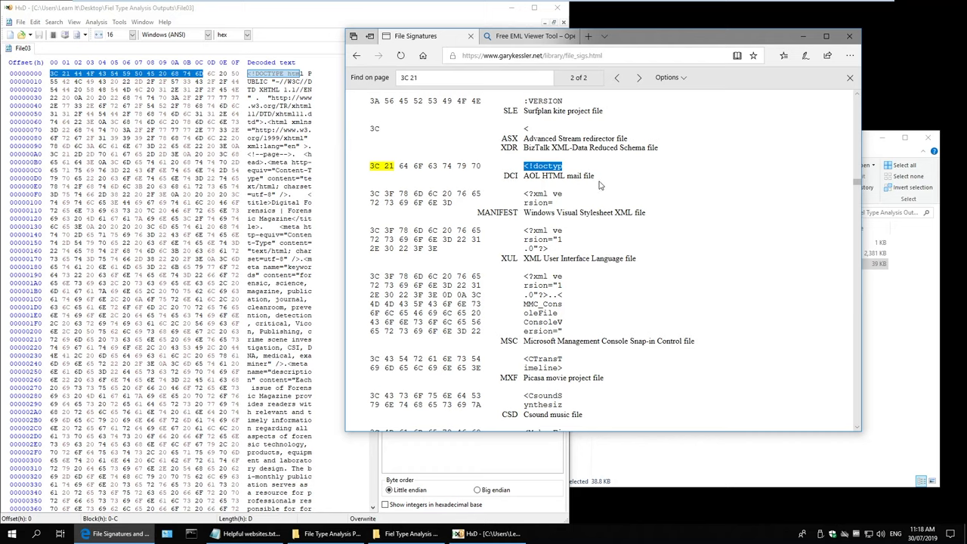
left_click(574, 175)
left_click(803, 38)
Step: Duplicate File03 within the Fiel Type Analysis Outputs folder and rename the original File03.dci
left_click(621, 264)
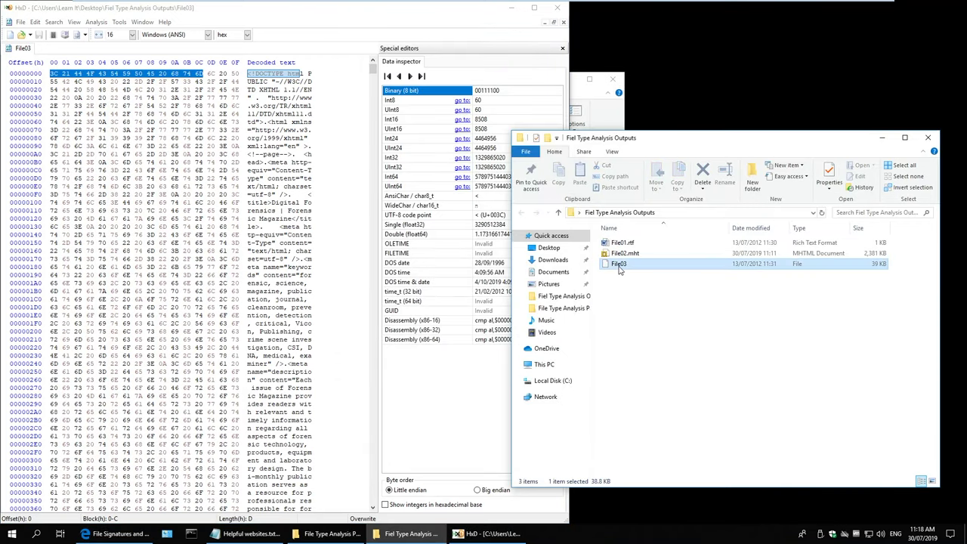
key("ctrl+c")
key("ctrl+v")
left_click(621, 263)
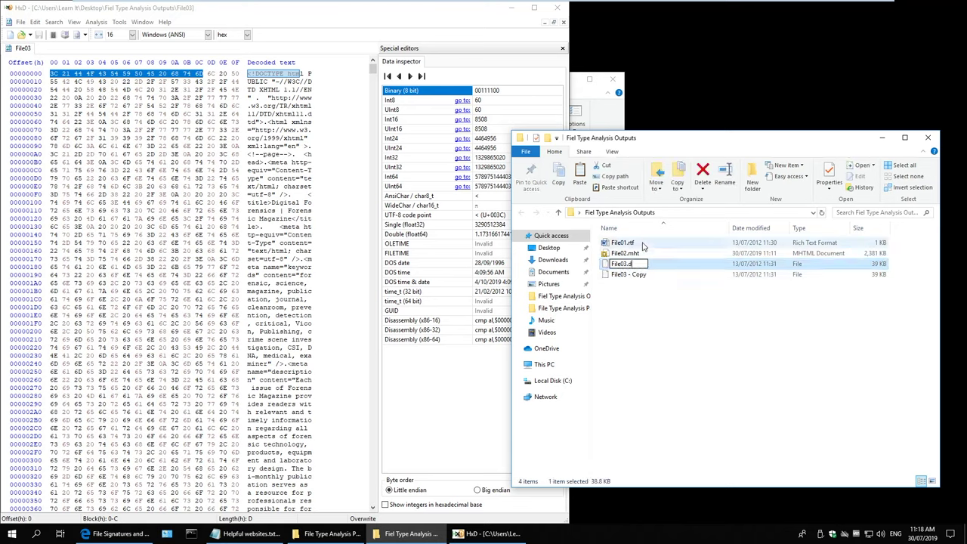
type(".dci")
key("Return")
Step: Rename the duplicate of File03 as File03.html
left_click(635, 274)
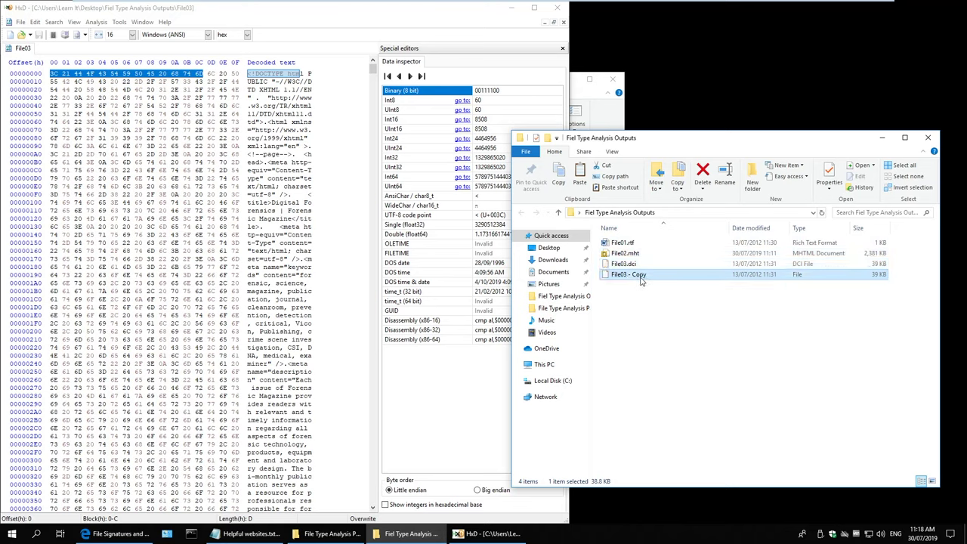
left_click(635, 275)
left_click(663, 274)
key("BackSpace")
key("BackSpace")
key("BackSpace")
key("BackSpace")
key("BackSpace")
key("BackSpace")
key("BackSpace")
type(".html")
key("Return")
Step: Open File03.html in Internet Explorer and allow its blocked content
key("Return")
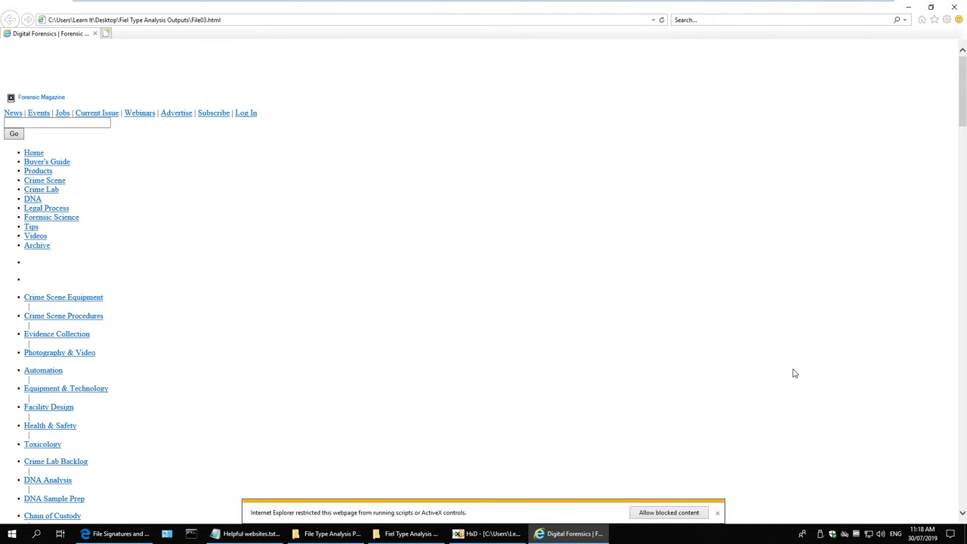
scroll(794, 373, "down", 1)
scroll(793, 373, "up", 1)
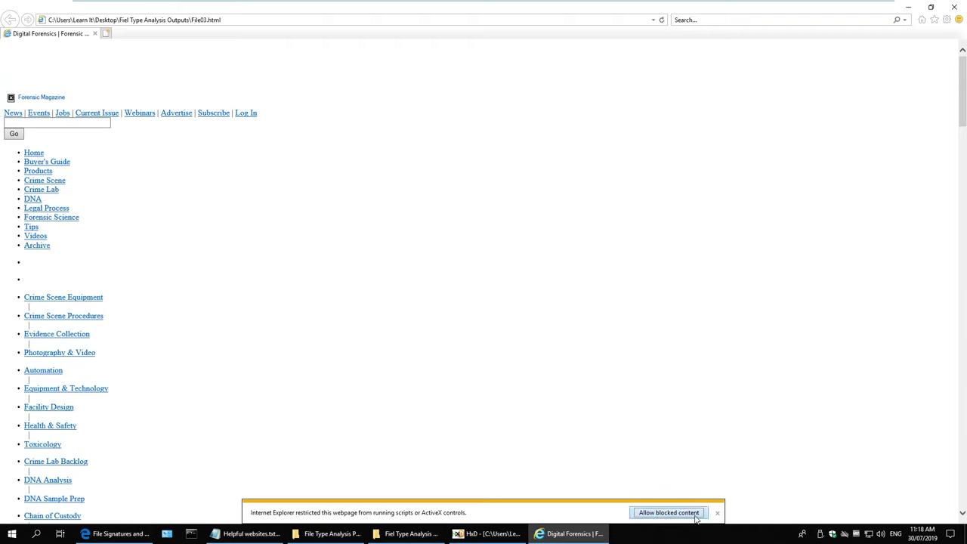
left_click(661, 513)
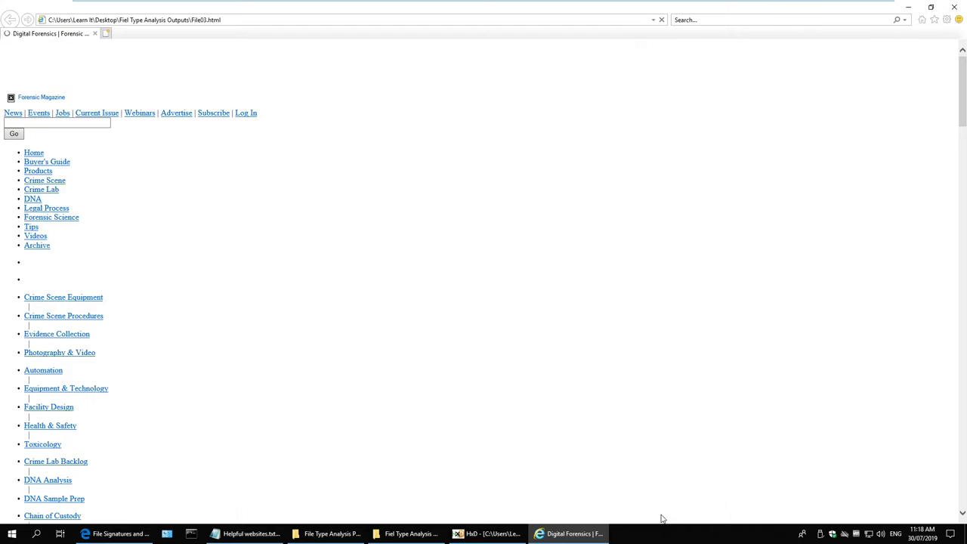
Step: Examine the Forensic Magazine page from top to bottom, selecting all of its content to look for hidden text
left_click_drag(964, 82, 962, 103)
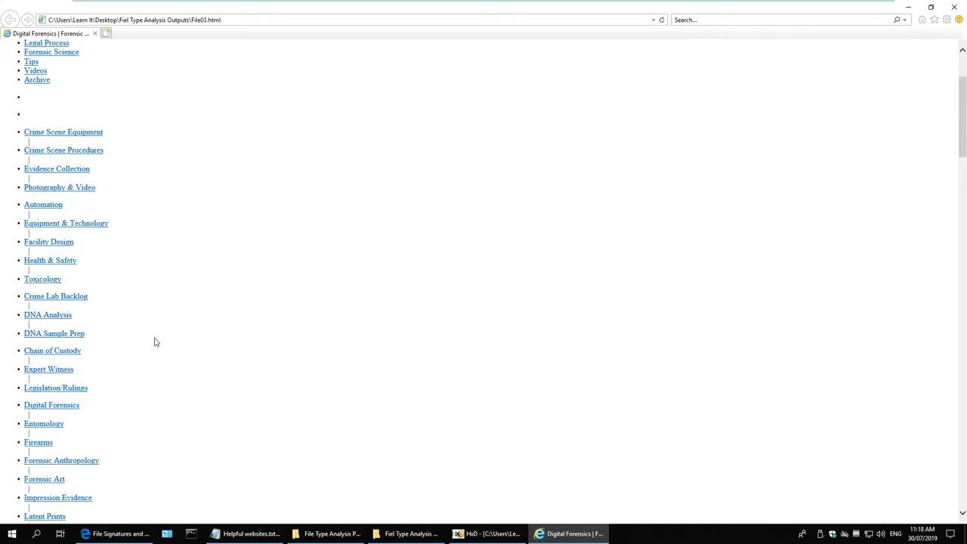
left_click_drag(961, 118, 964, 478)
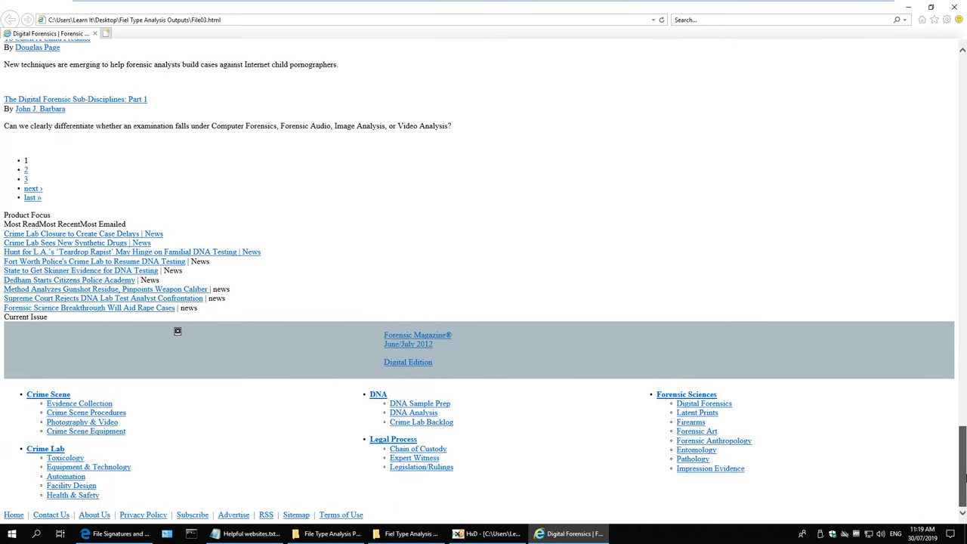
left_click_drag(964, 477, 958, 78)
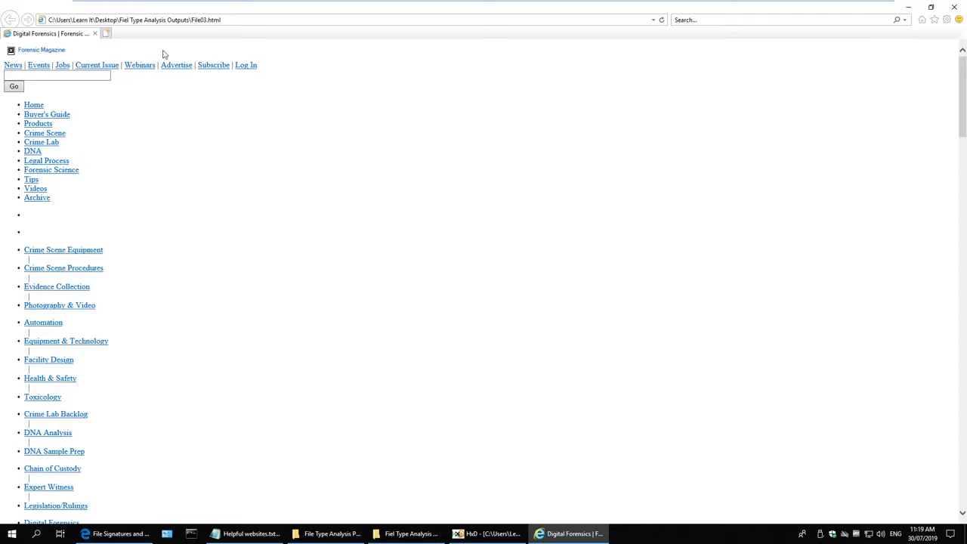
key("ctrl+a")
left_click_drag(965, 108, 964, 503)
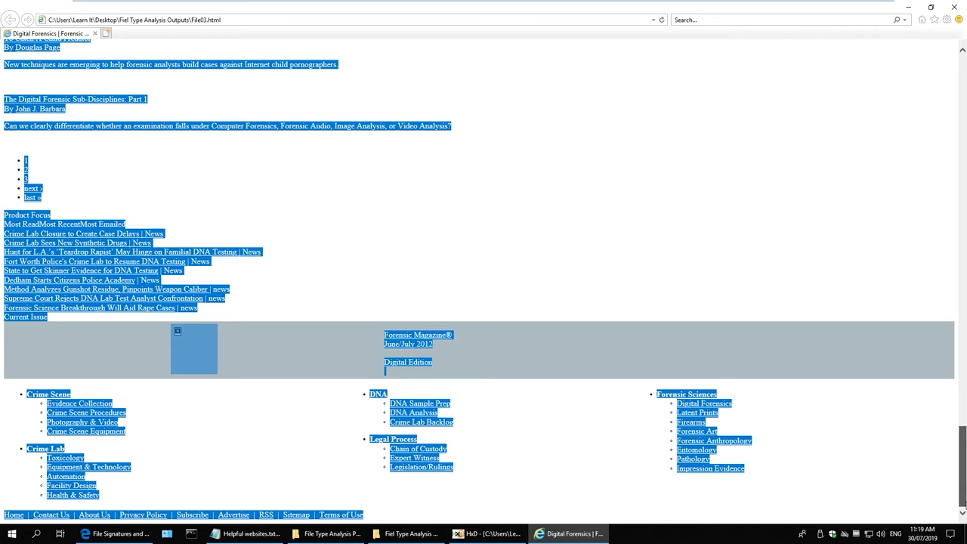
left_click_drag(964, 497, 954, 74)
left_click(612, 130)
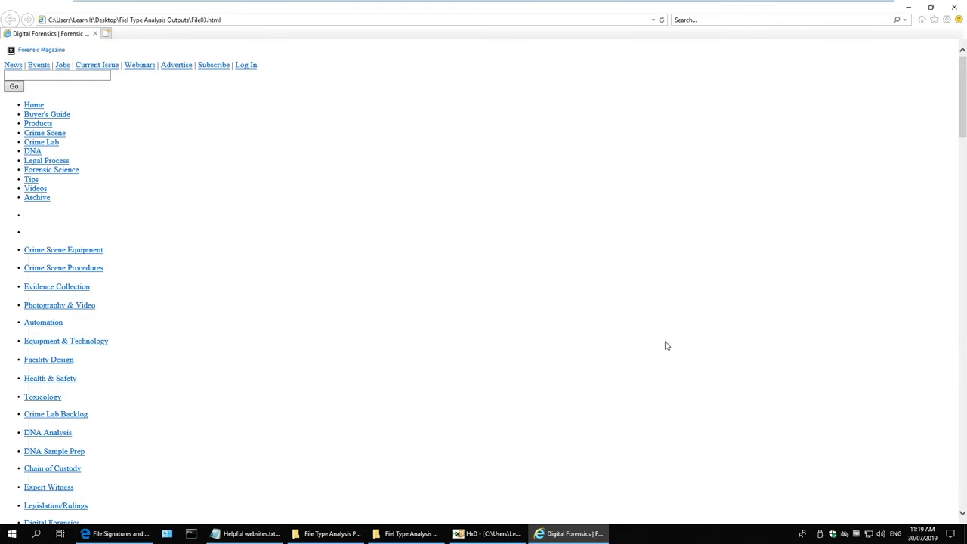
Step: Shrink the Internet Explorer window and load File03.dci into it from the Fiel Type Analysis Outputs folder
mouse_move(596, 529)
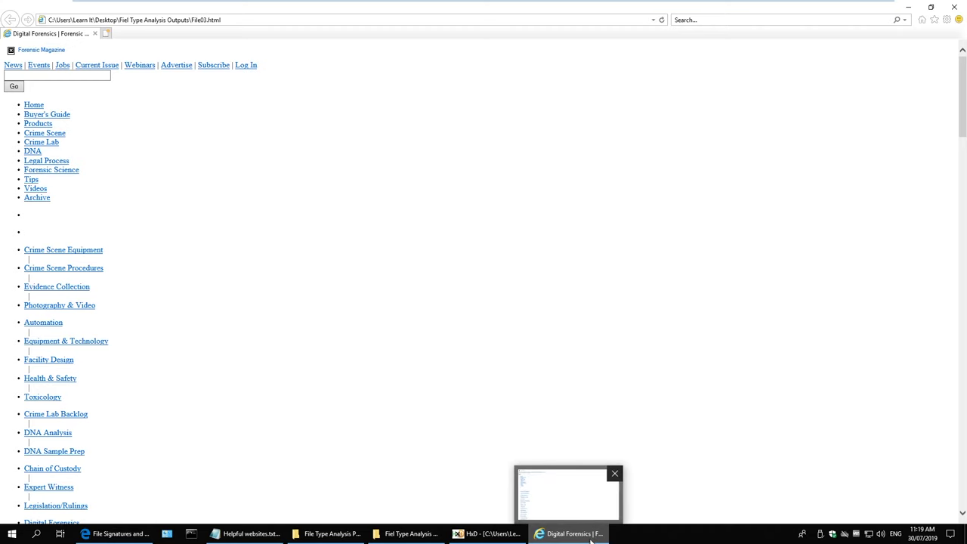
left_click(577, 535)
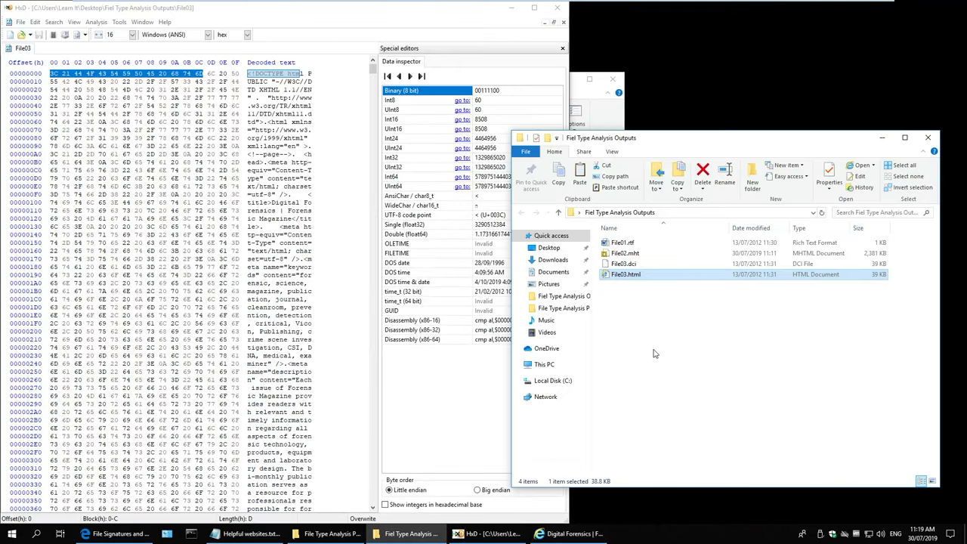
right_click(627, 264)
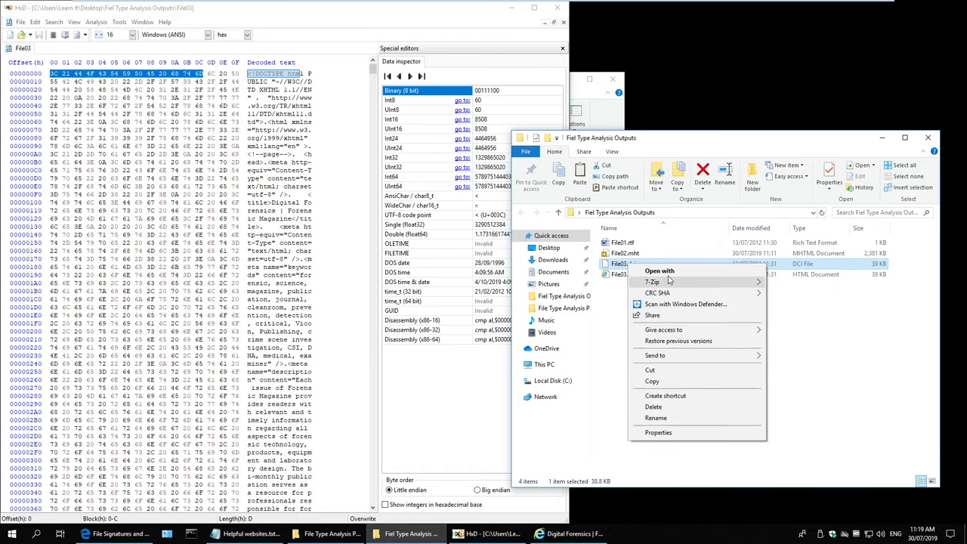
left_click(795, 370)
double_click(626, 274)
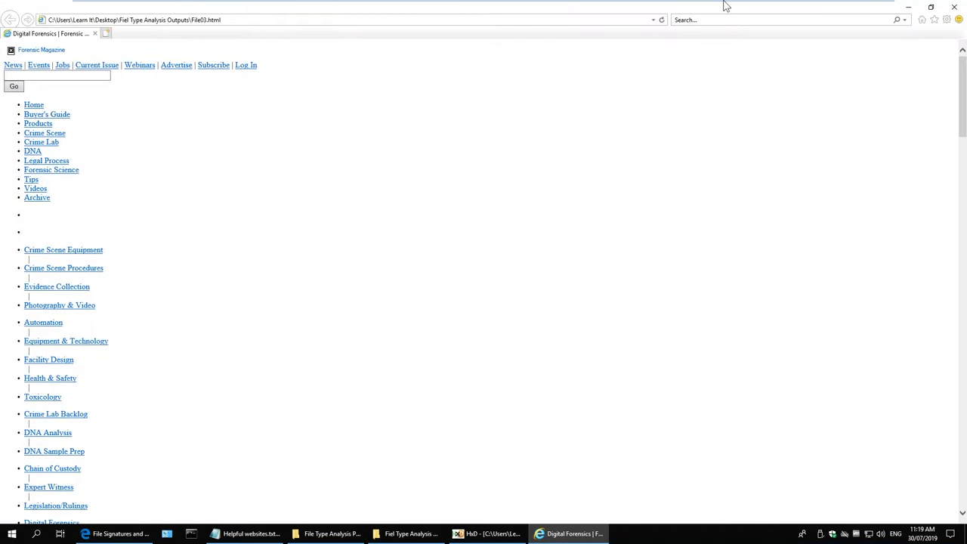
left_click(931, 7)
left_click_drag(625, 264, 359, 224)
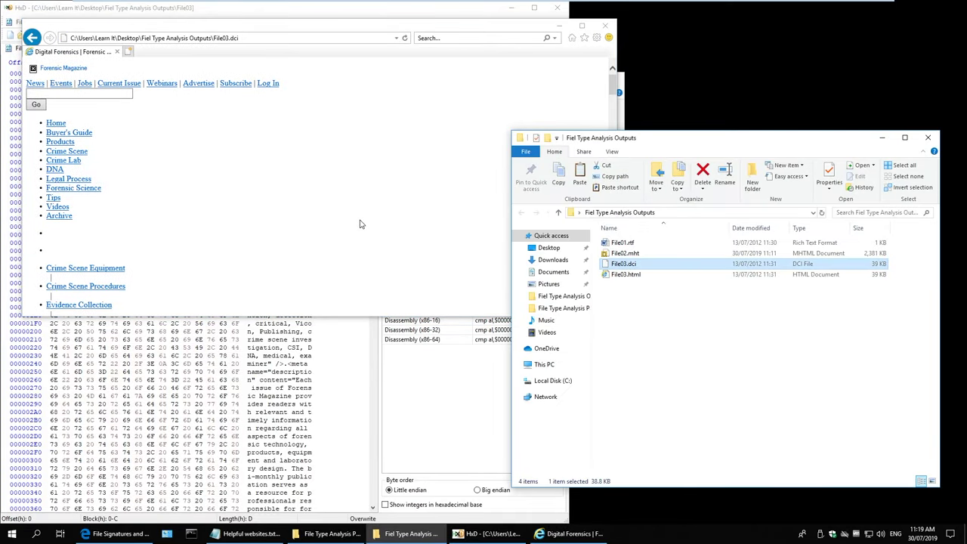
Step: Look over the File03.dci page in Internet Explorer and close the browser
left_click(349, 231)
scroll(328, 207, "down", 5)
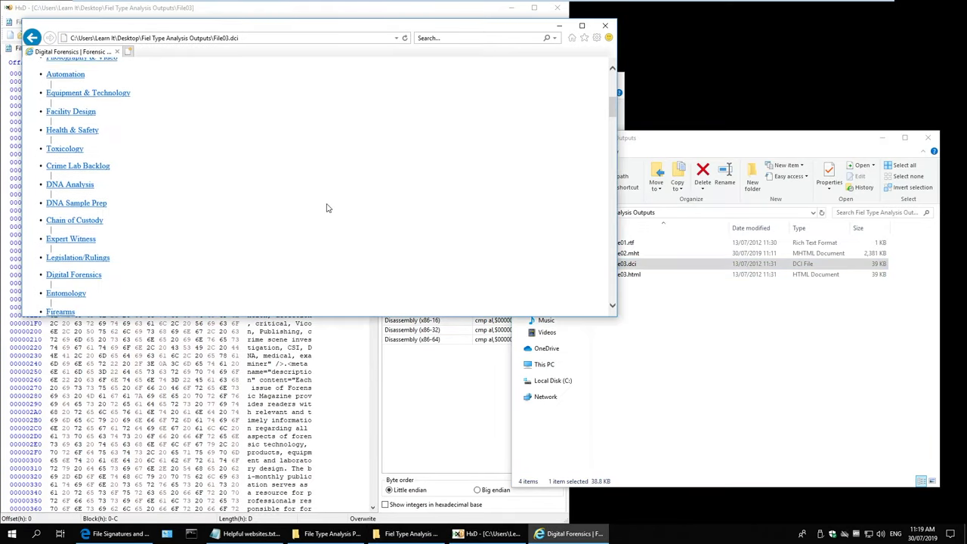
left_click_drag(621, 97, 609, 72)
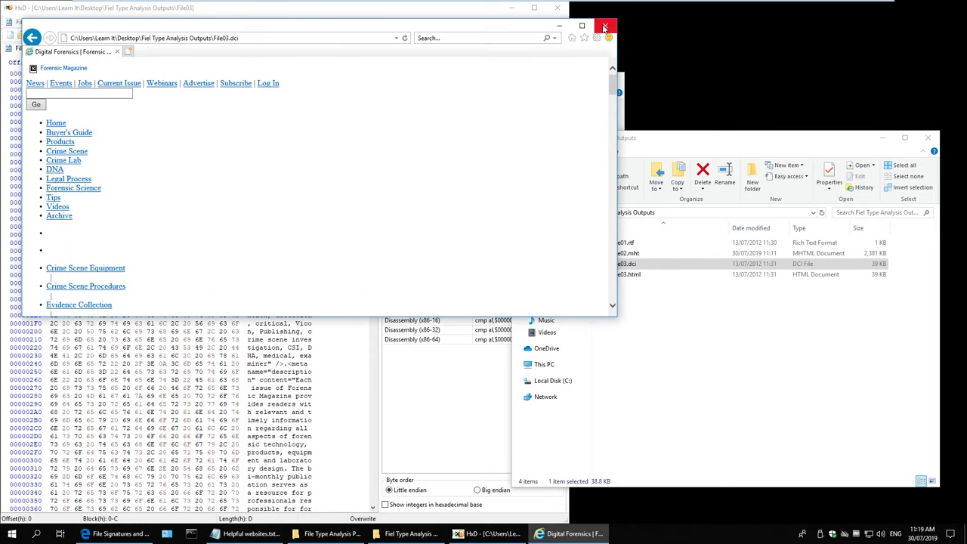
left_click(605, 27)
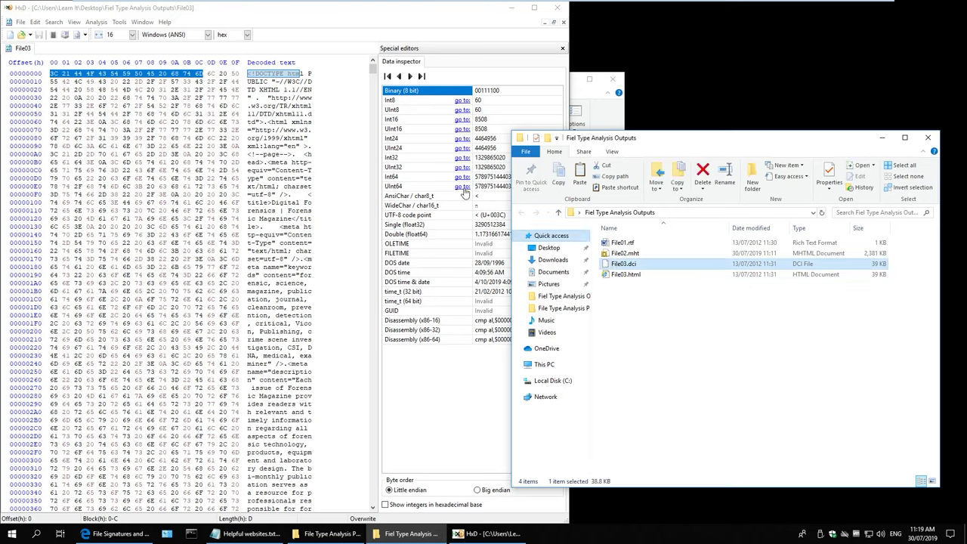
left_click(726, 371)
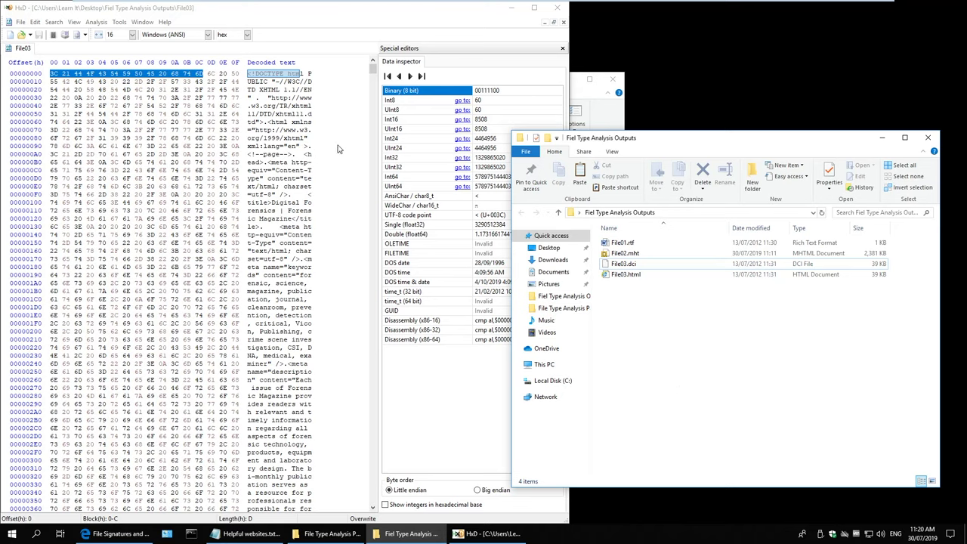
left_click(629, 263)
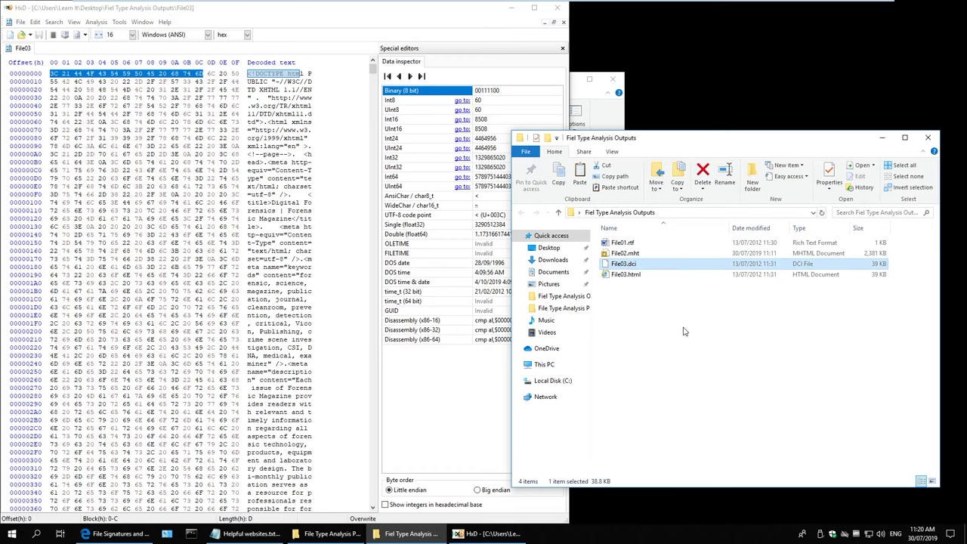
Step: Delete File03.dci from the Fiel Type Analysis Outputs folder
key("Delete")
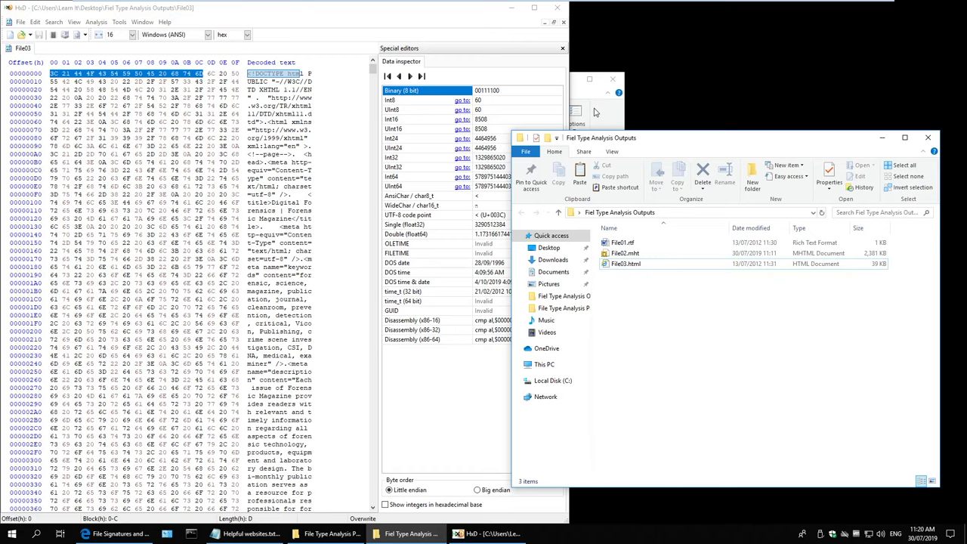
Step: Load File04 from the File Type Analysis Part 1 folder into HxD and close File03 there
left_click(591, 96)
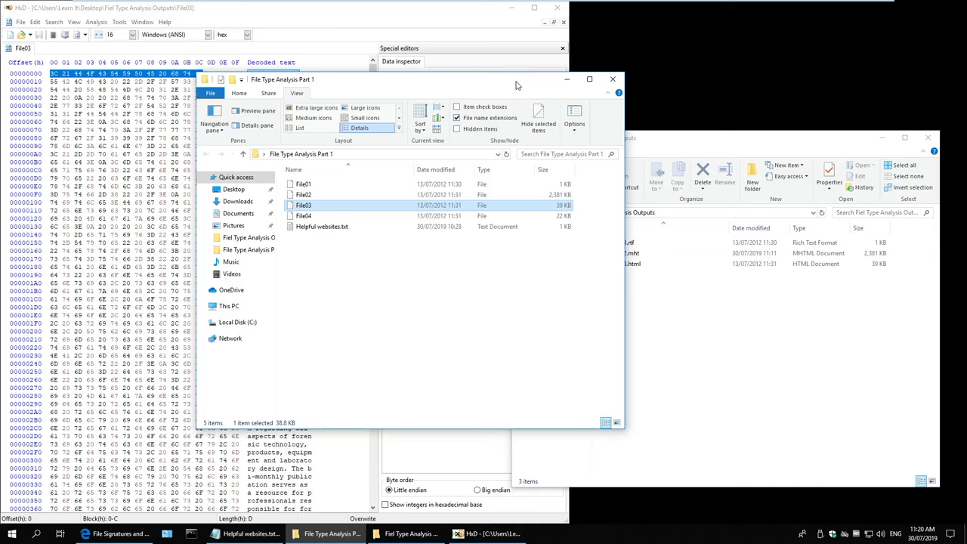
left_click_drag(519, 80, 610, 77)
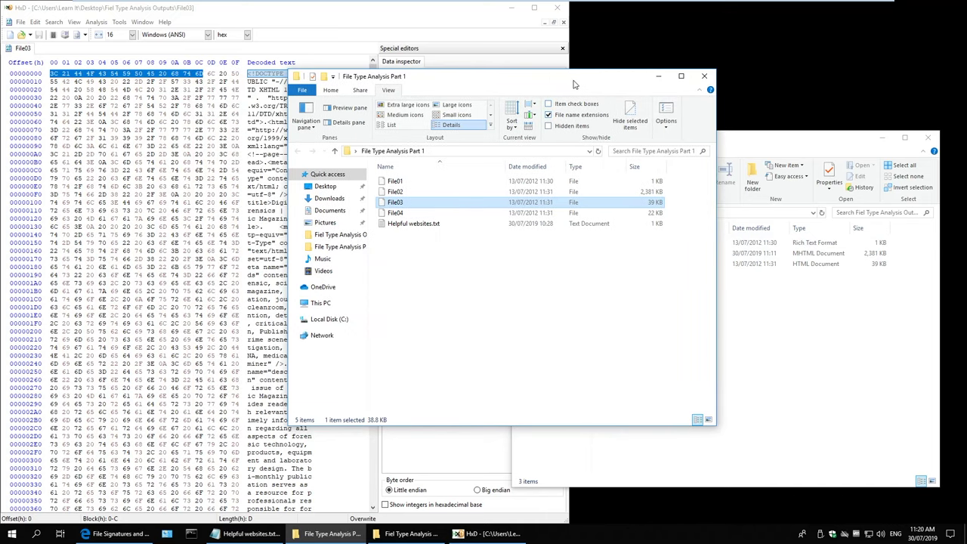
left_click_drag(496, 80, 569, 81)
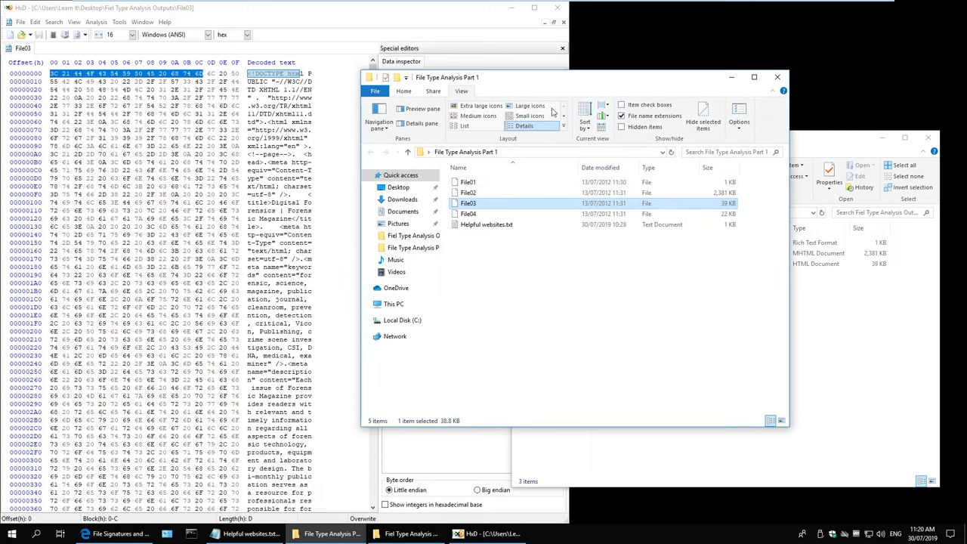
left_click_drag(468, 214, 219, 189)
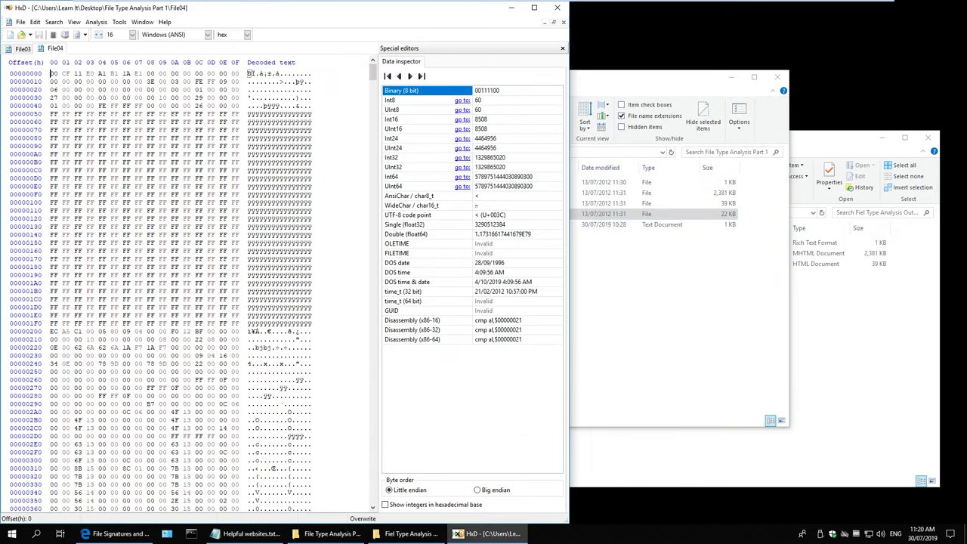
left_click(25, 48)
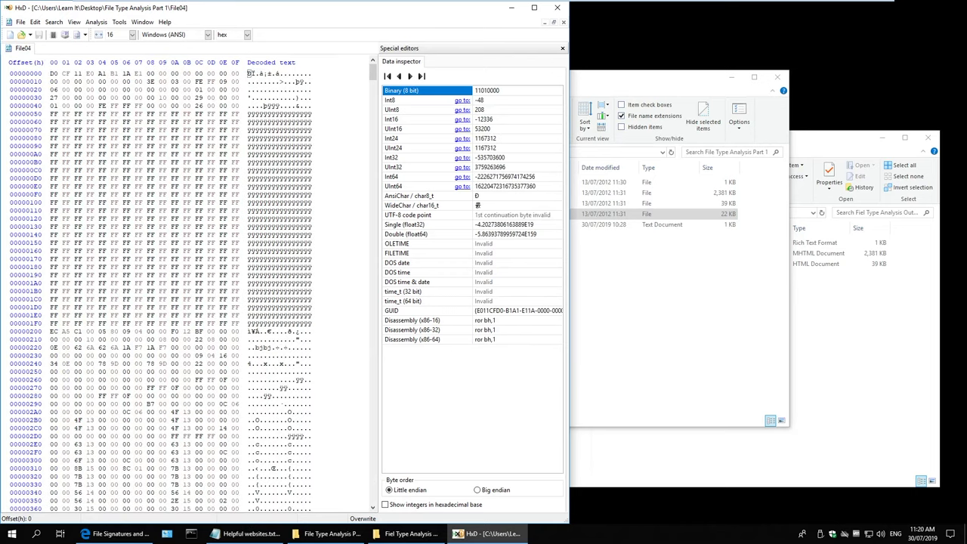
Step: Copy the first eight bytes of File04, D0 CF 11 E0 A1 B1 1A E1, from the hex view
key("shift+Right")
key("shift+Right")
key("shift+Right")
key("shift+Right")
key("shift+Right")
key("shift+Right")
key("shift+Right")
key("shift+Right")
key("ctrl+c")
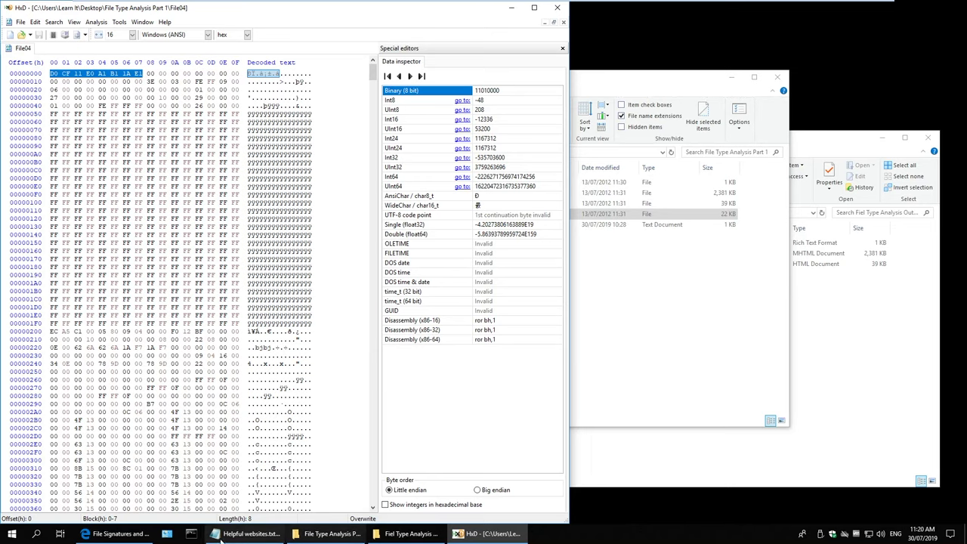
Step: Switch to the File Signatures page in Edge, search for D0 CF 11 E0 A1 B1 1A E1, and review the matching file types
left_click(113, 534)
key("ctrl+f")
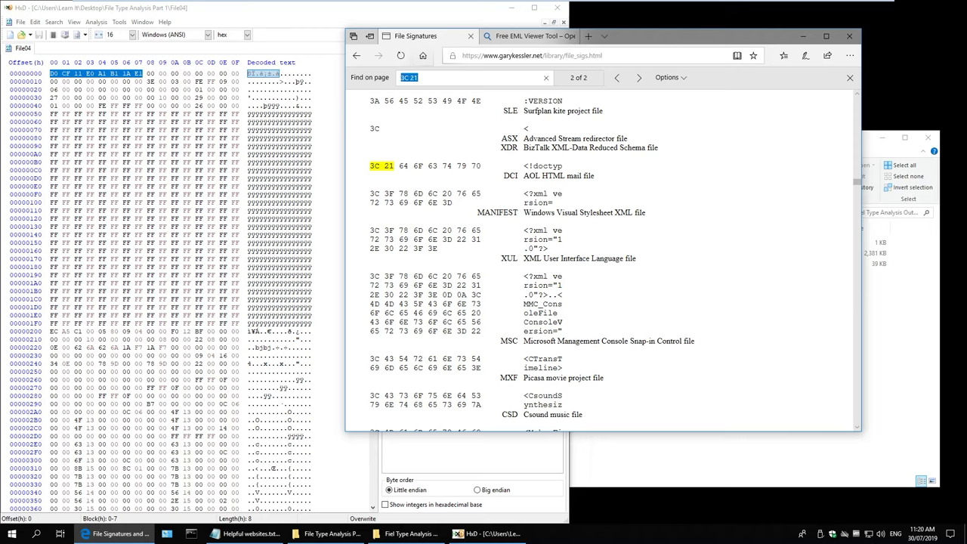
key("ctrl+v")
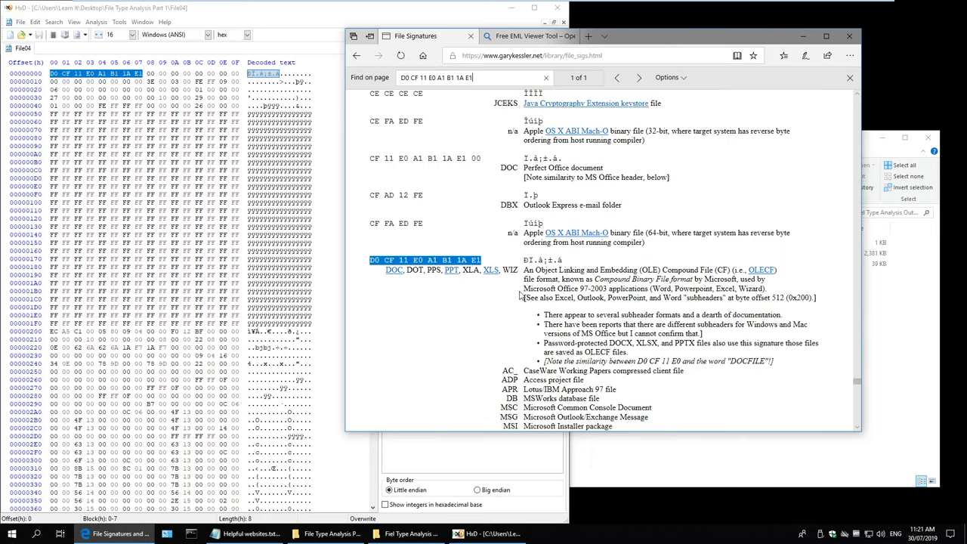
scroll(603, 261, "down", 2)
scroll(603, 261, "up", 1)
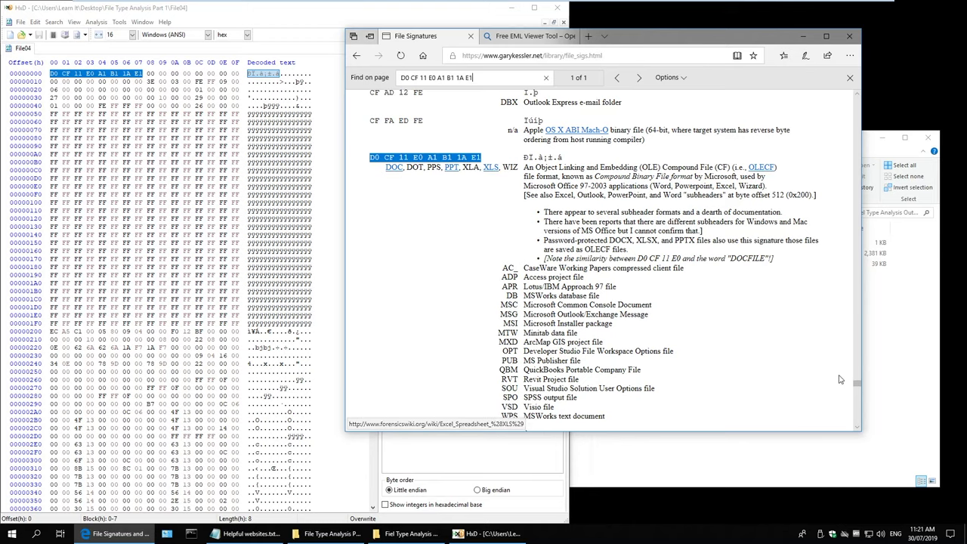
Step: Move the browser window clear of the folders and place three copies of File04 in the Fiel Type Analysis Outputs folder
left_click(897, 315)
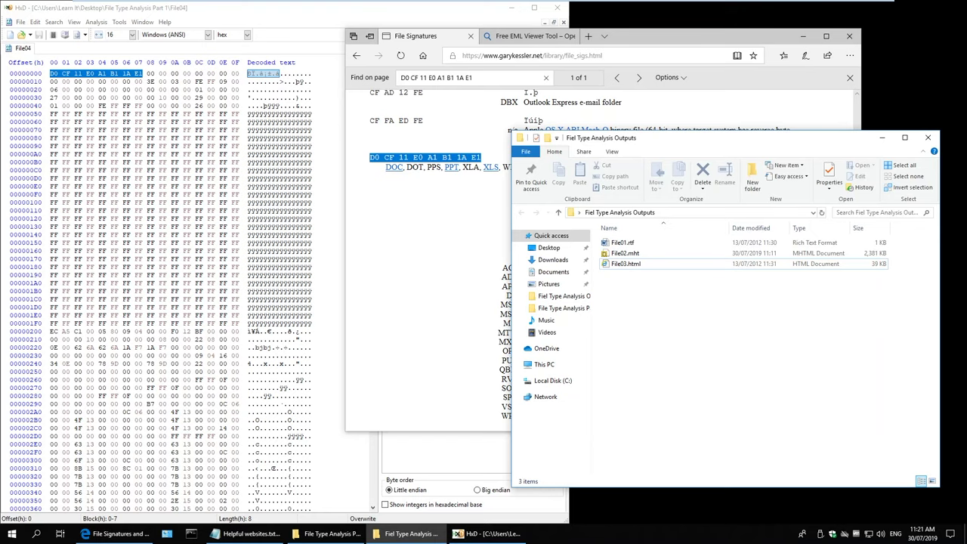
left_click_drag(659, 43, 400, 95)
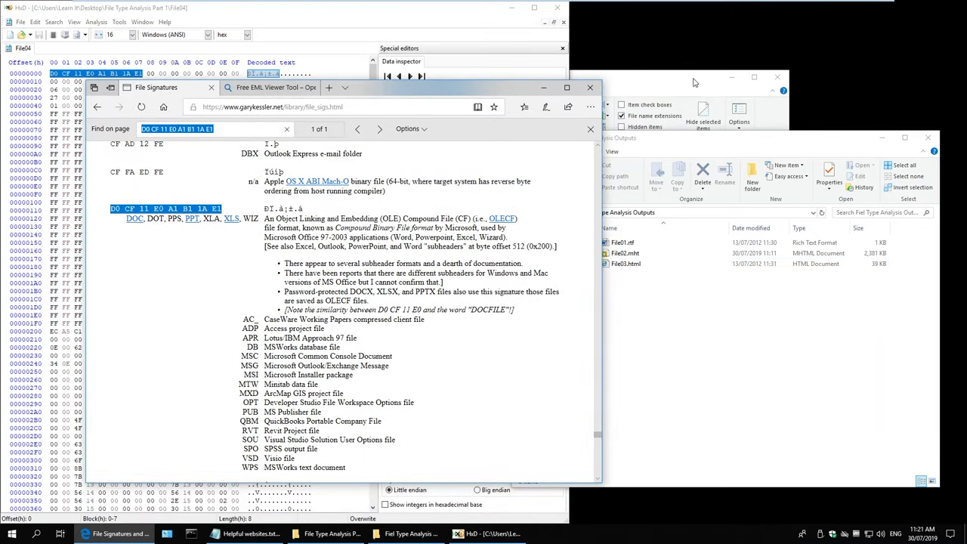
left_click(727, 103)
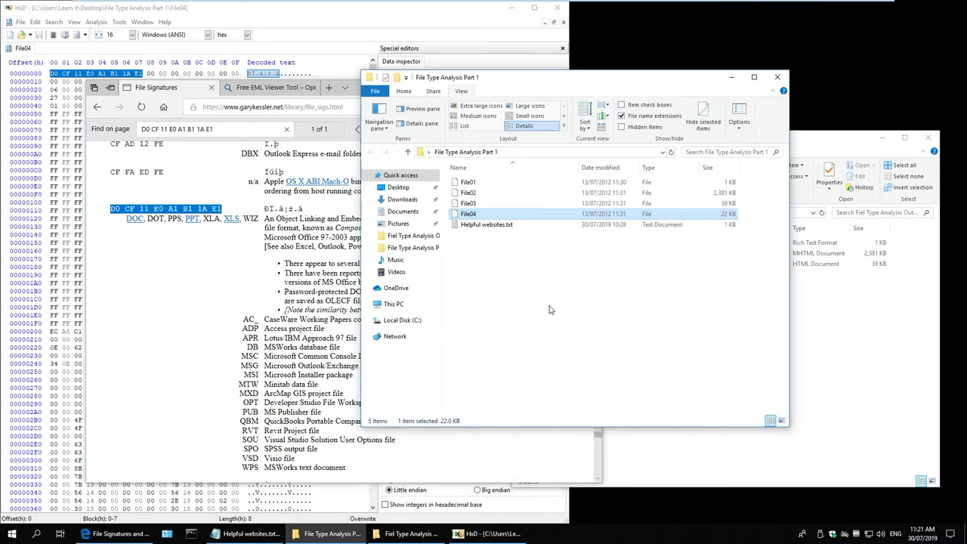
left_click(825, 361)
double_click(579, 178)
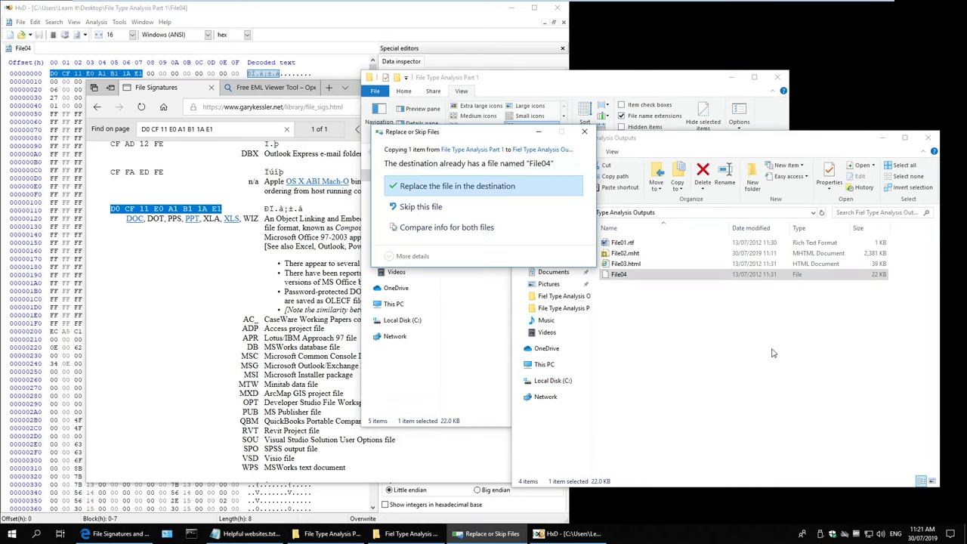
left_click(584, 131)
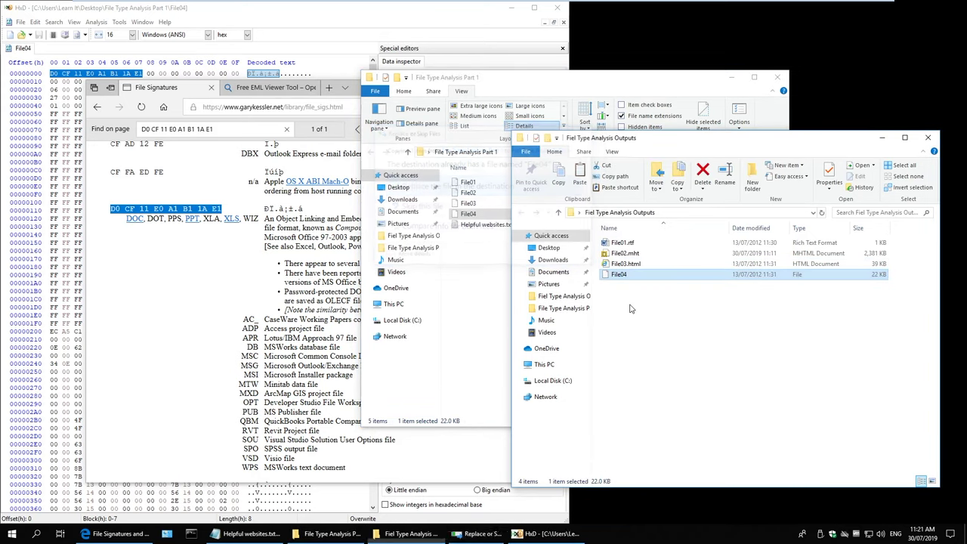
key("ctrl+v")
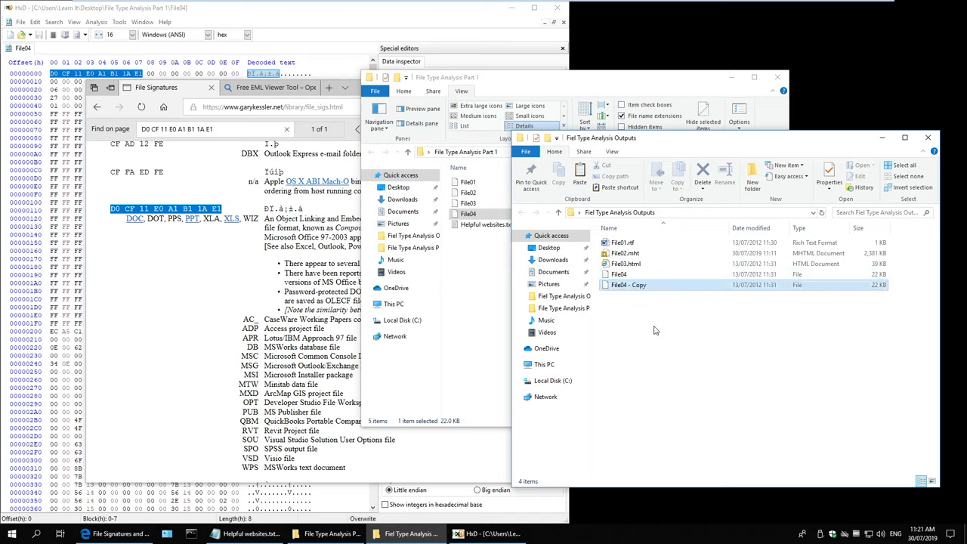
key("ctrl+v")
Step: Rename File04 in the outputs folder as File04.doc
left_click(623, 274)
left_click(633, 275)
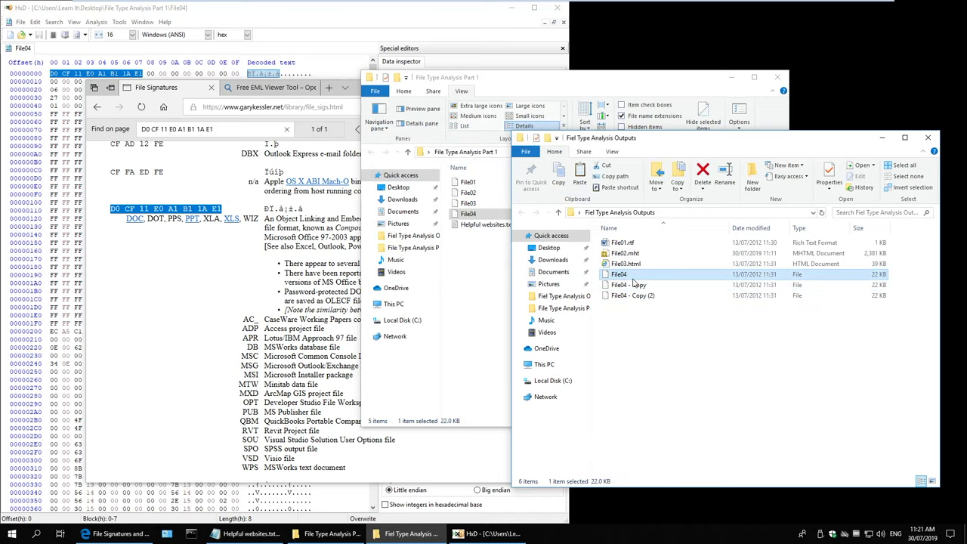
key("End")
type(".doc")
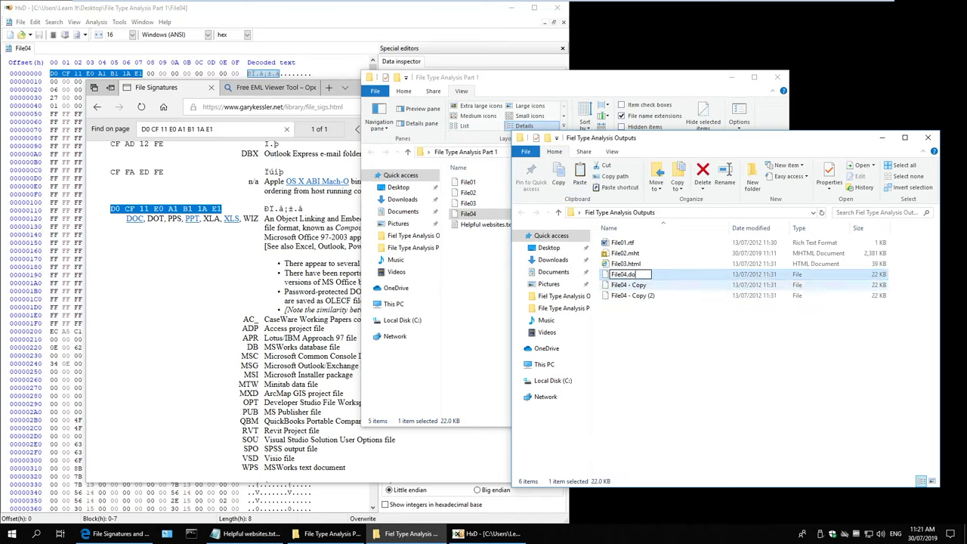
key("Tab")
Step: Rename the duplicate "File04 - Copy" as File04.ppt
key("End")
key("BackSpace")
key("BackSpace")
key("BackSpace")
key("BackSpace")
key("BackSpace")
key("BackSpace")
key("BackSpace")
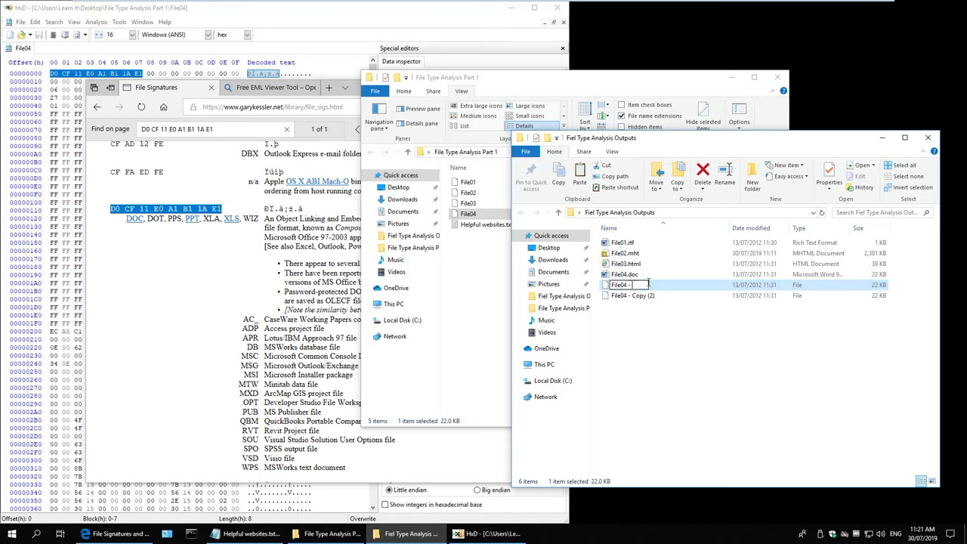
type(".ppt")
key("Tab")
Step: Rename the duplicate "File04 - Copy (2)" as File04.xlx
key("End")
key("BackSpace")
key("BackSpace")
key("BackSpace")
key("BackSpace")
key("BackSpace")
key("BackSpace")
key("BackSpace")
key("BackSpace")
key("BackSpace")
key("BackSpace")
key("BackSpace")
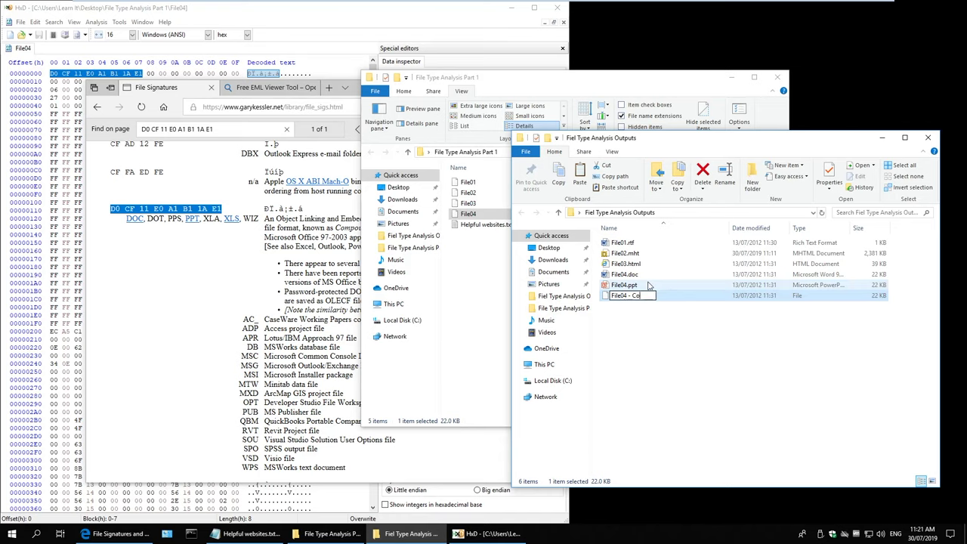
type(".xlx")
key("Return")
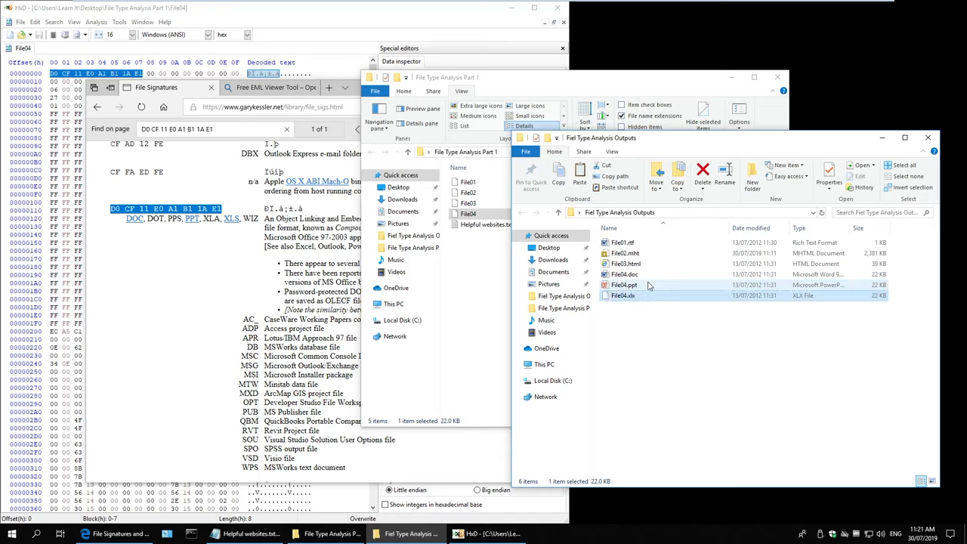